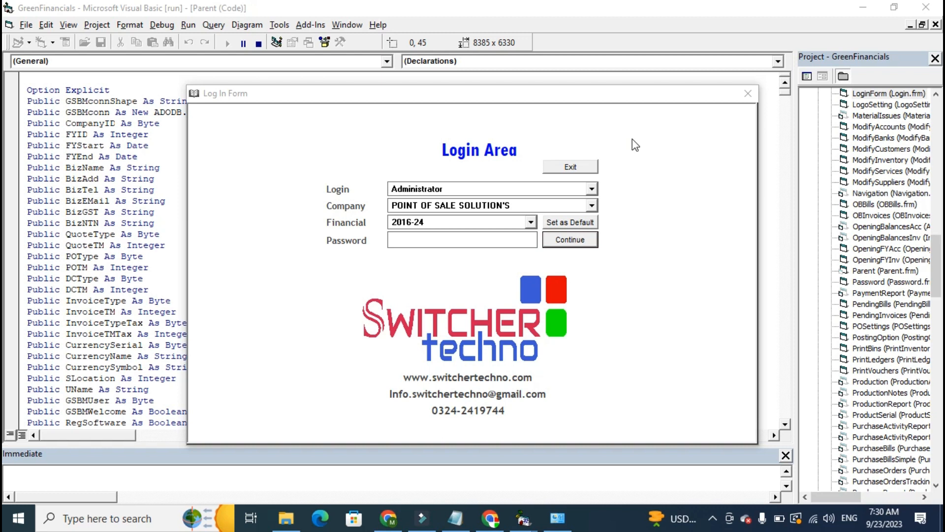
Select the Administrator login and sign in with the account password, keeping the preset company and financial year.
drag(506, 96, 468, 97)
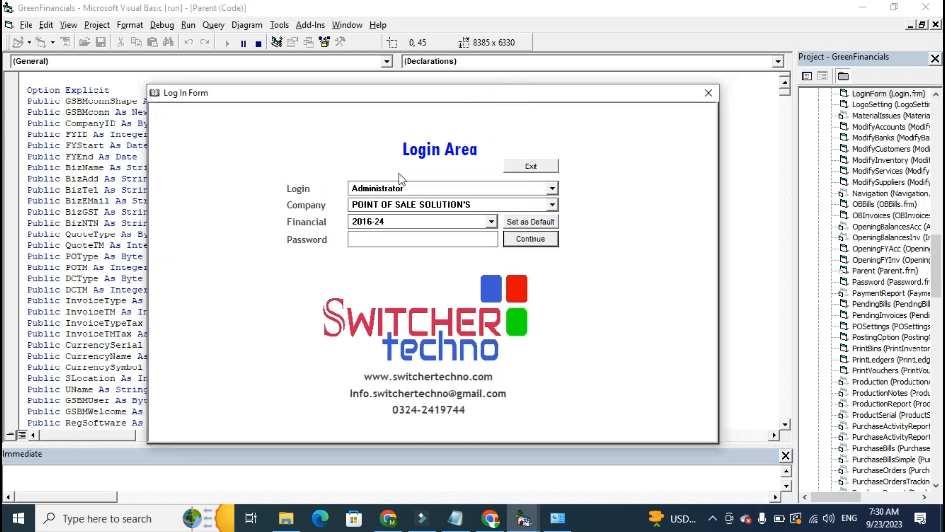
click(387, 188)
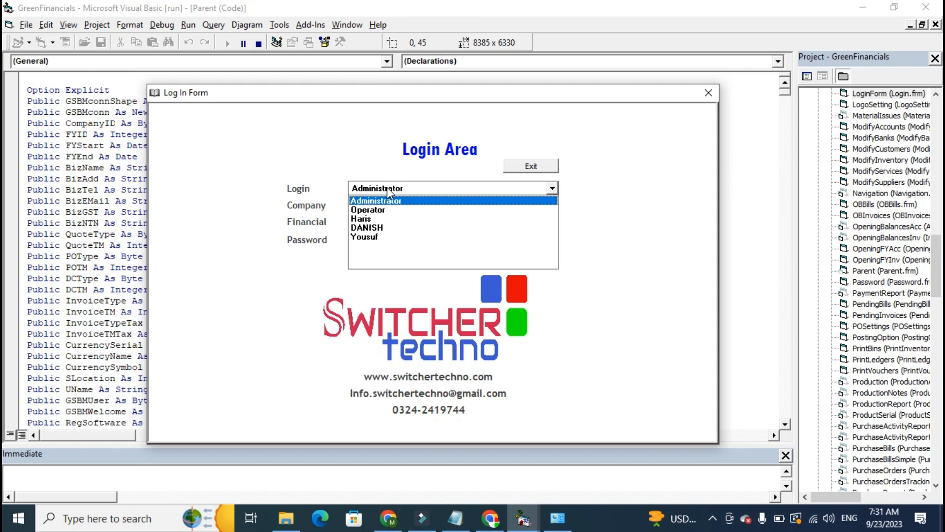
click(388, 201)
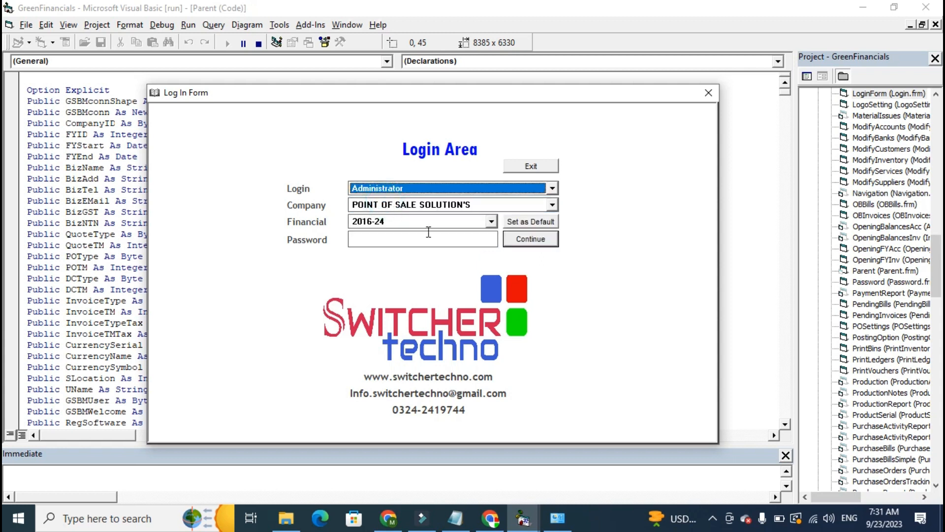
key(Return)
key(Return)
text(xx)
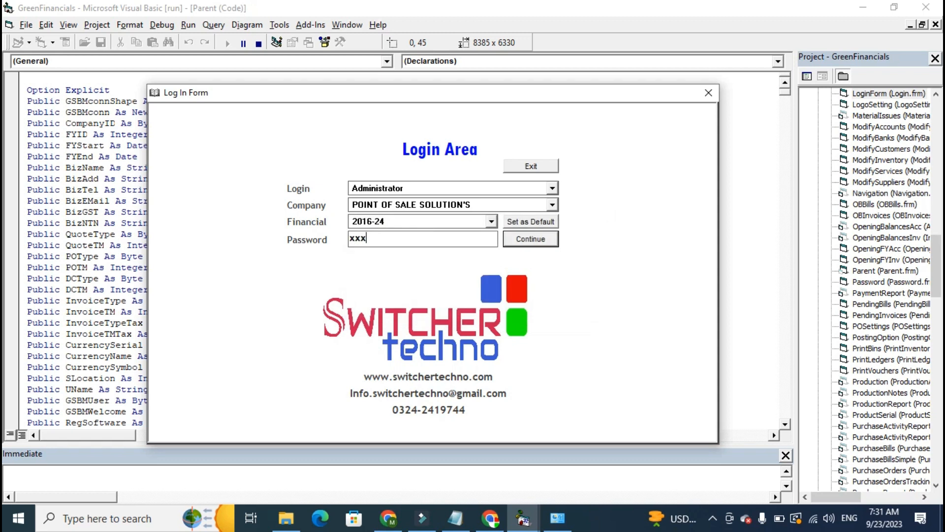
text(x)
key(Return)
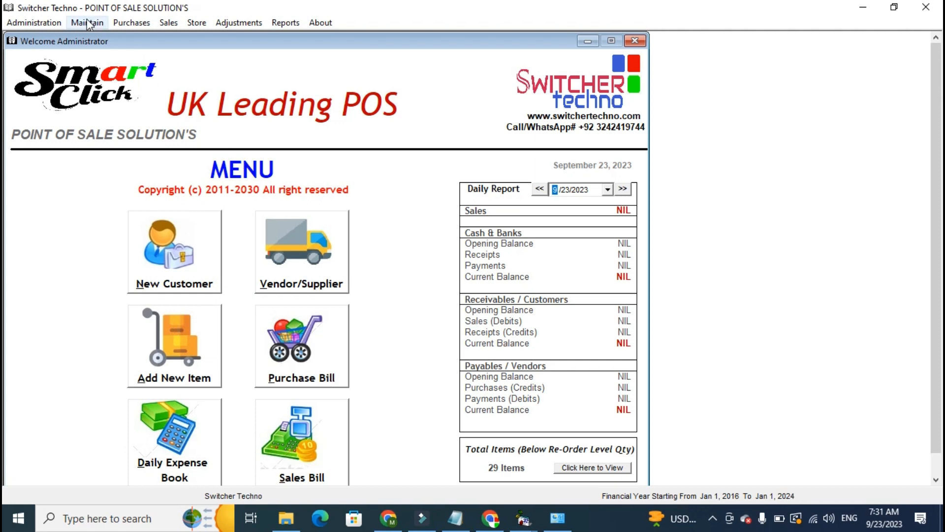
Add a new user login, enter the person's first name as the login name, and save it.
click(50, 23)
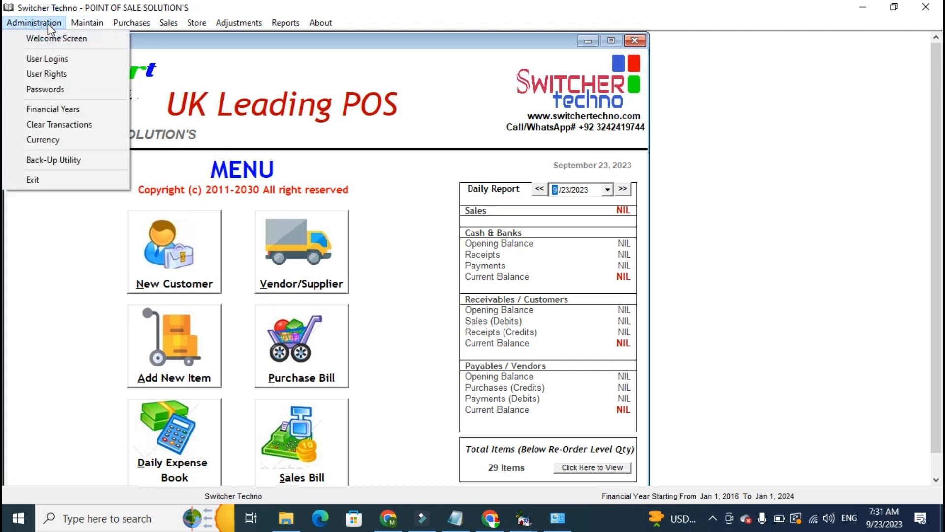
click(53, 59)
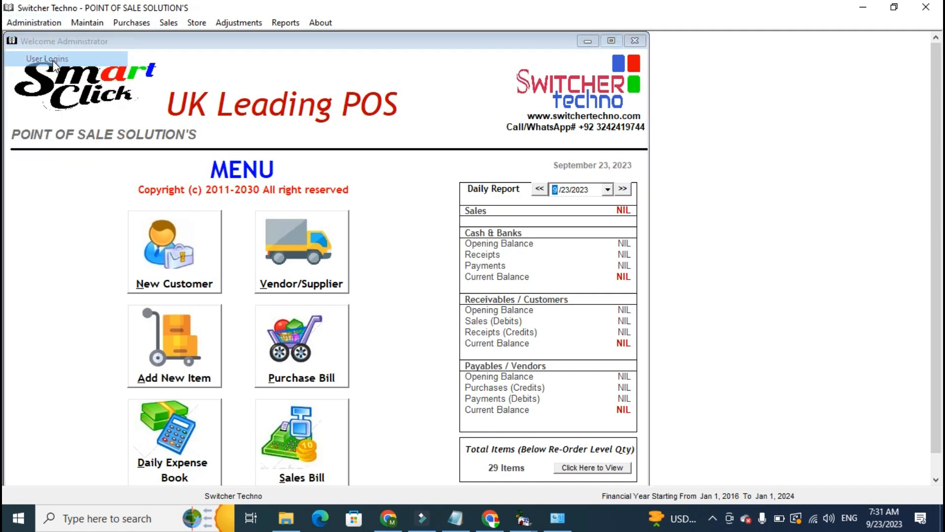
click(419, 219)
click(418, 252)
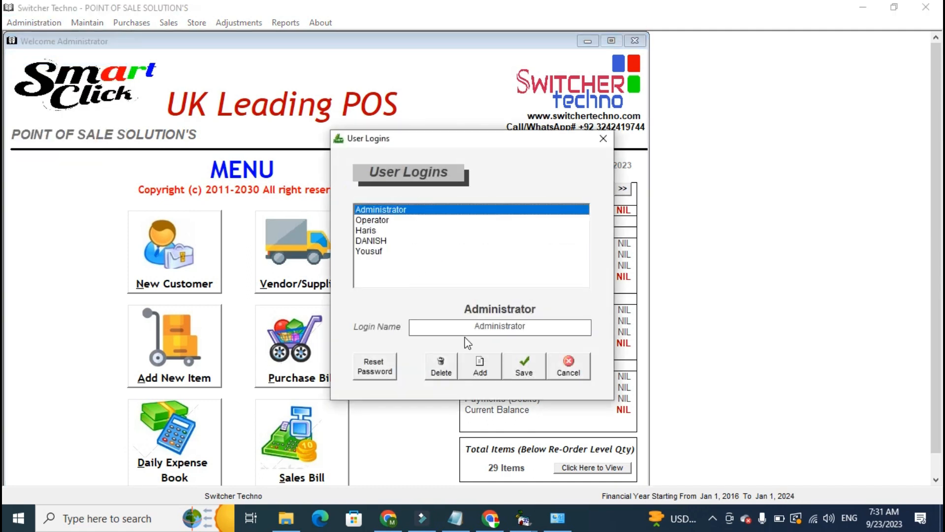
click(484, 369)
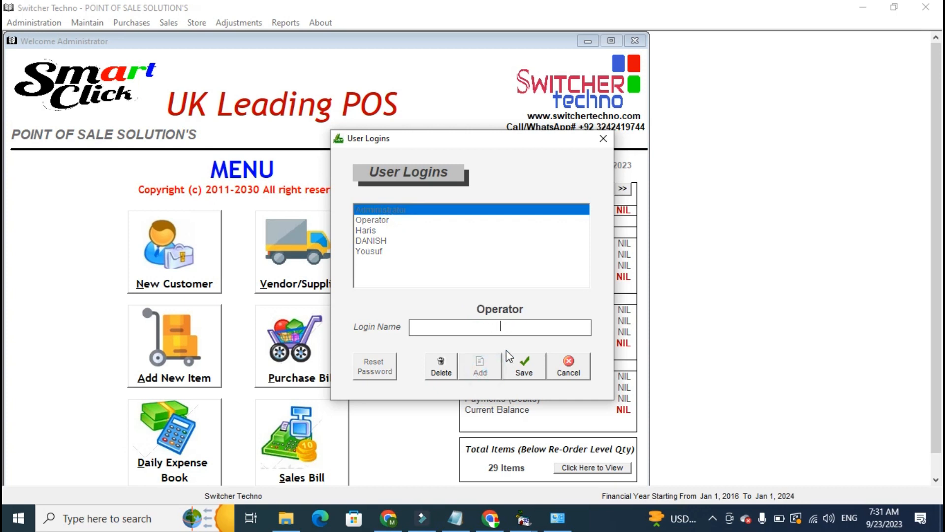
text(john)
click(524, 365)
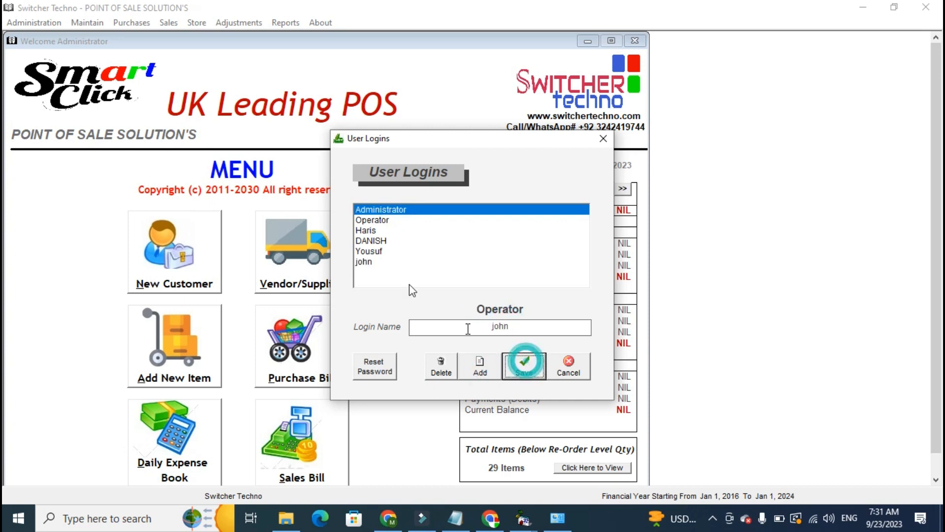
click(379, 253)
click(381, 261)
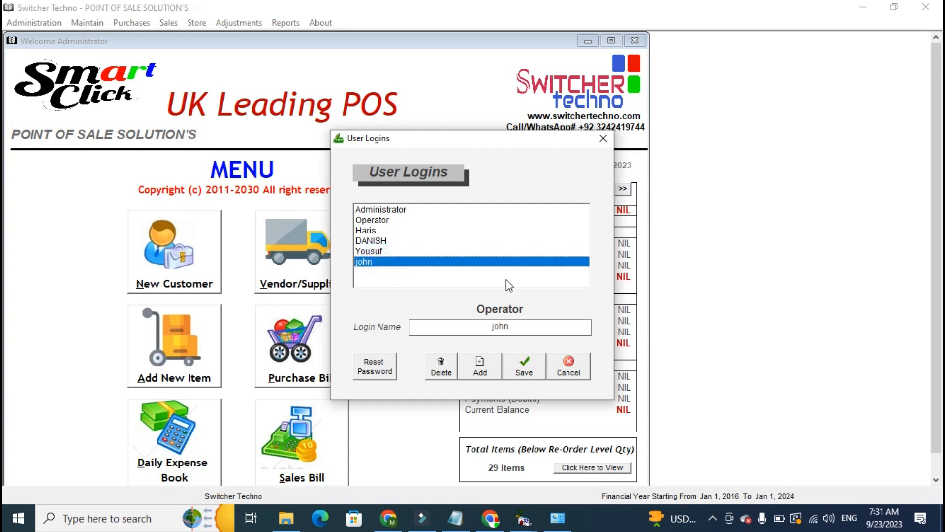
click(580, 363)
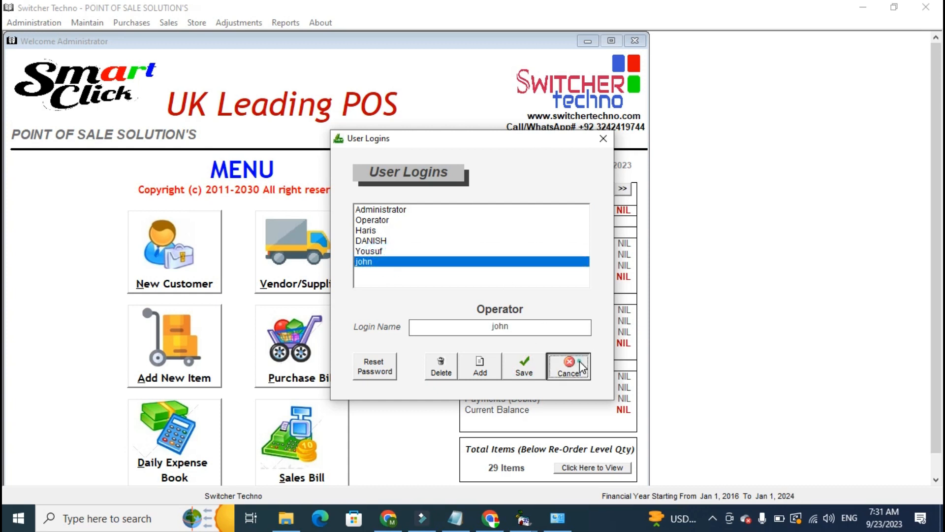
click(603, 139)
In the newly added user's rights, set Chart of Accounts, Accounts Opening Balances and Chart of Inventory to Not Allowed.
click(34, 21)
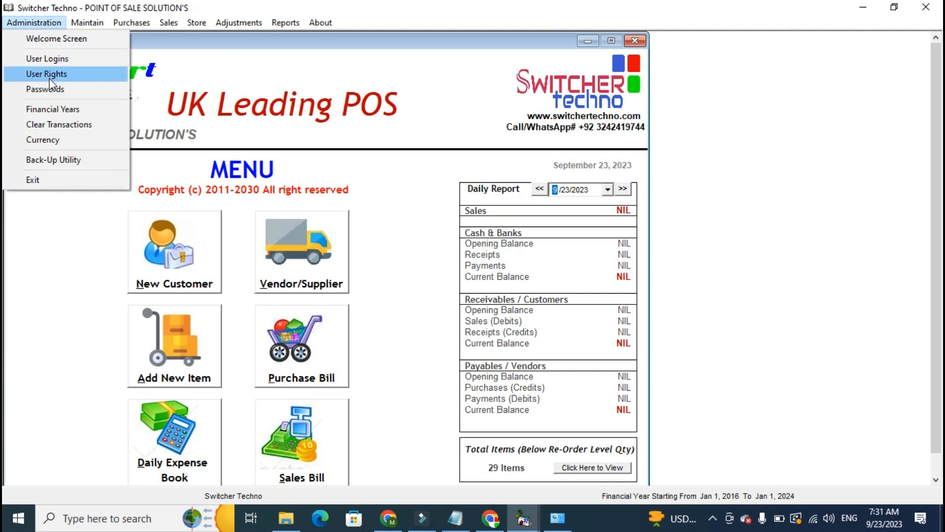
click(49, 78)
click(352, 127)
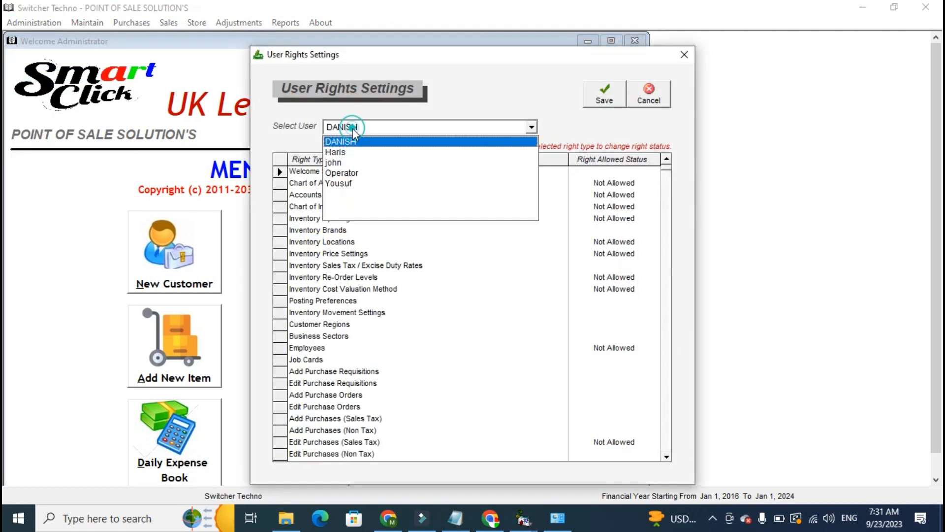
click(349, 164)
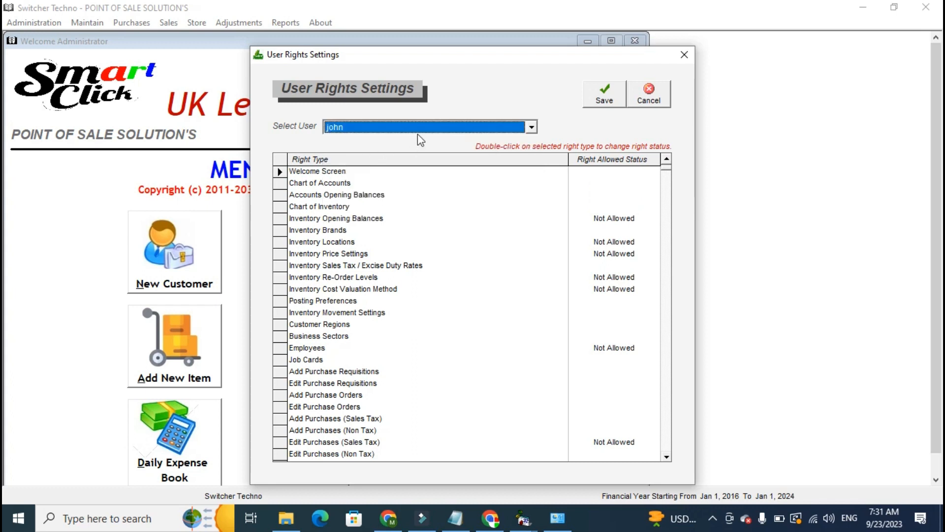
double_click(348, 183)
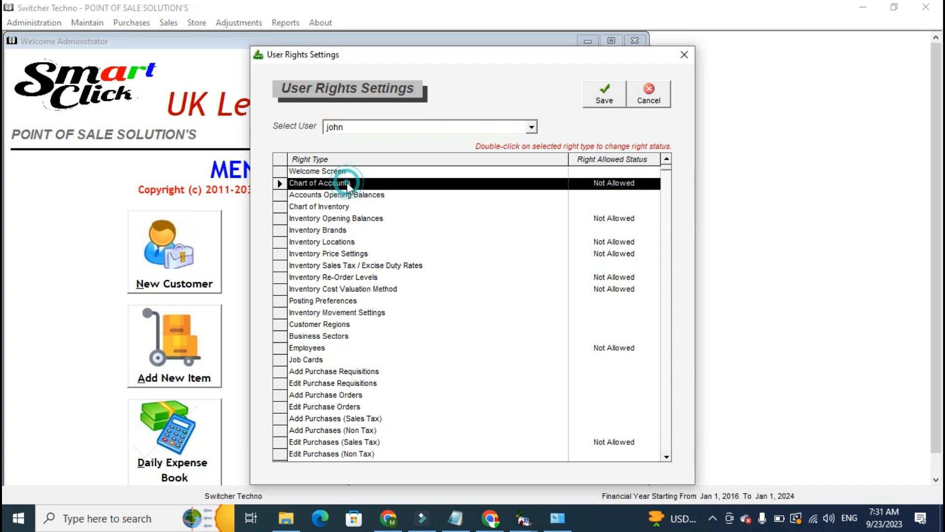
click(492, 196)
double_click(492, 195)
double_click(492, 207)
Remove the Not Allowed status from Inventory Locations, Inventory Opening Balances and Chart of Inventory, and save the user's rights.
double_click(497, 242)
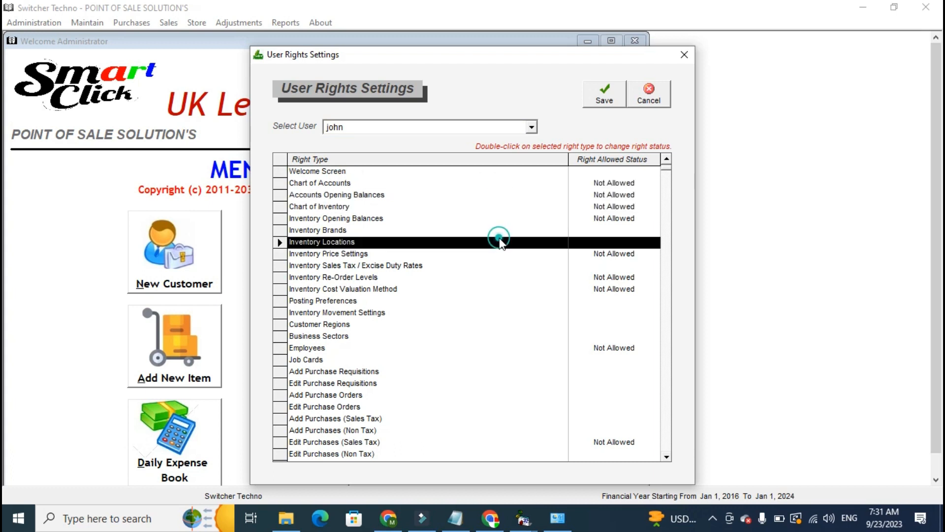
double_click(503, 218)
double_click(507, 207)
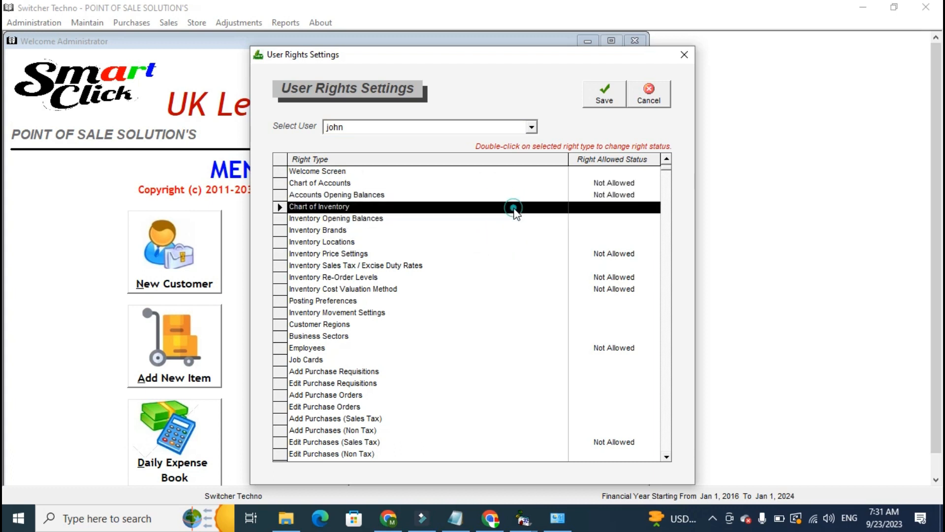
click(581, 219)
click(591, 108)
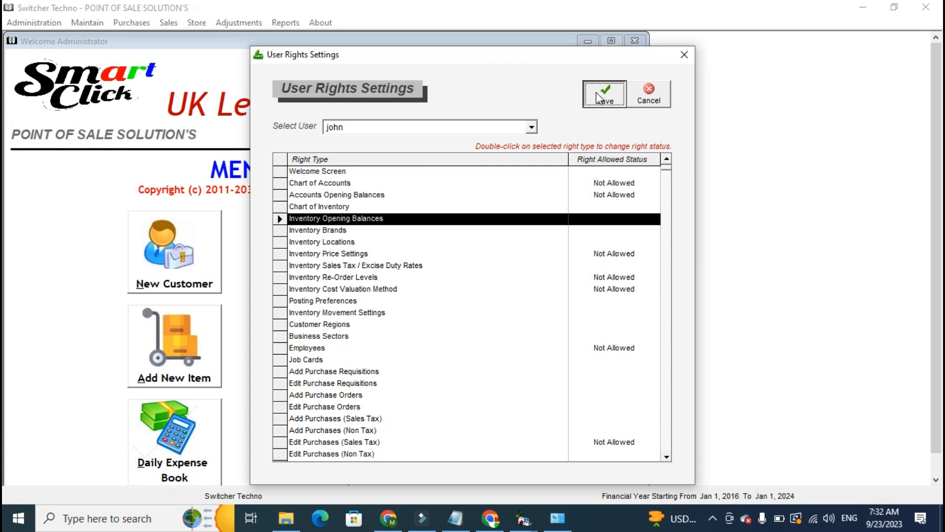
click(684, 54)
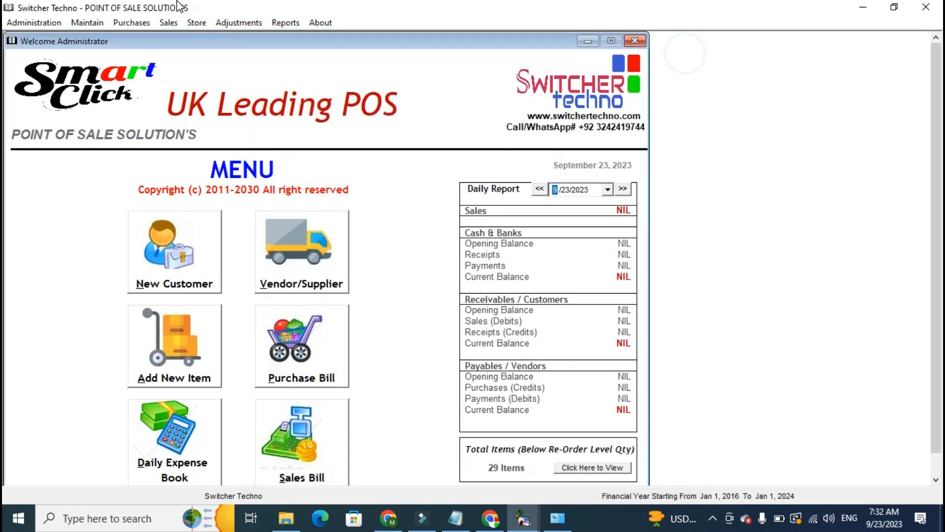
Examine the password settings form and its software user selection without changing any password.
click(19, 25)
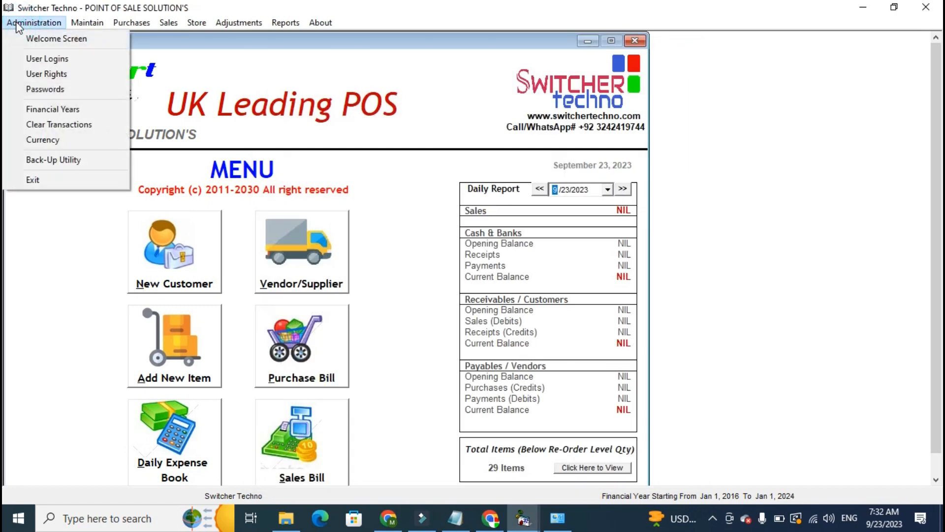
click(53, 89)
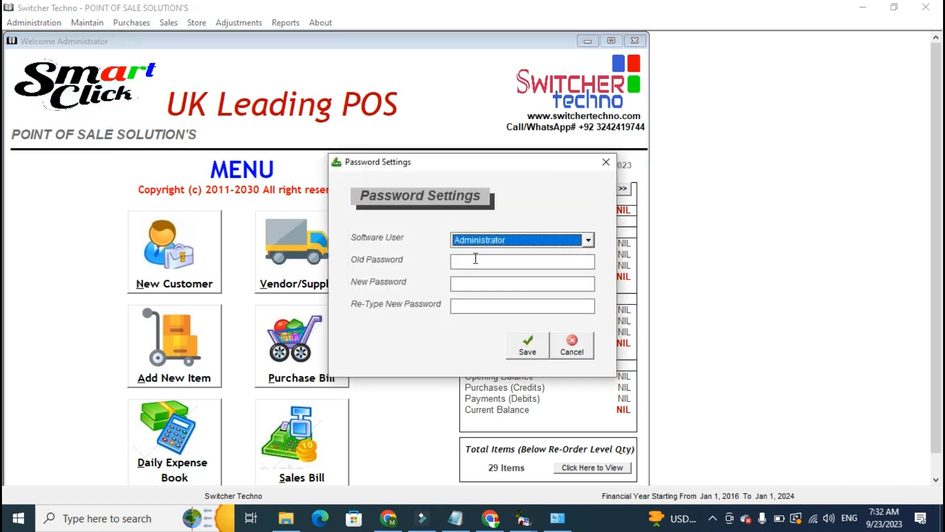
click(480, 242)
click(410, 250)
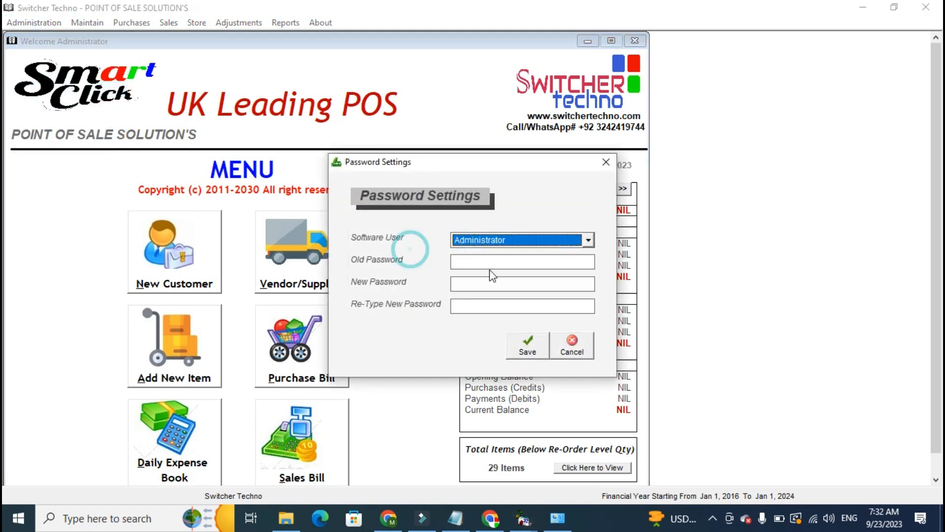
click(606, 162)
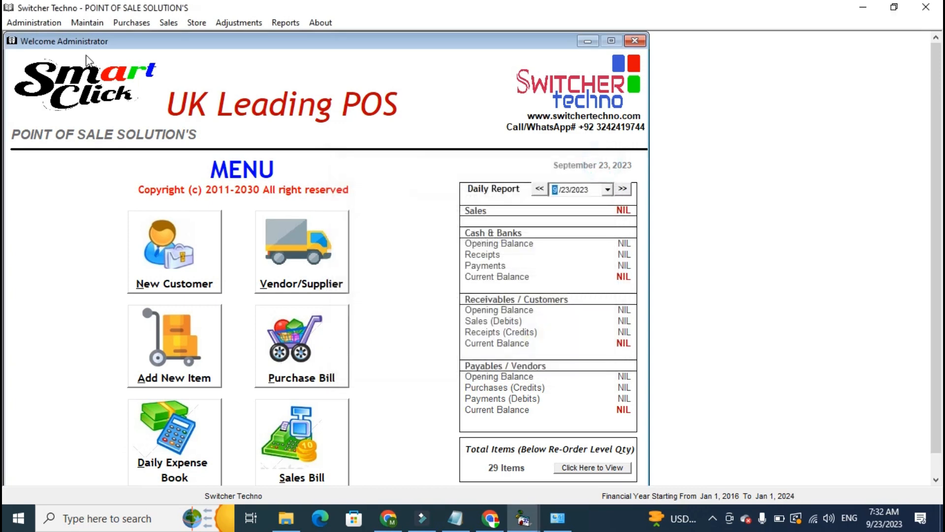
Examine the defined financial years and the remaining administration options.
click(39, 26)
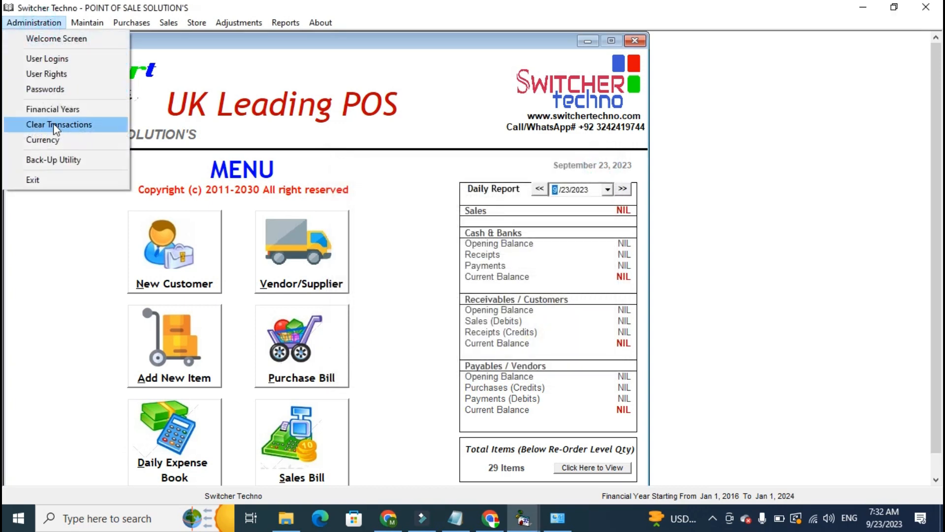
click(57, 107)
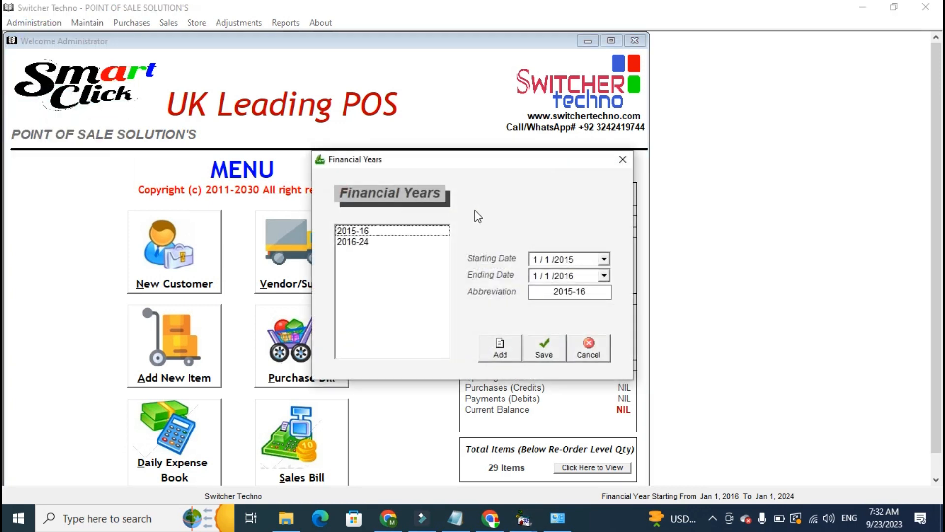
click(622, 160)
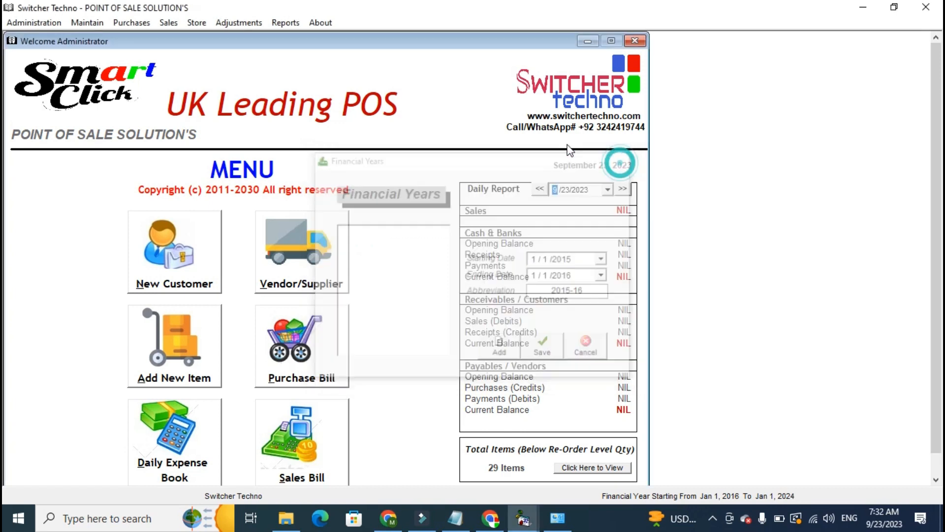
click(34, 22)
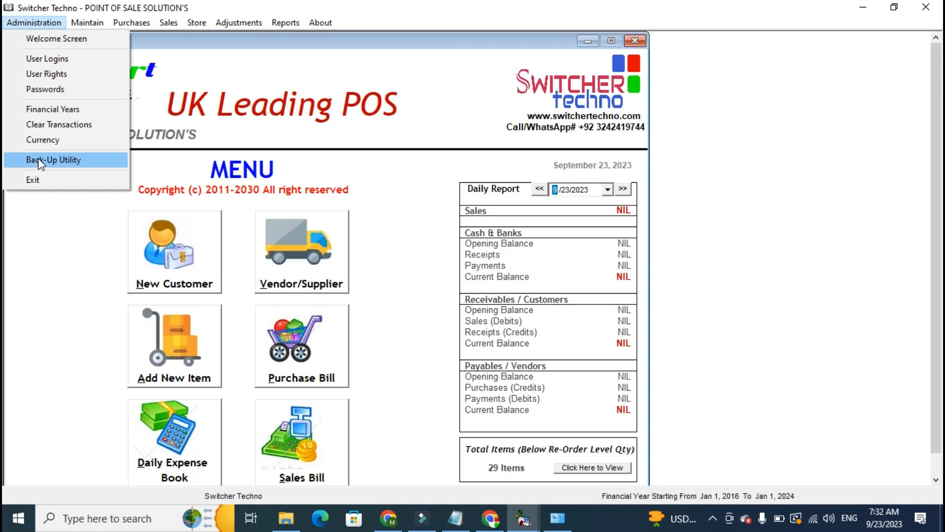
click(197, 120)
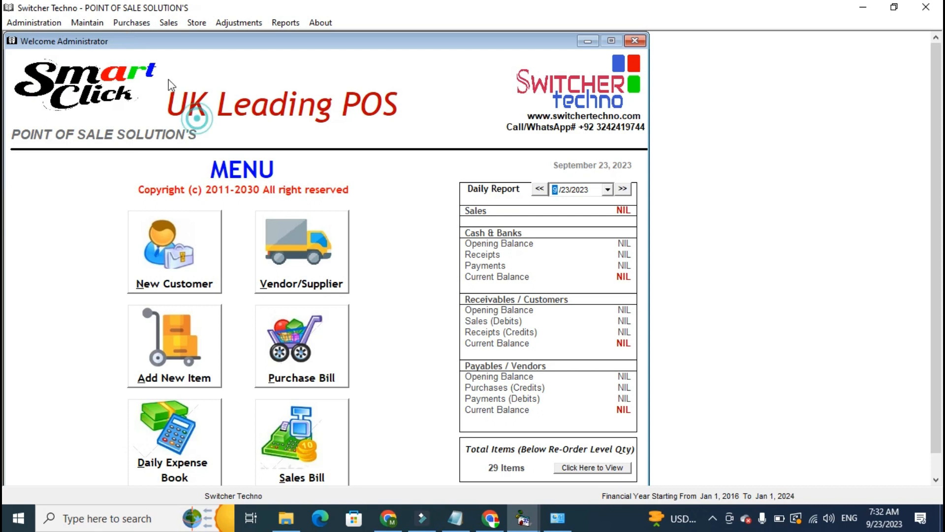
Open the Chart of Accounts and review the main account types from Cash to Preliminary Expenses with their sub accounts.
click(91, 25)
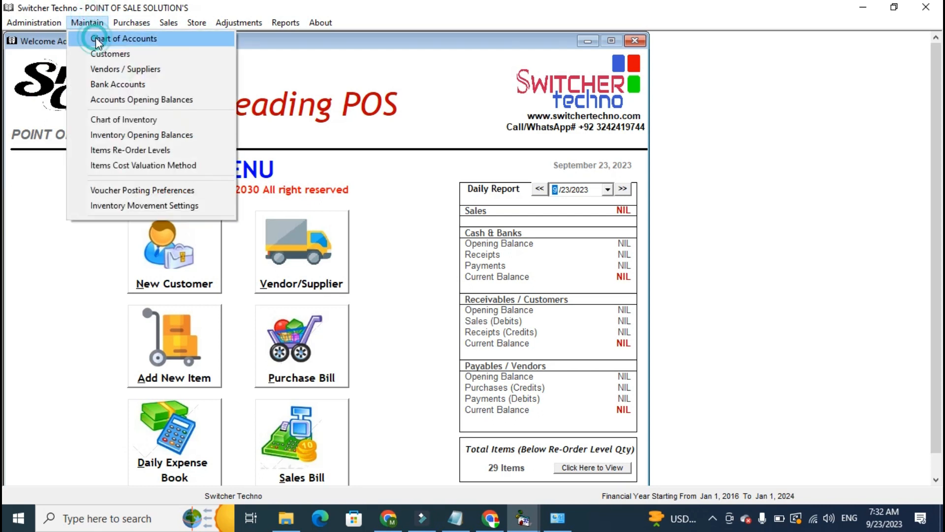
click(96, 38)
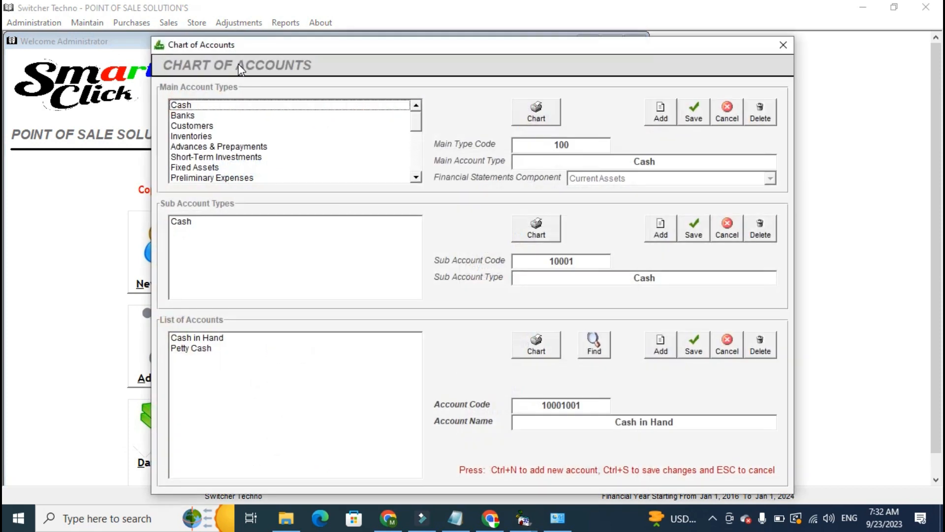
drag(230, 48, 193, 46)
click(160, 103)
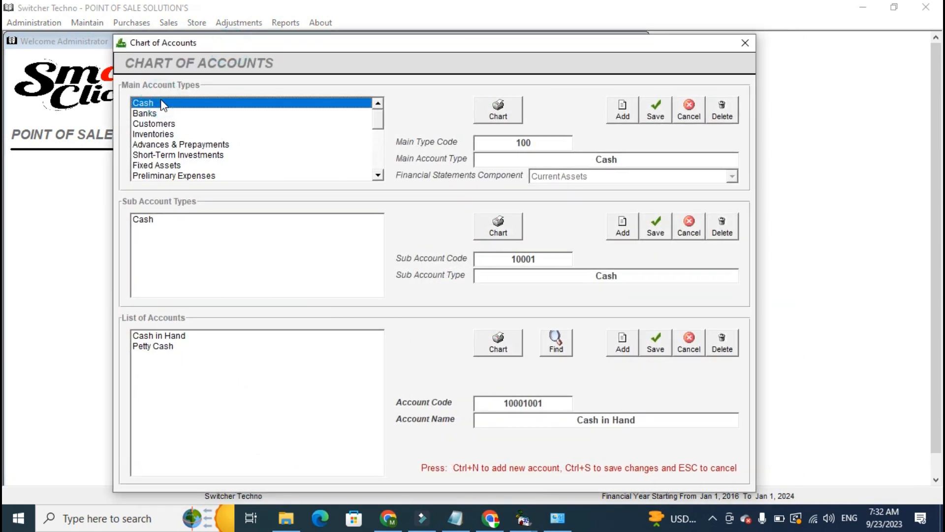
key(Down)
key(Down)
key(Down)
key(Down)
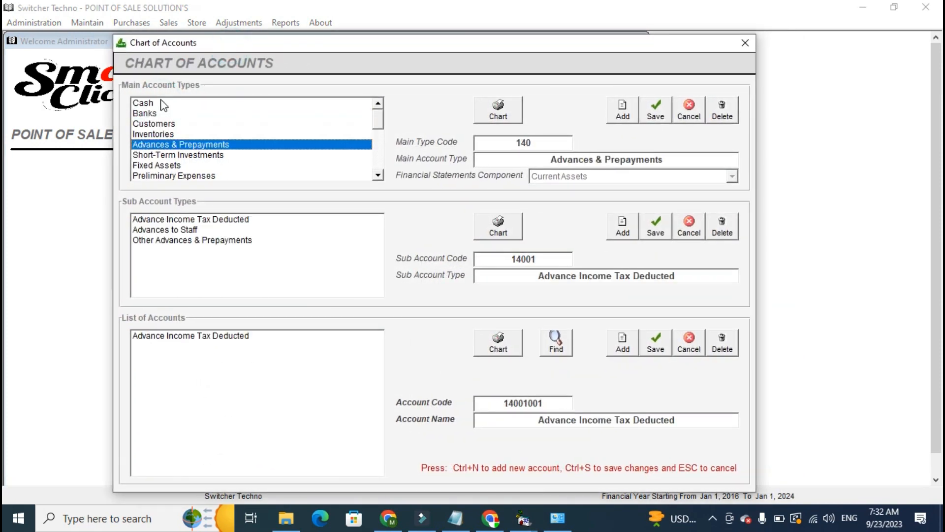
key(Down)
key(Up)
key(Down)
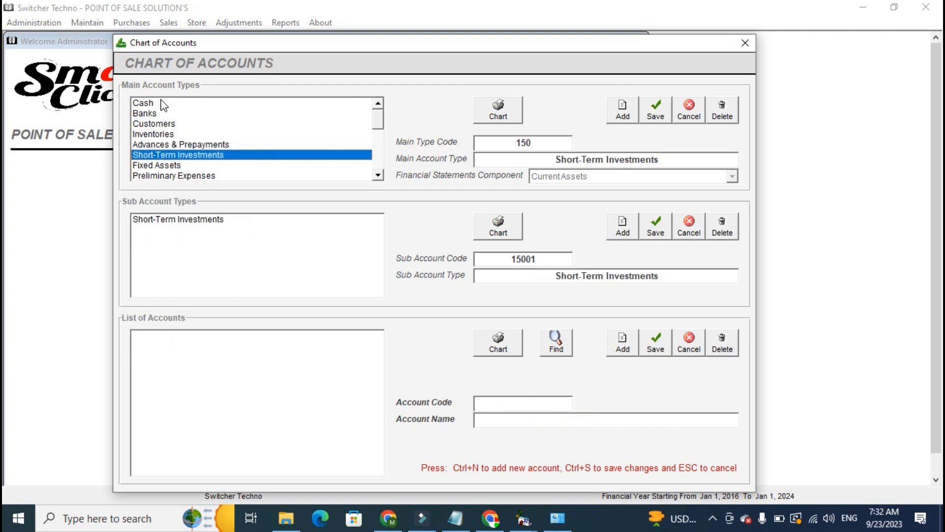
Review the main account types from Long-Term Investments to Administrative Expenses with their sub account types and accounts.
key(Down)
key(Down)
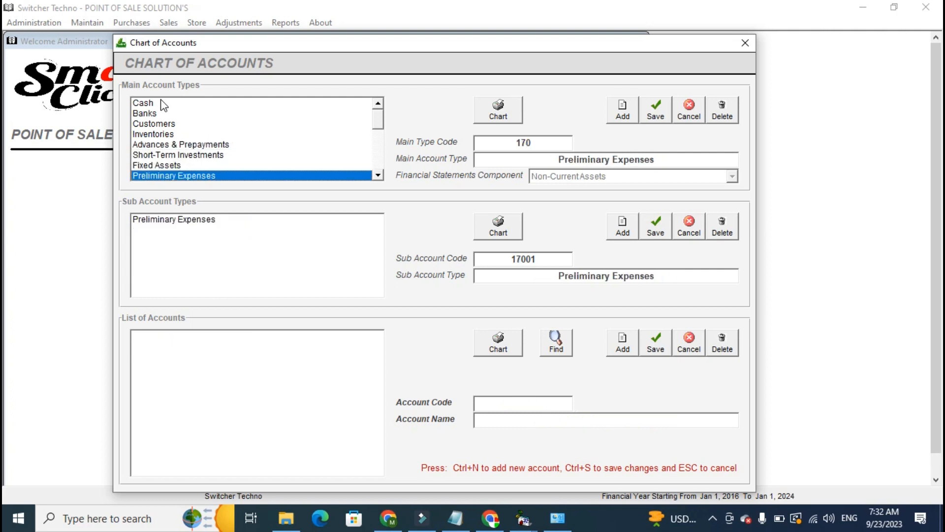
key(Down)
key(Down)
key(Down)
key(Down)
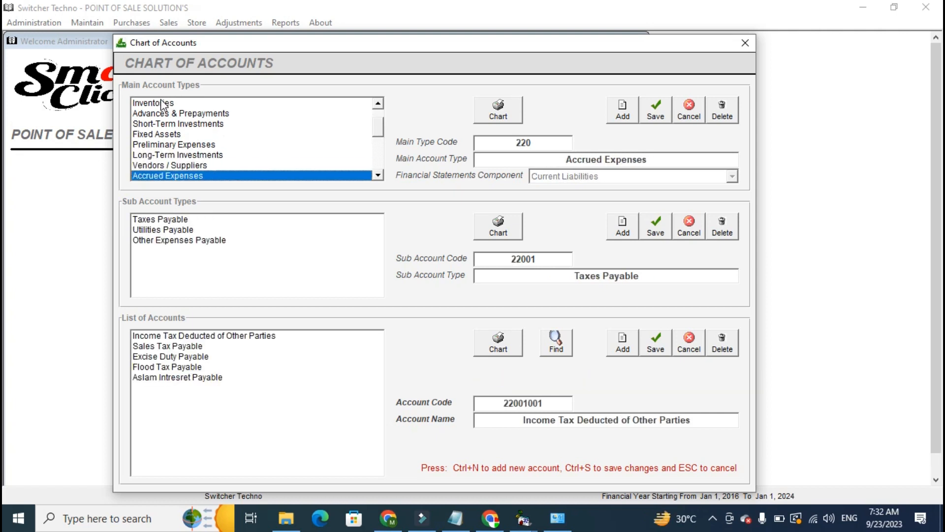
key(Down)
key(Down)
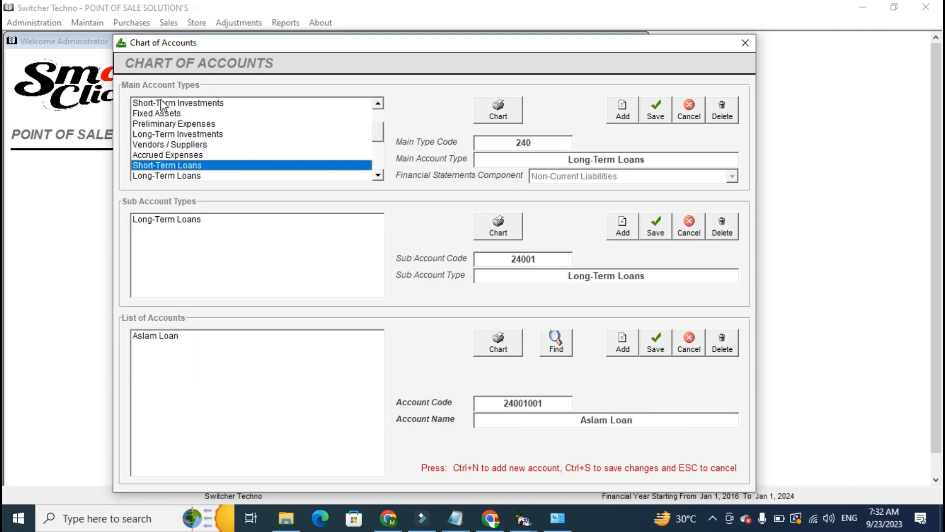
key(Up)
key(Down)
key(Down)
key(Up)
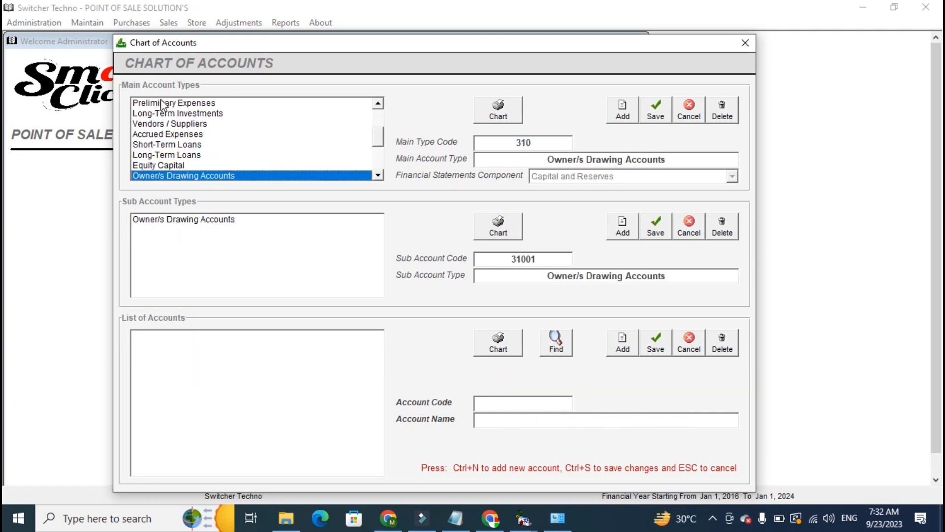
key(Down)
key(Down)
key(Down)
key(Down)
key(Down)
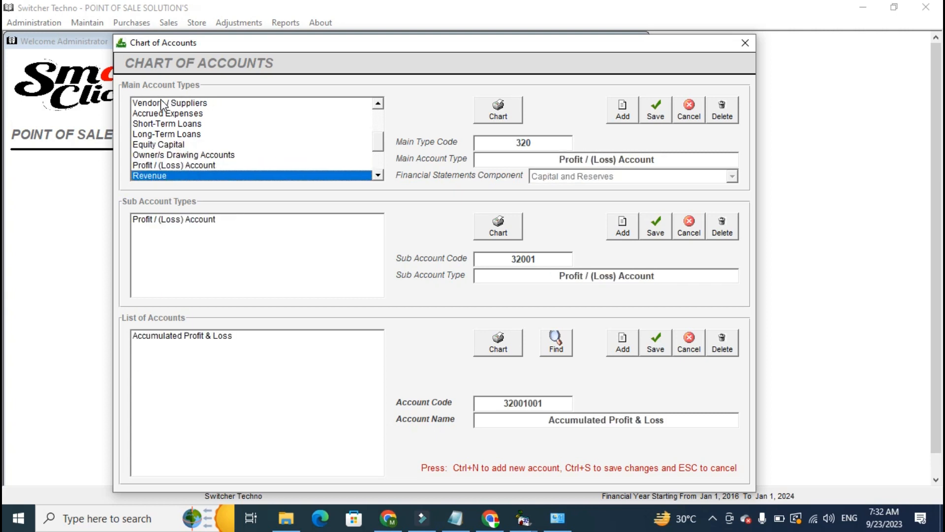
key(Up)
Review the remaining main account types from Marketing & Distribution Expenses to Other Expenses with their sub accounts.
key(Down)
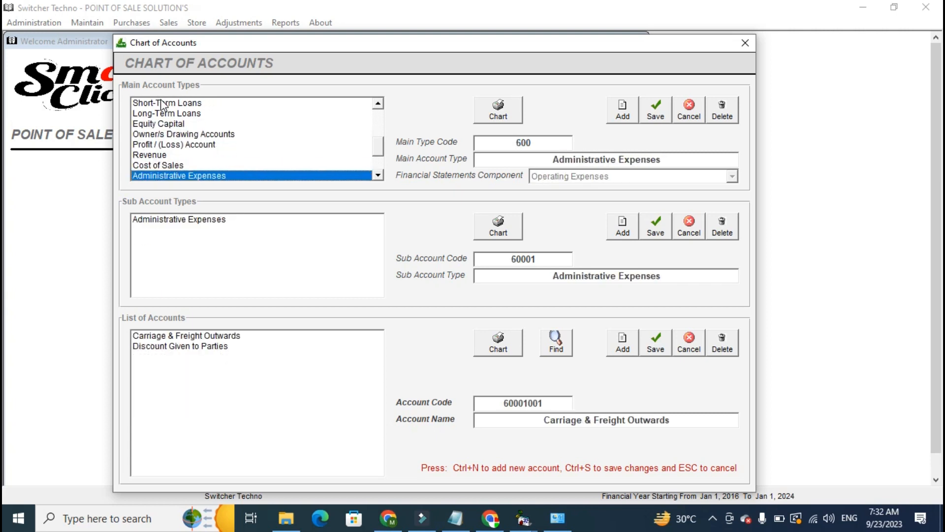
key(Down)
key(Down)
key(Up)
key(Down)
key(Up)
key(Down)
key(Down)
key(Up)
key(Down)
key(Down)
key(Up)
key(Down)
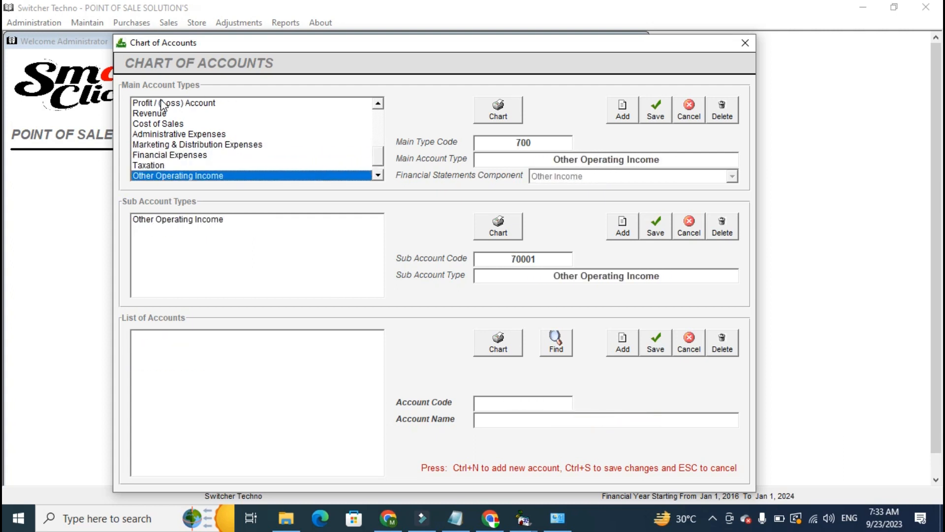
key(Down)
key(Up)
key(Down)
key(Up)
key(Down)
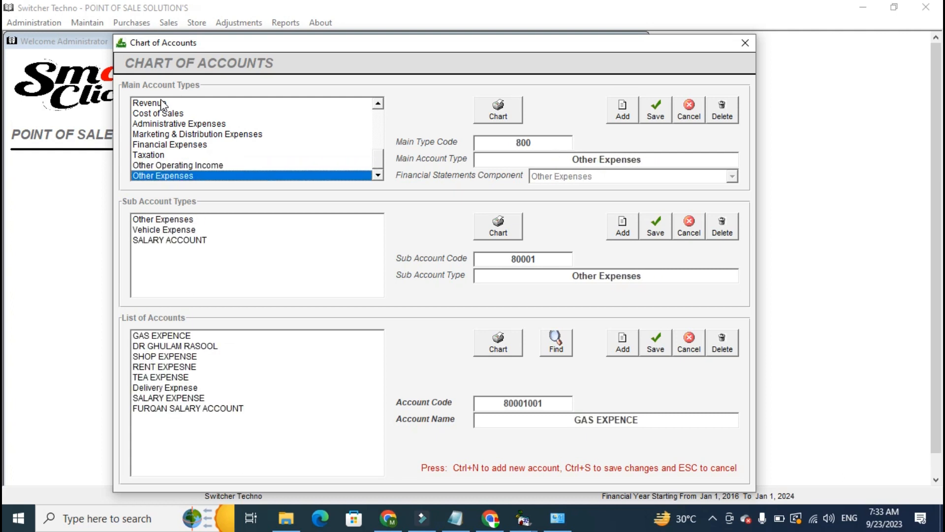
Examine the Other Expenses, Vehicle Expense and SALARY ACCOUNT sub types with their accounts, and close the Chart of Accounts.
drag(230, 367, 208, 398)
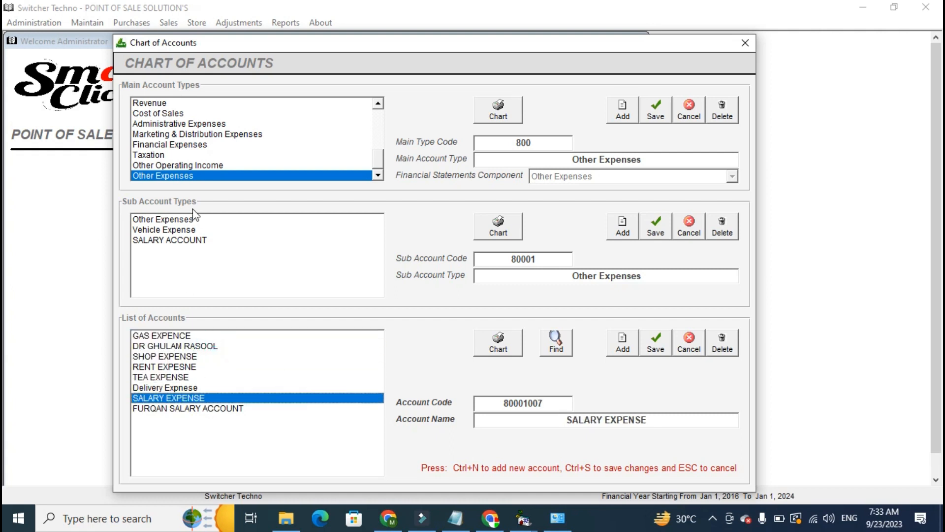
click(194, 230)
click(194, 240)
click(168, 353)
click(184, 229)
click(185, 219)
click(193, 423)
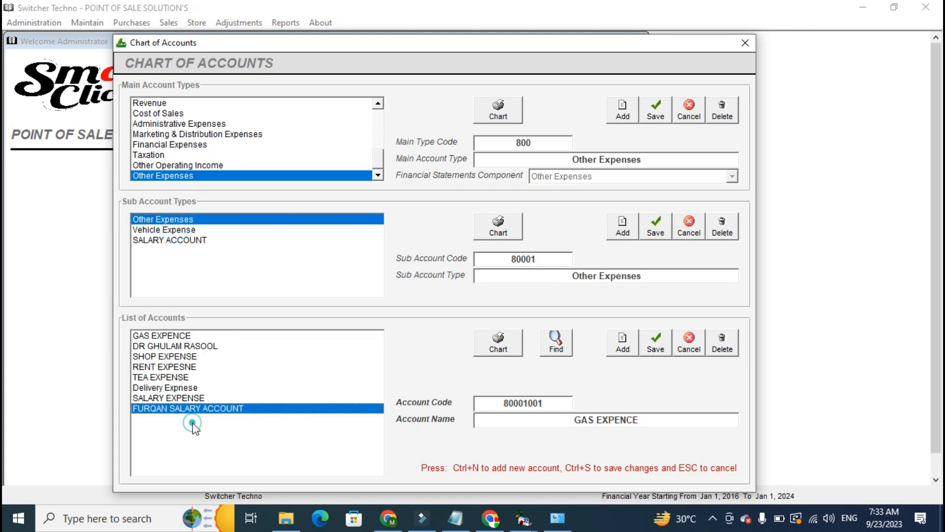
click(744, 43)
Open the Customers records and review the customers listed under Cash Customers and Credit Customers.
click(88, 22)
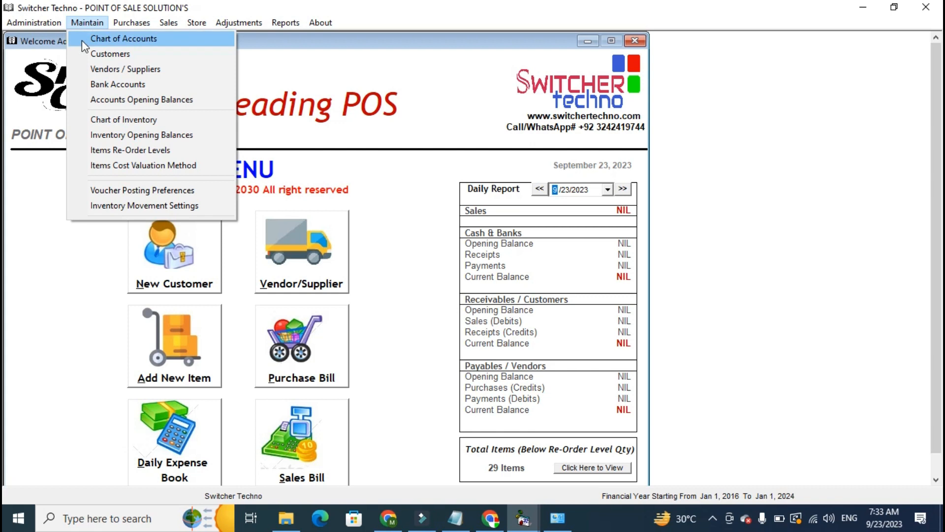
click(99, 54)
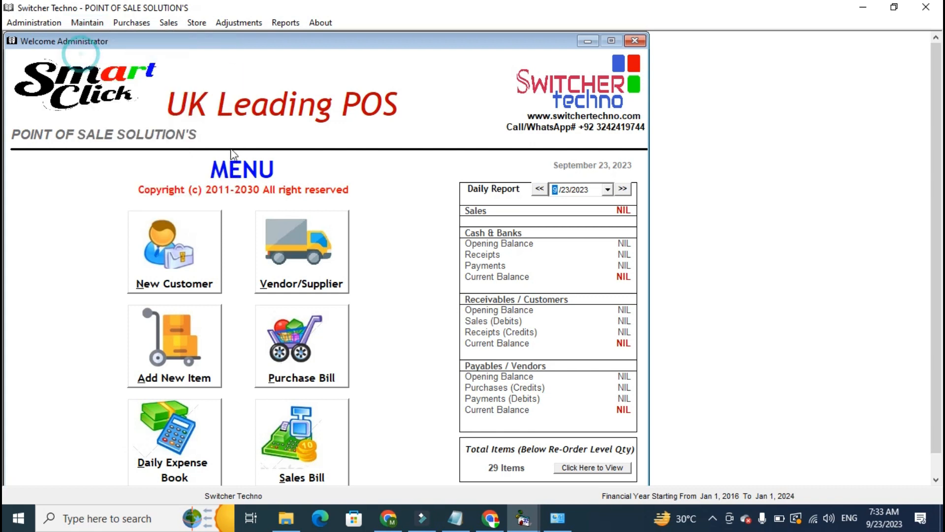
click(231, 116)
click(224, 105)
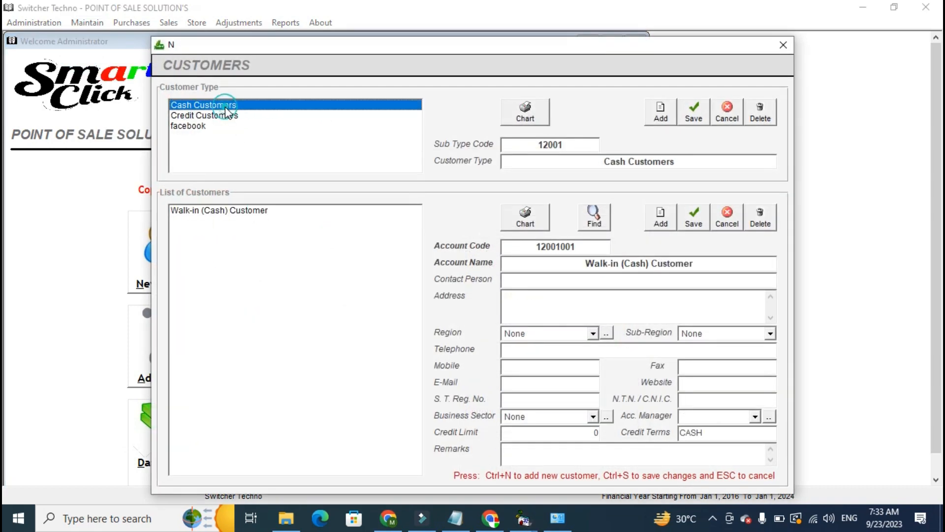
click(224, 116)
click(224, 346)
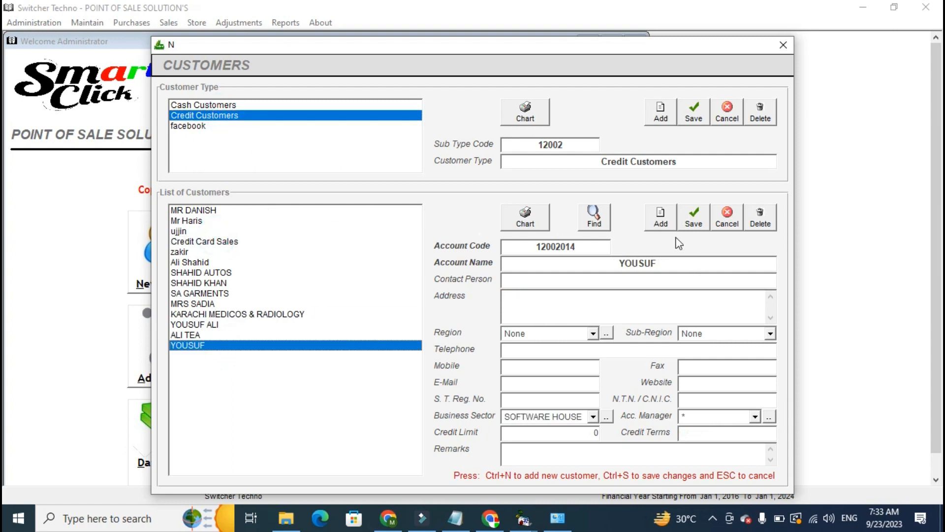
Add a new customer under Credit Customers and enter the customer's account name.
click(672, 220)
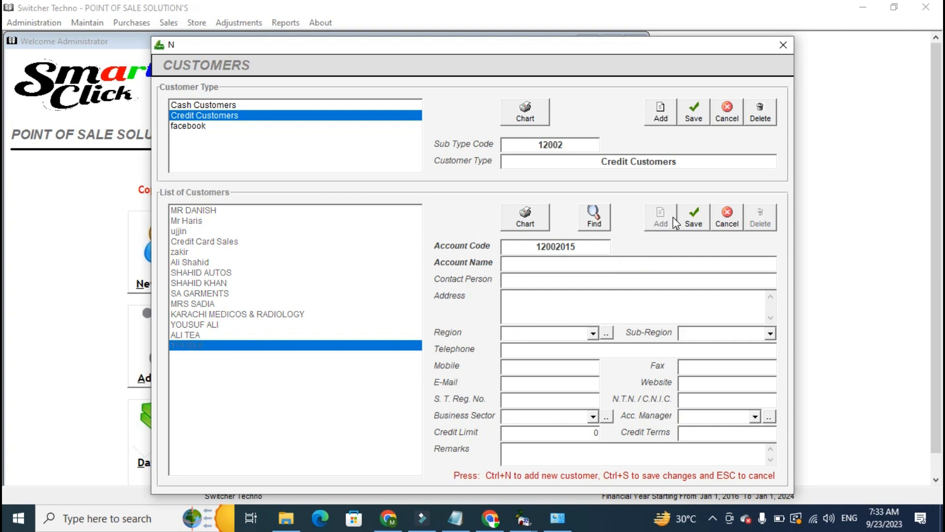
text(MR ALI TRADING)
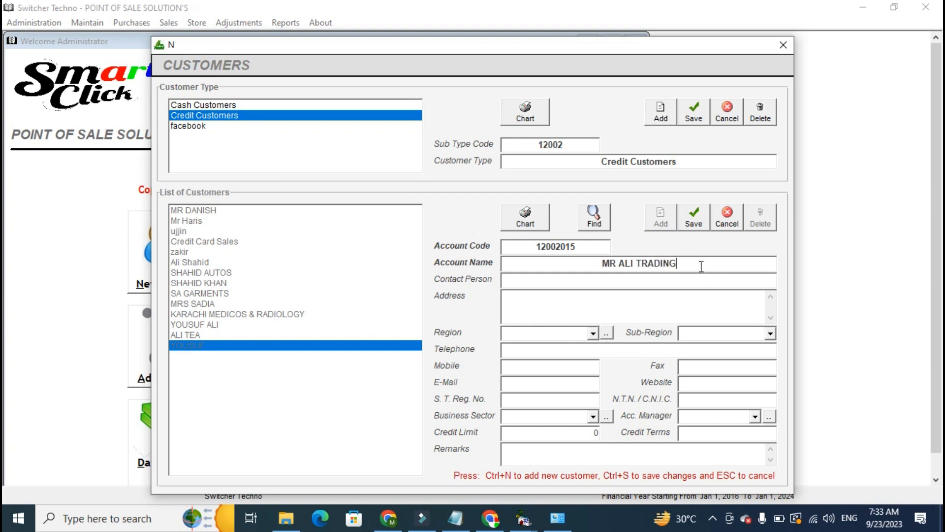
key(Return)
Set both the Region and the Sub-Region of the new credit customer to None.
click(557, 283)
click(593, 334)
click(589, 344)
click(694, 333)
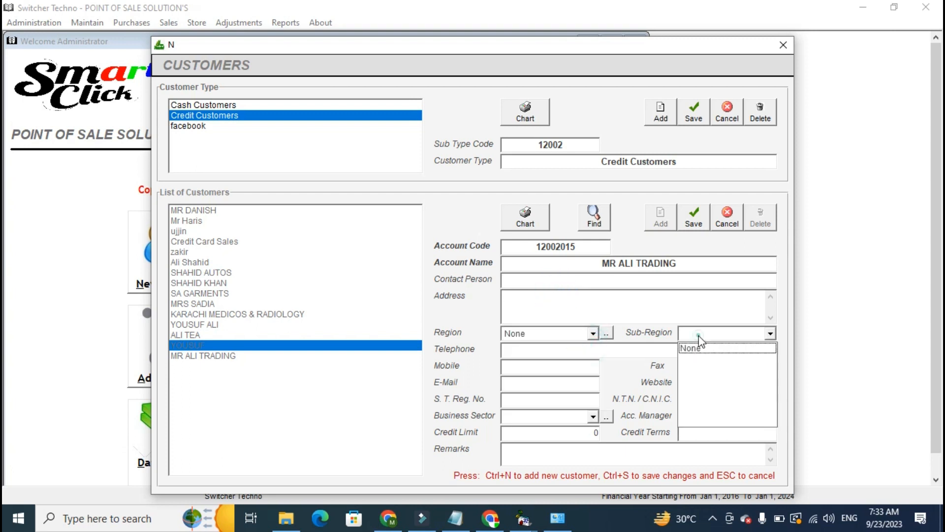
click(690, 345)
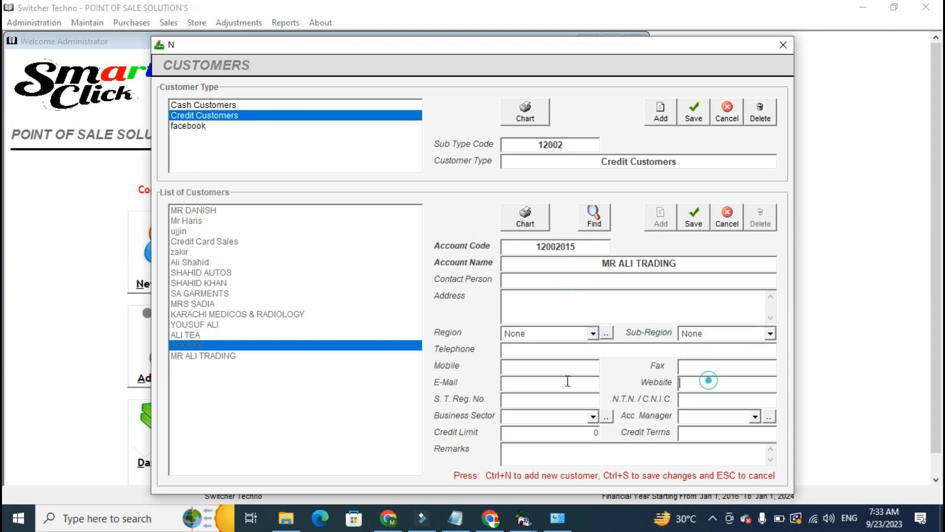
Set the Business Sector to None and the Acc. Manager to *, save the new customer and close the customer records.
click(569, 420)
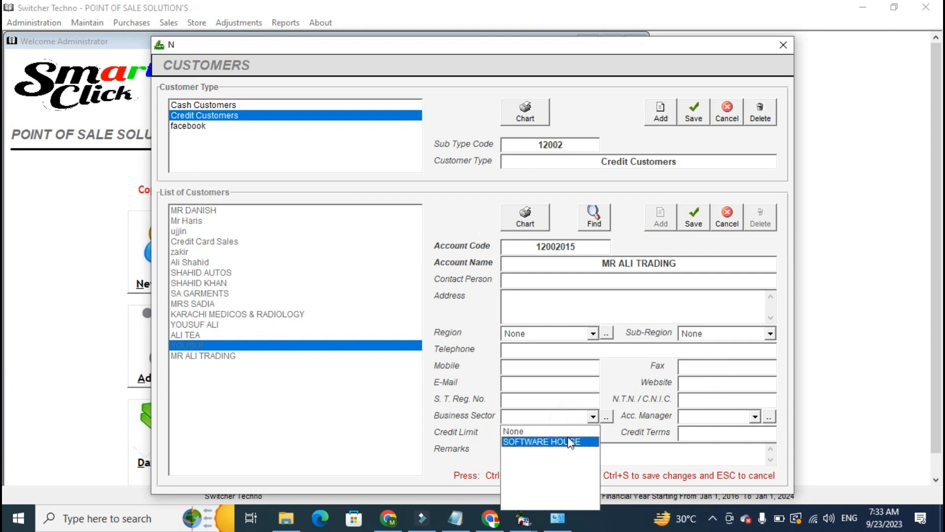
click(567, 432)
click(758, 416)
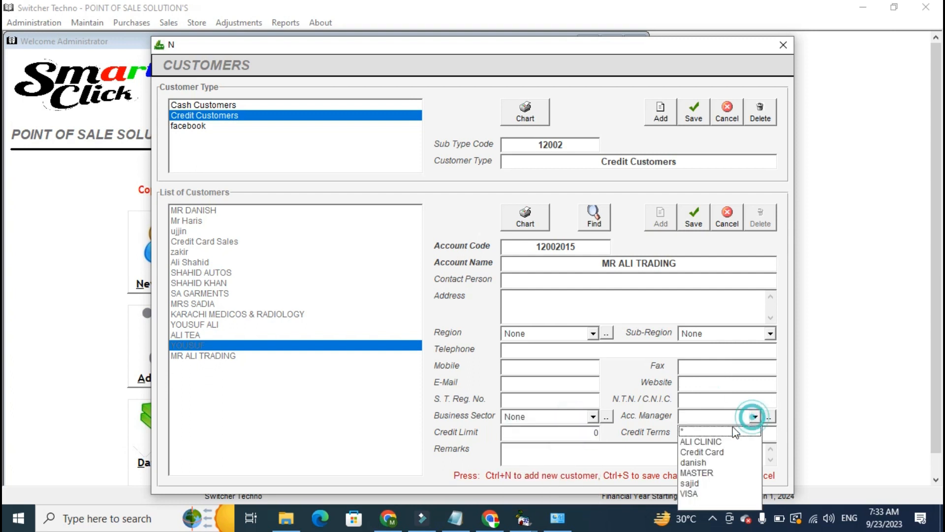
click(722, 433)
click(566, 430)
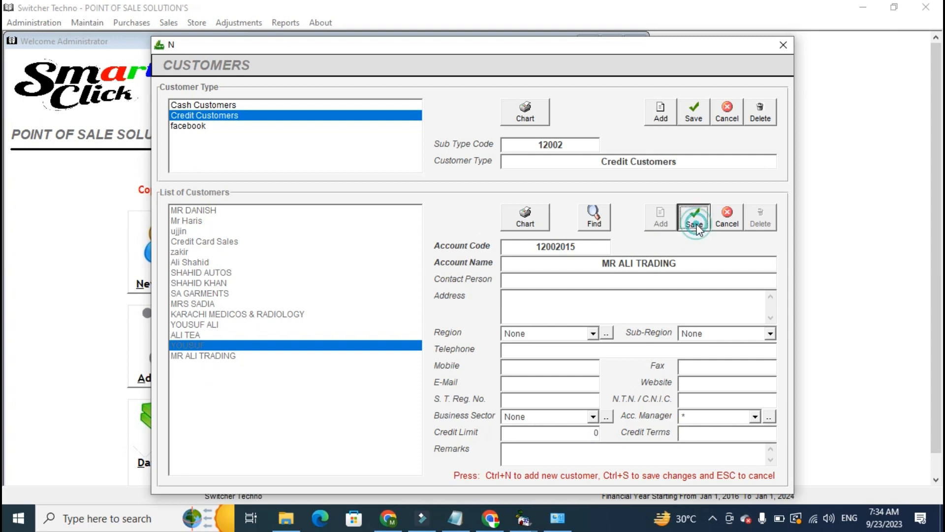
click(296, 371)
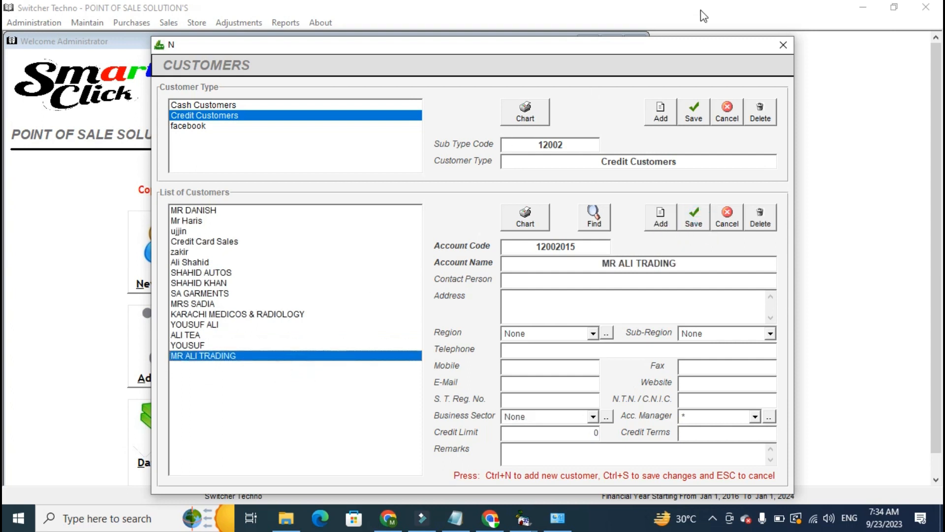
click(783, 44)
Open the Vendors / Suppliers records, review the cash purchase and credit vendors, and close the records without adding a vendor.
click(87, 23)
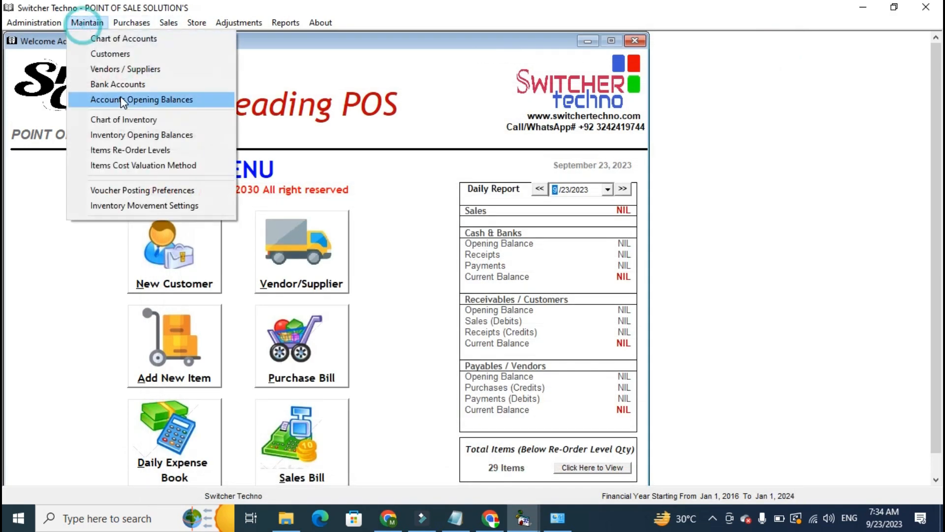
click(123, 73)
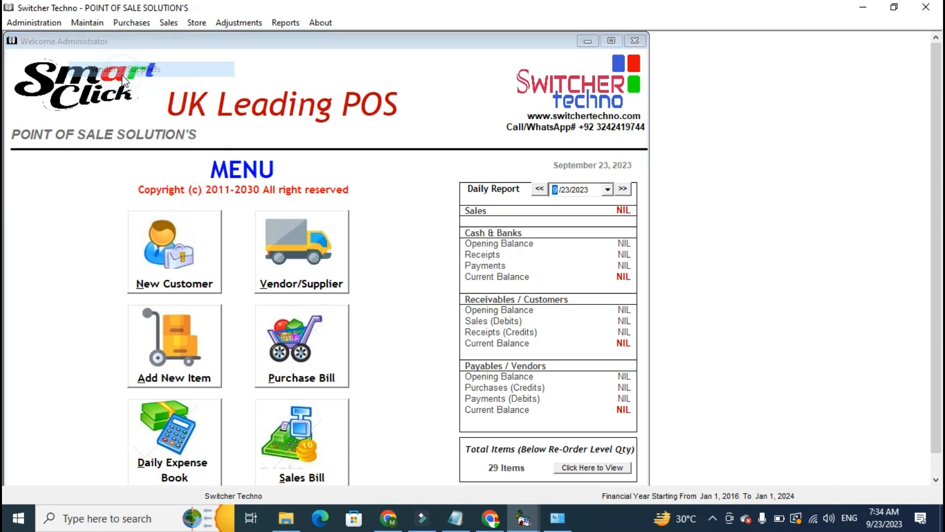
click(201, 117)
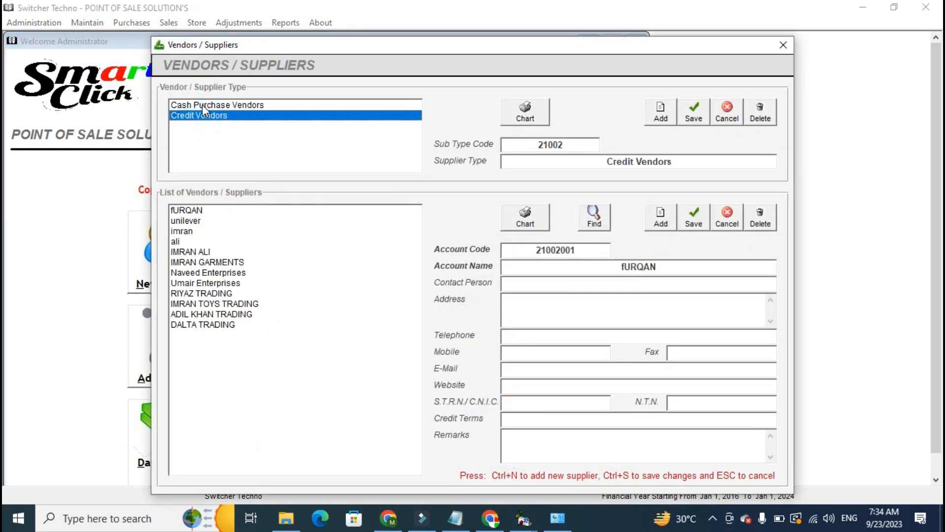
click(203, 105)
click(207, 115)
drag(267, 302, 270, 379)
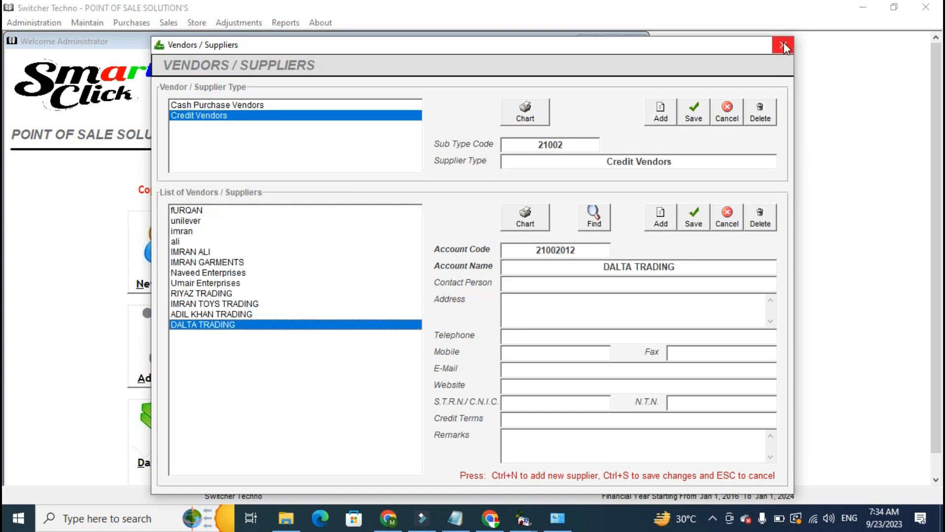
click(359, 281)
click(665, 223)
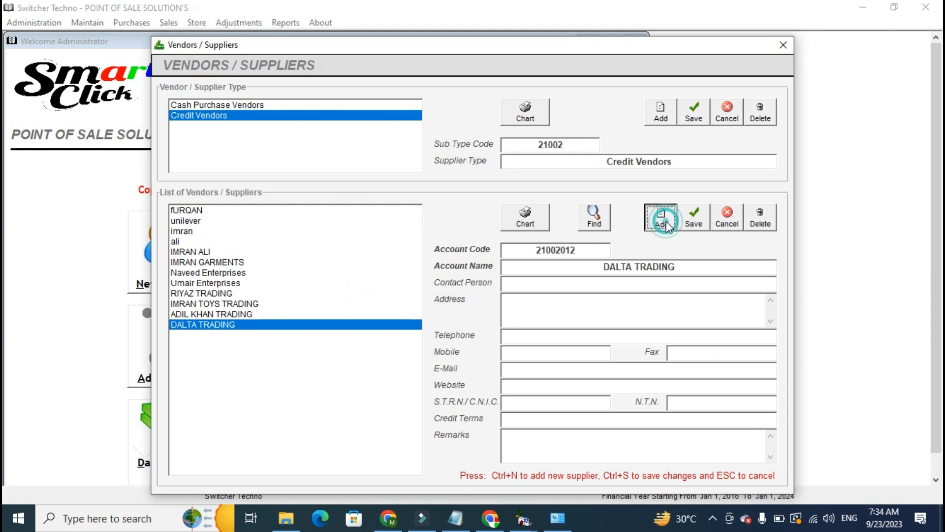
click(727, 217)
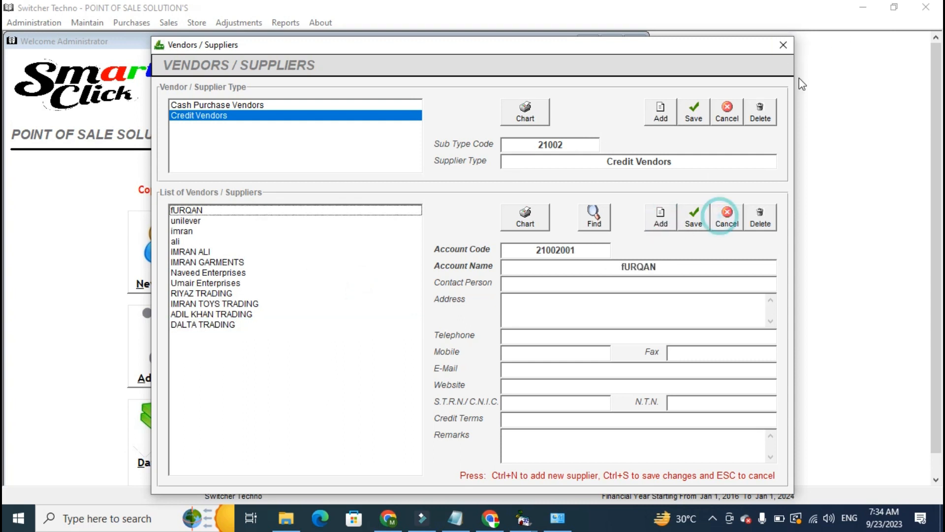
click(783, 46)
Open the Bank Accounts records and review the details of the accounts listed under the Banks type.
click(88, 22)
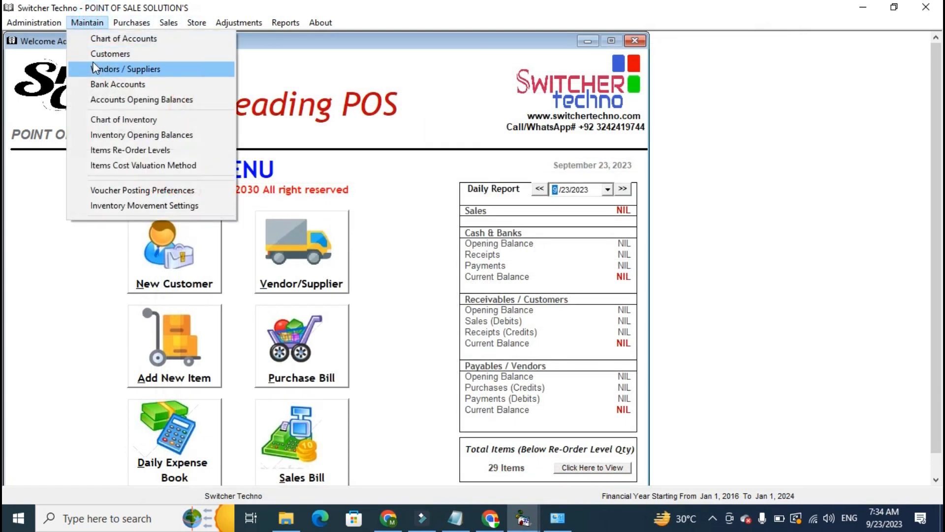
click(98, 89)
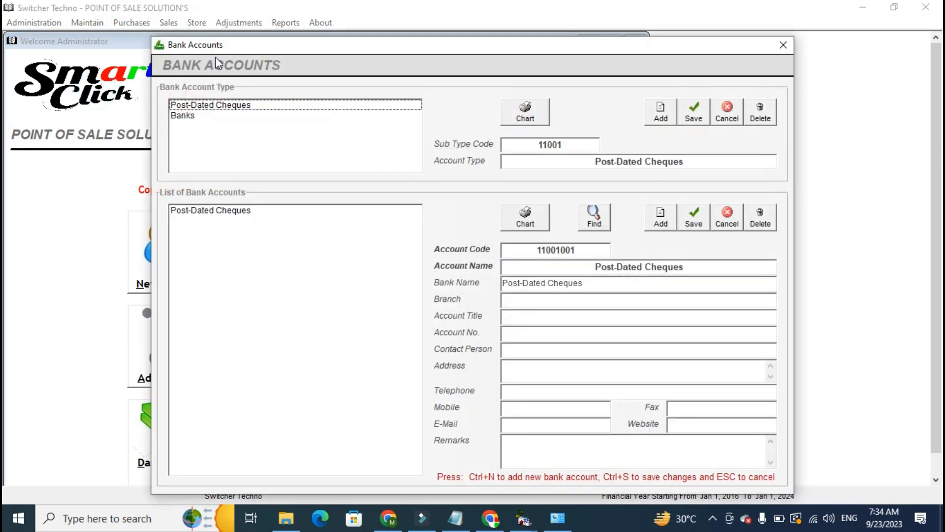
drag(220, 45, 163, 39)
click(148, 153)
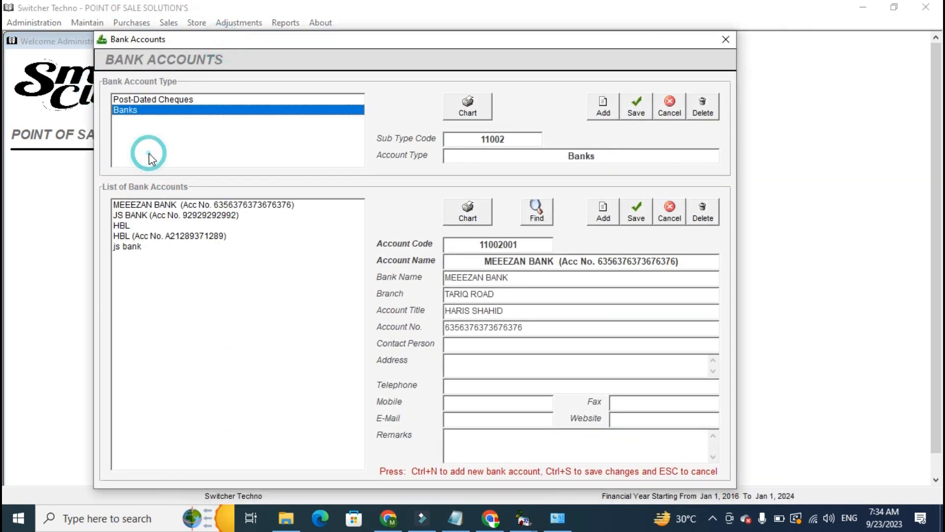
click(161, 202)
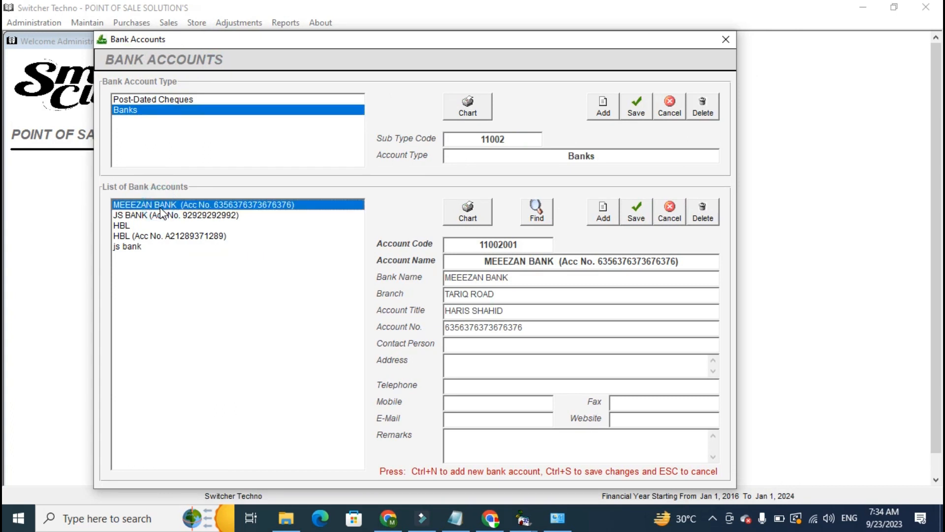
key(Down)
key(Down)
key(Down)
key(Down)
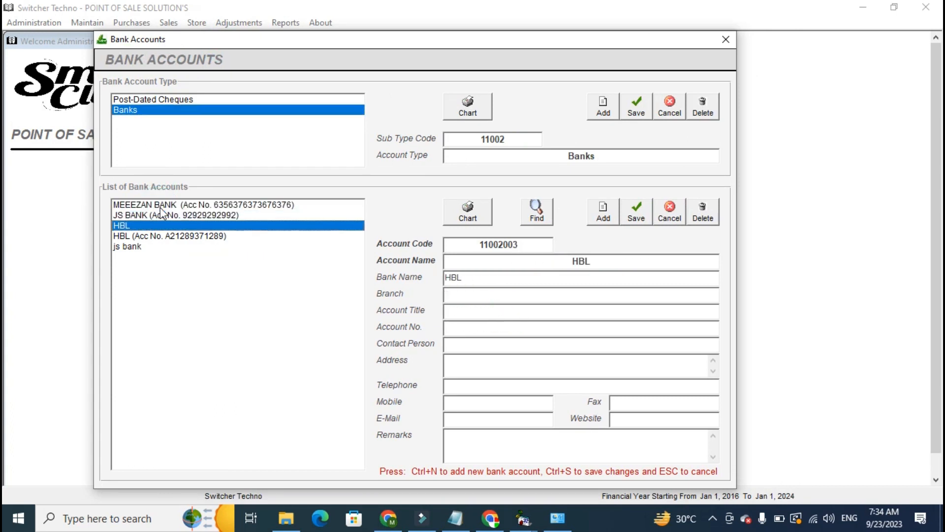
key(Up)
key(Up)
key(Up)
key(Up)
key(Down)
key(Down)
key(Up)
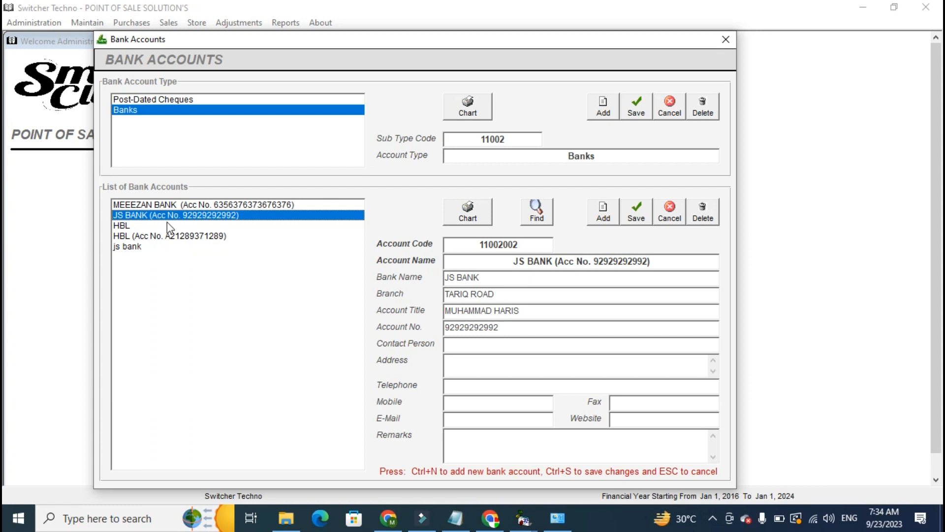
click(600, 215)
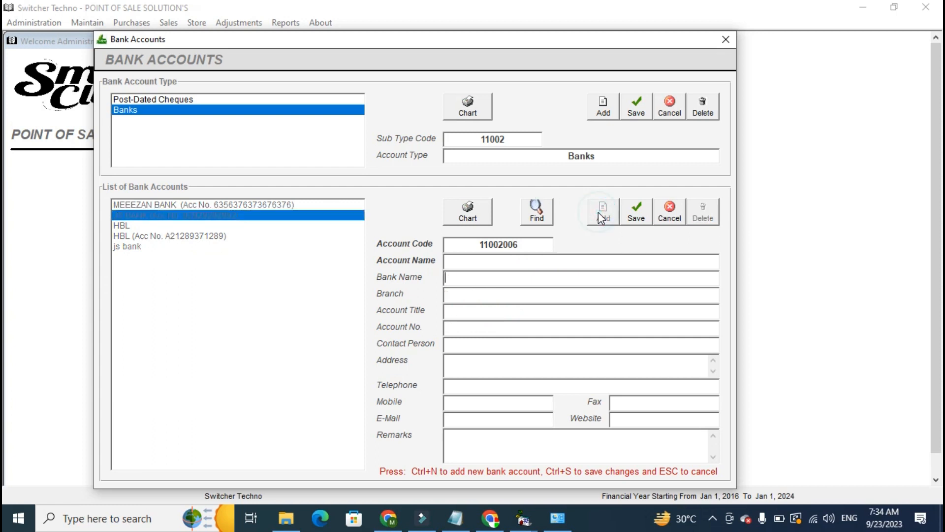
click(450, 295)
click(454, 312)
click(458, 343)
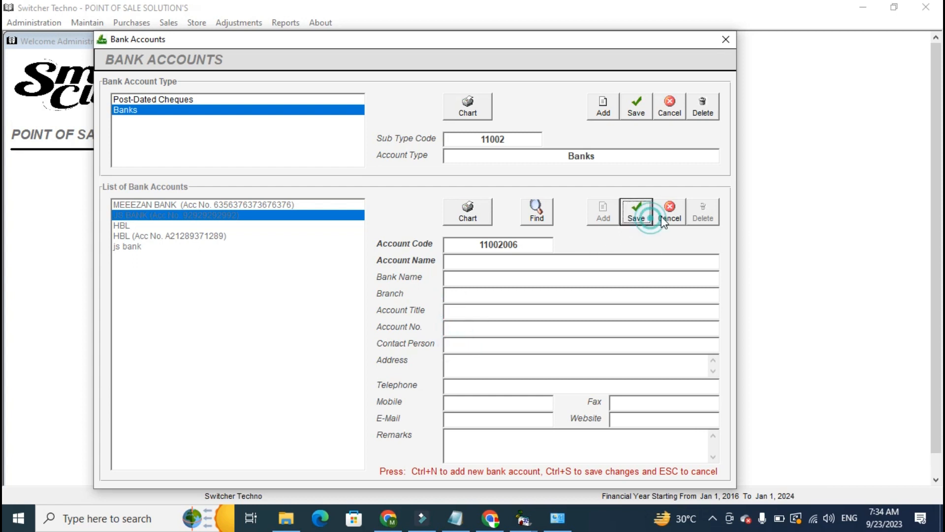
click(181, 299)
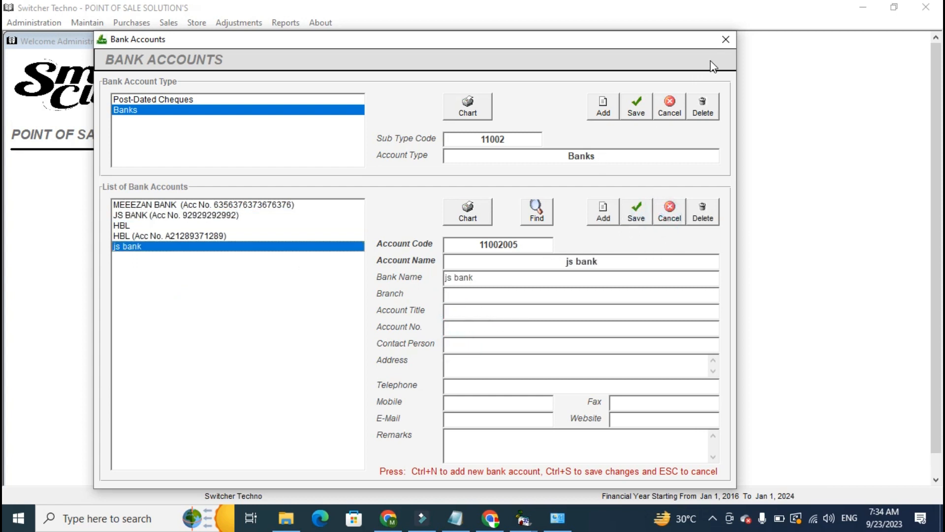
Close the bank account records, open the Accounts Opening Balances and enter a debit of 7000.00 for Cash in Hand.
click(721, 43)
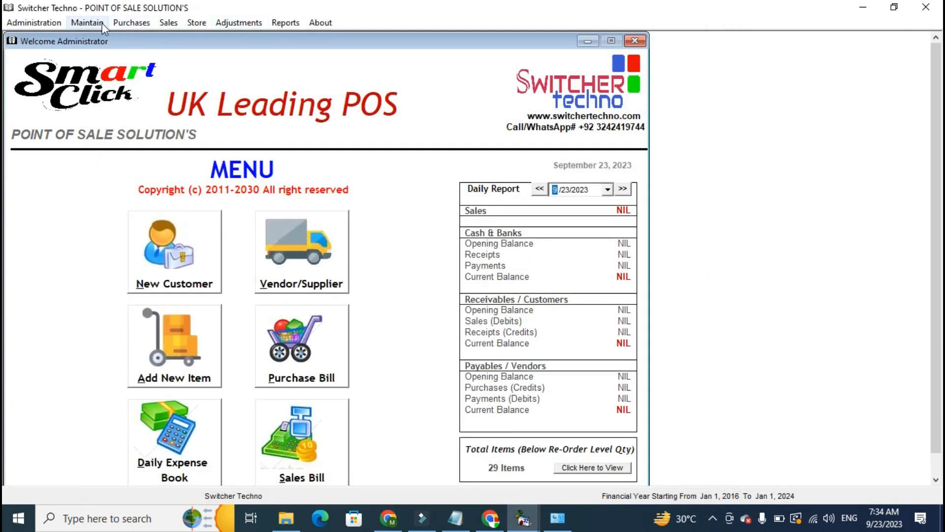
click(102, 22)
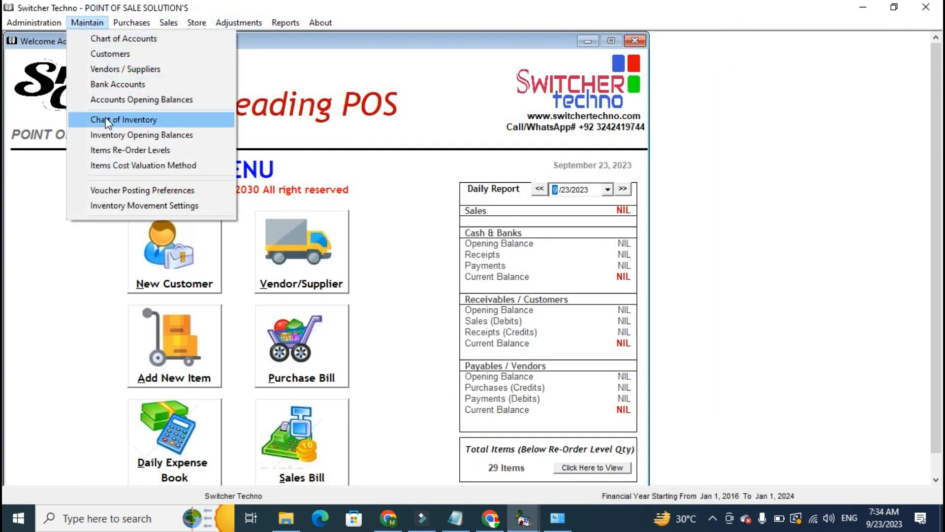
click(102, 101)
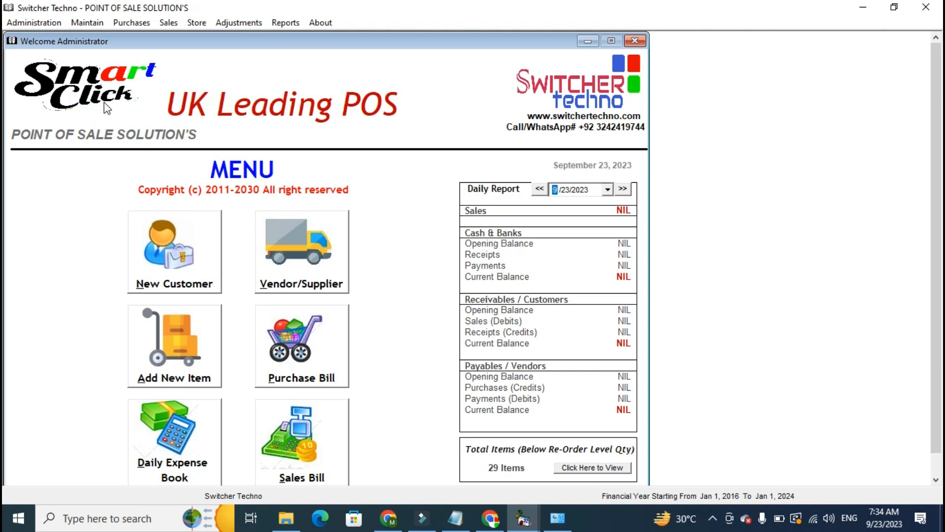
text(CAS)
key(Down)
key(Return)
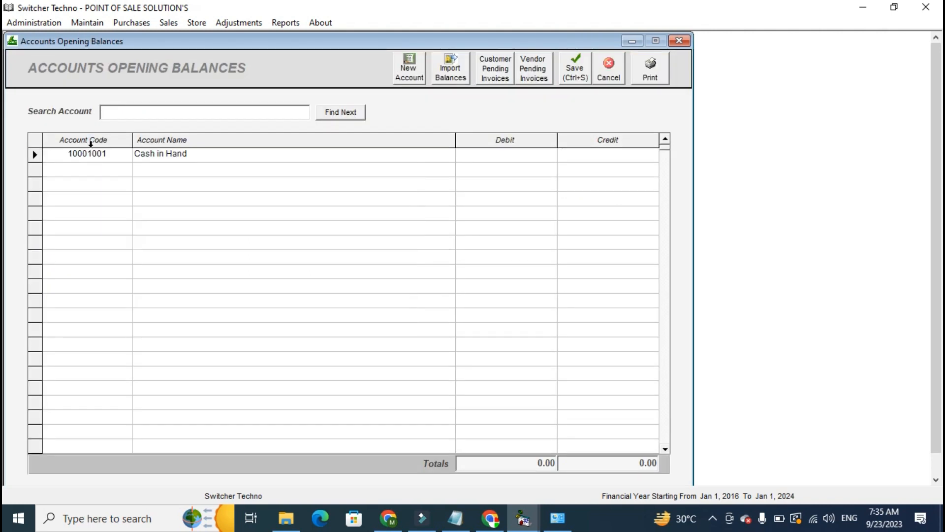
key(Return)
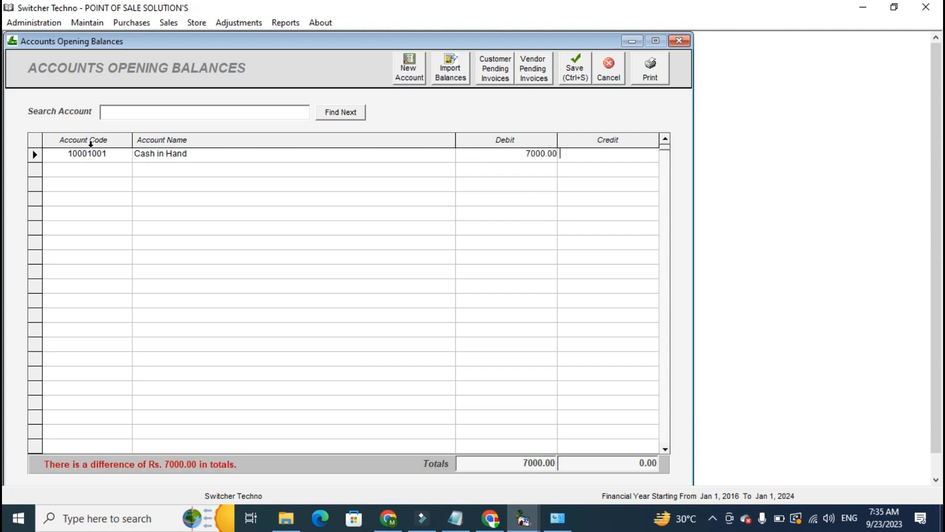
key(Left)
key(Return)
key(Return)
Add the HBL bank account that carries an account number to the opening balances with a debit of 8000.00.
text(A)
key(Down)
key(Down)
key(Down)
key(Down)
key(Down)
key(Down)
key(Return)
key(Return)
key(Return)
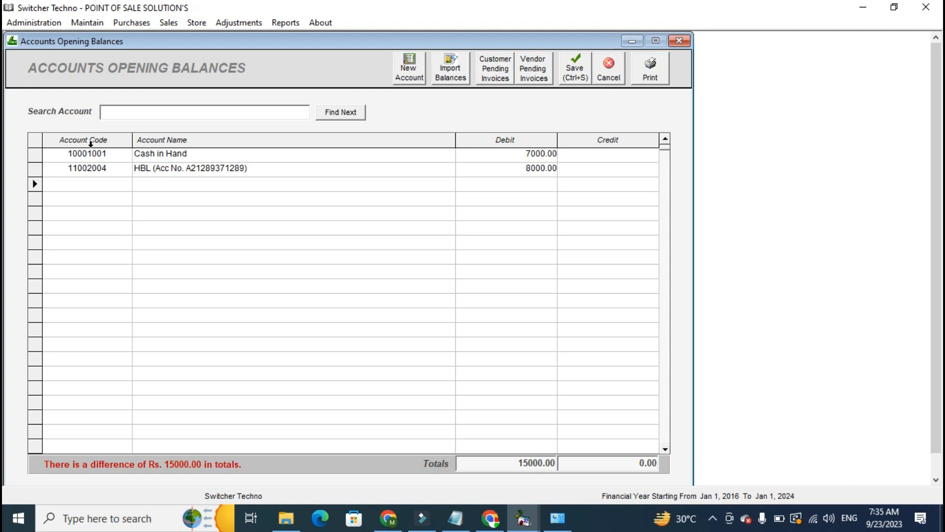
click(88, 184)
Look up a supplier among the Credit Vendors in the Vendors / Suppliers records, viewing Naveed Enterprises, and close the records.
click(88, 23)
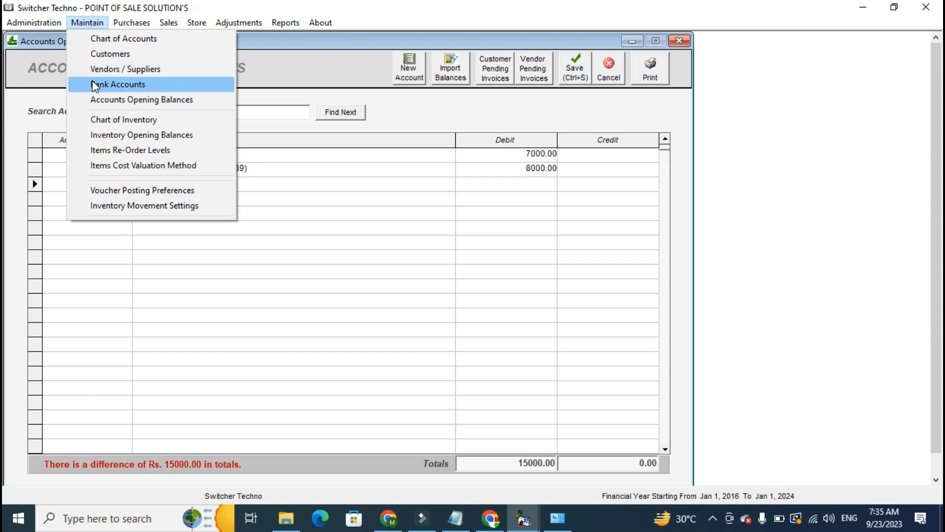
click(104, 70)
click(210, 129)
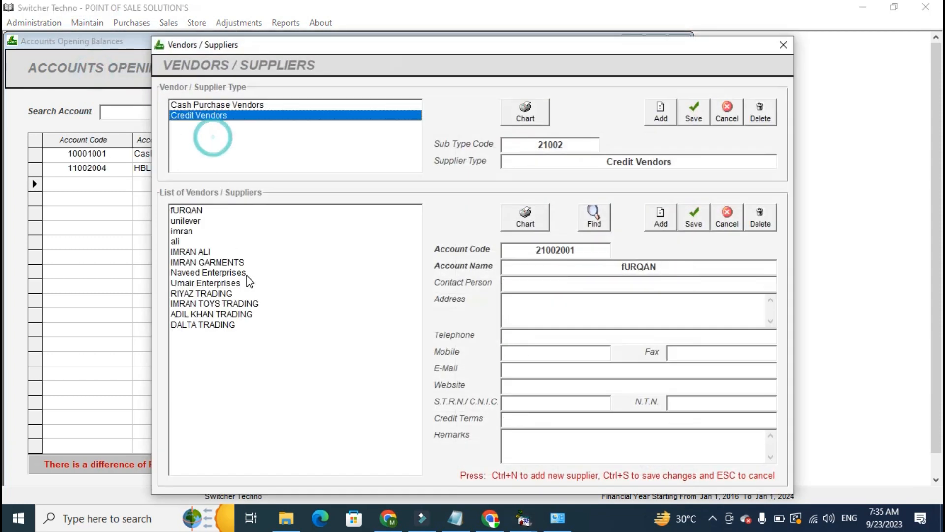
click(209, 252)
click(209, 272)
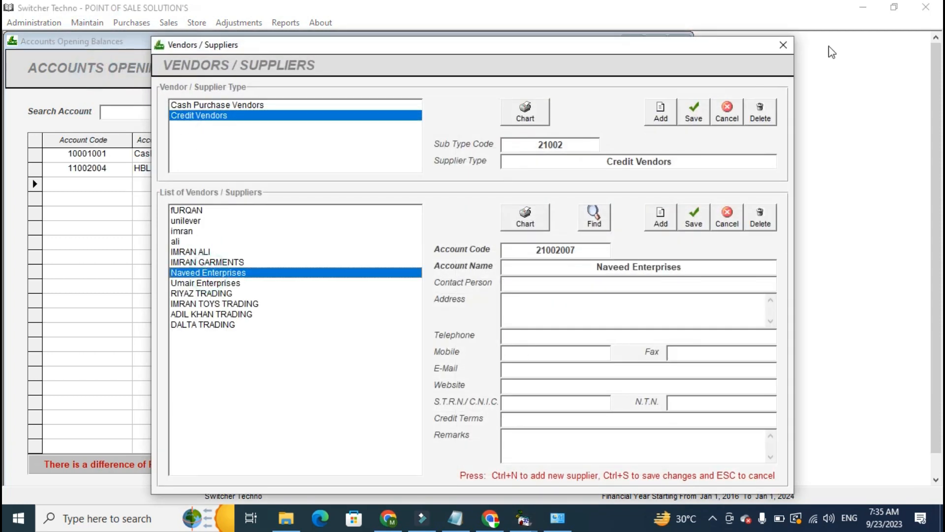
click(783, 44)
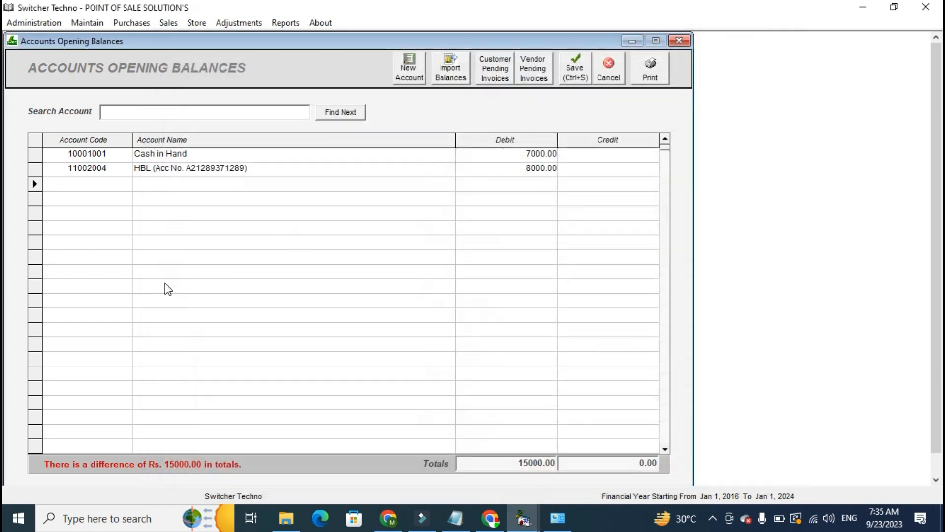
Enter a credit of 9000.00 for Naveed Enterprises, save the opening balances and close them.
text(NAVEED)
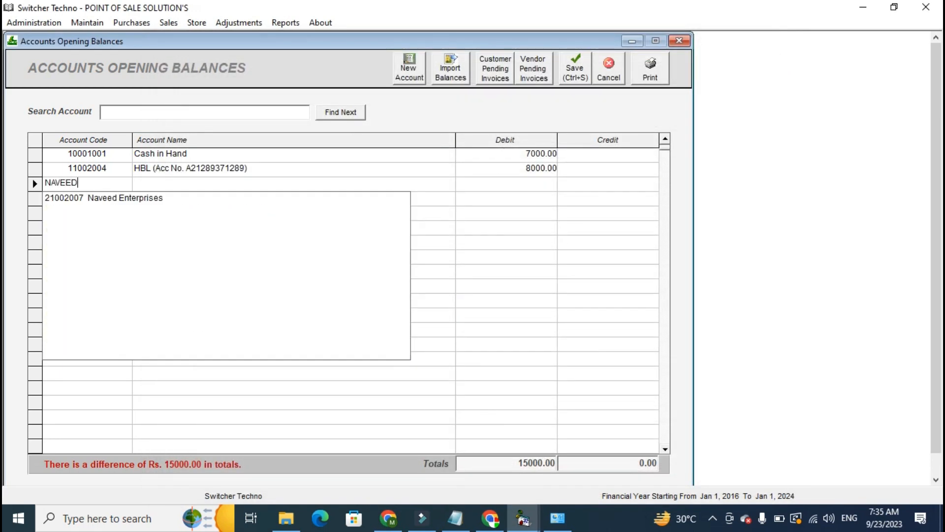
key(Down)
key(Return)
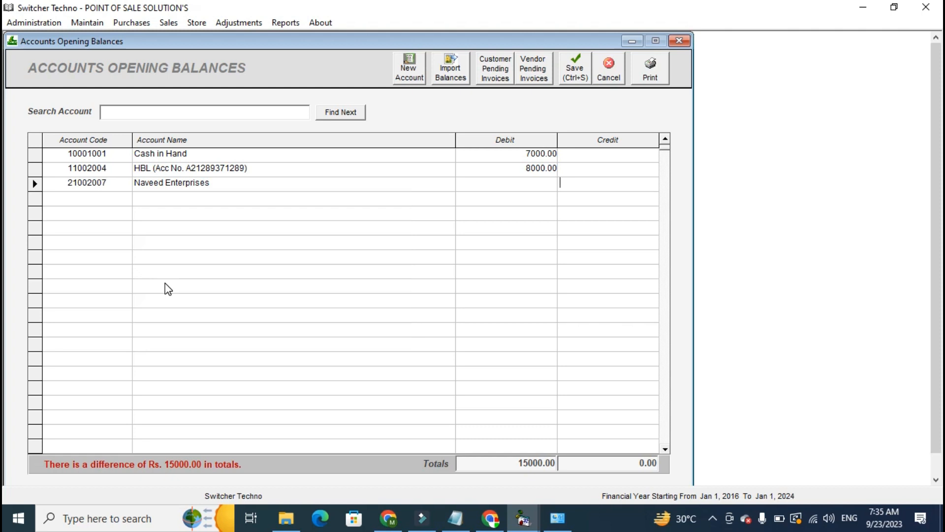
key(Return)
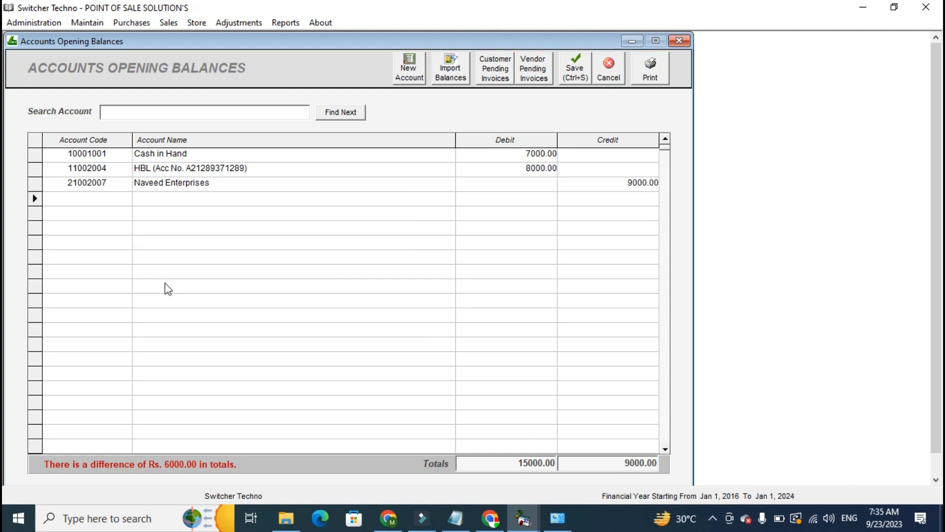
click(582, 77)
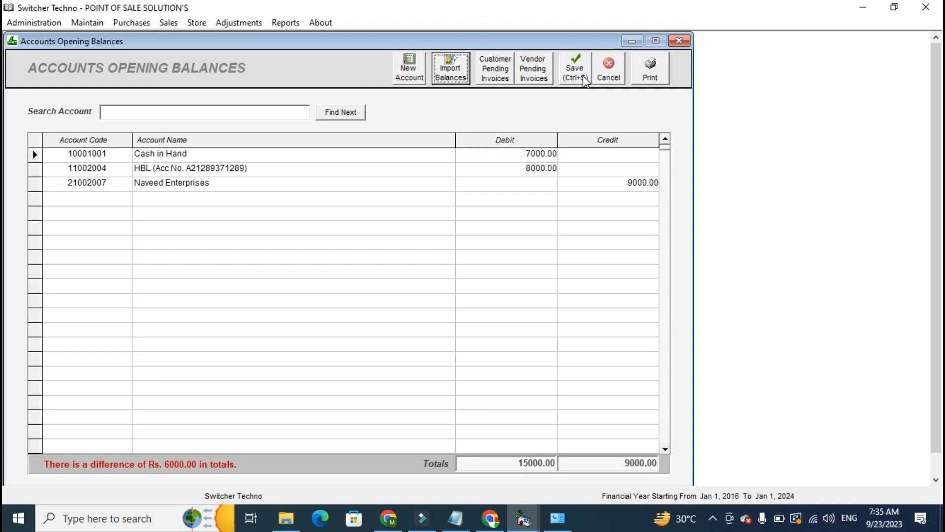
click(575, 69)
click(679, 40)
Open the Chart of Inventory and start a new main inventory category with the code 77.
click(90, 22)
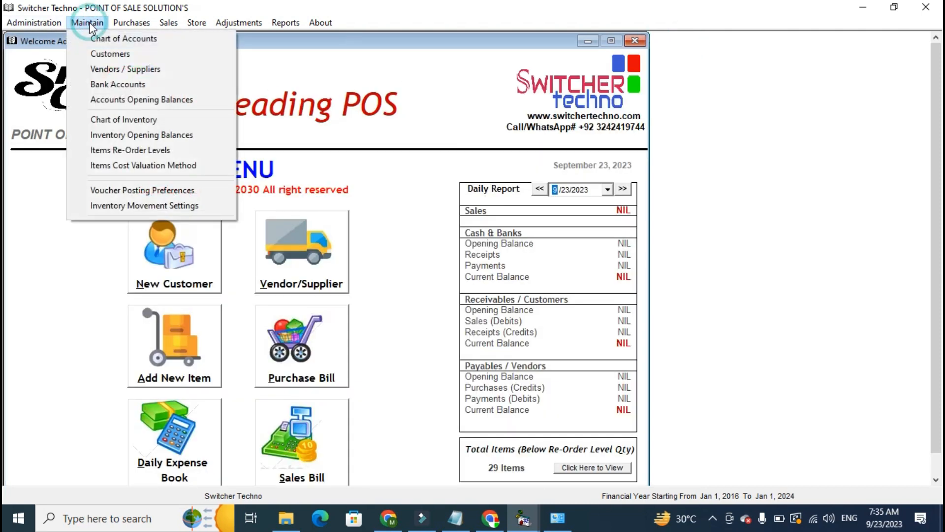
click(99, 122)
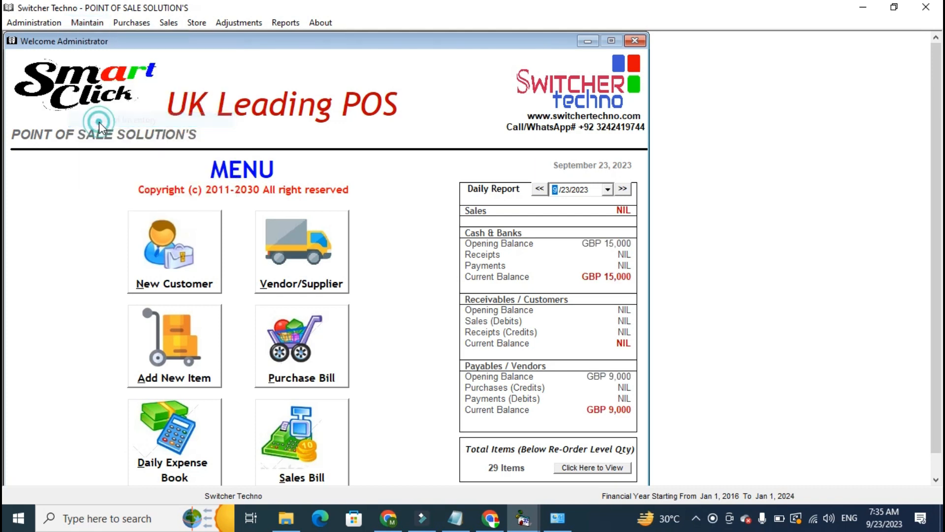
drag(394, 51, 307, 41)
drag(327, 108, 320, 140)
click(571, 96)
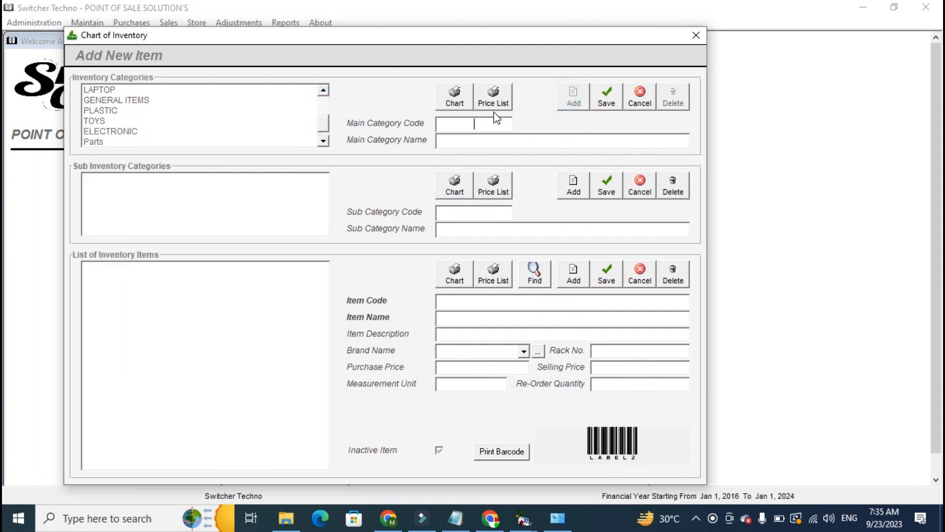
text(7)
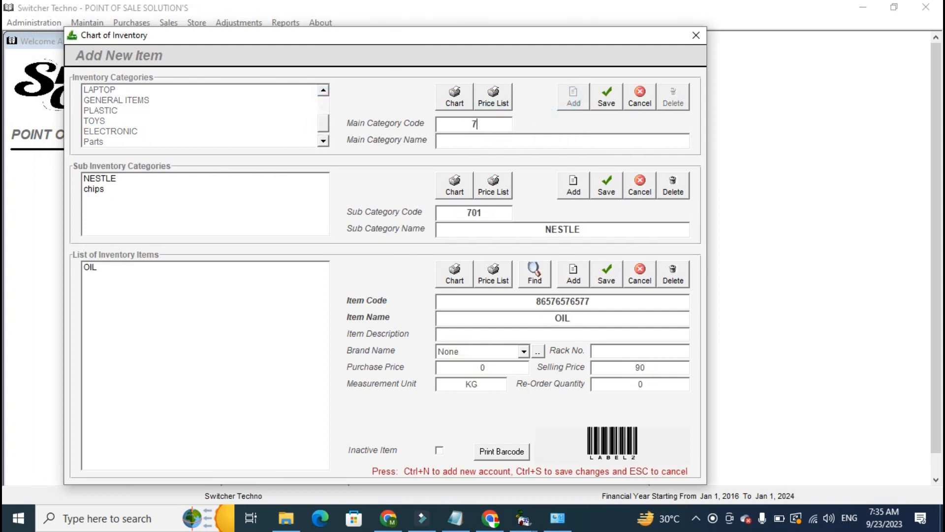
key(BackSpace)
text(77)
Name the new main category GENERAL ITEMS and save it.
click(502, 140)
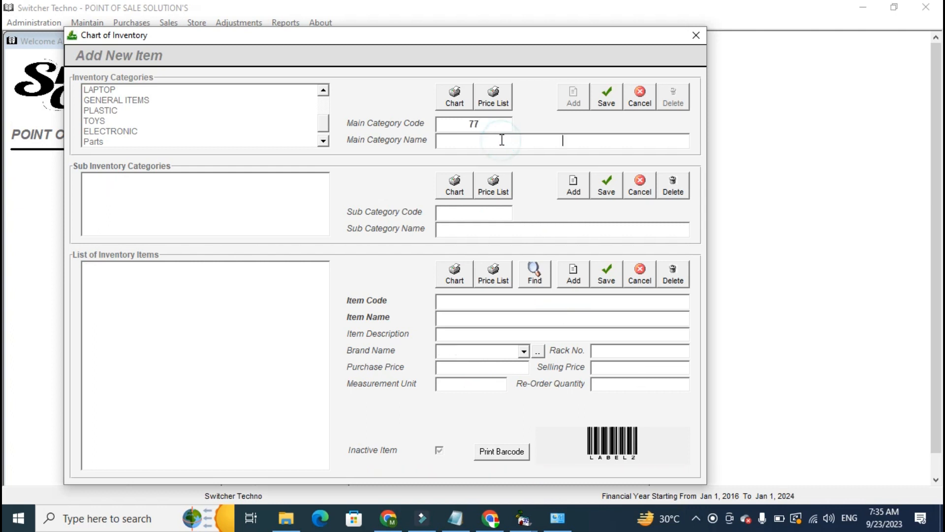
text(GENERAL ITEMS)
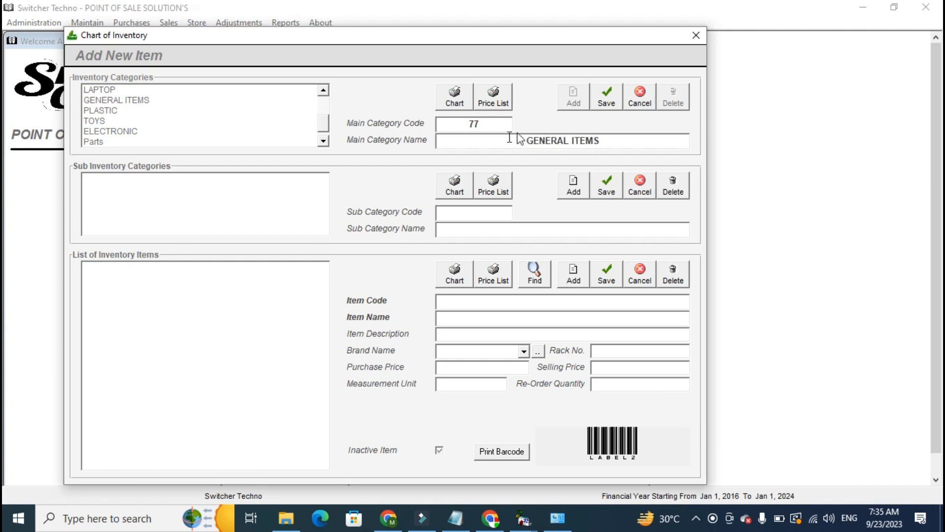
click(607, 97)
Add and save the sub categories MINERAL WATERS and GROCERIES under the new GENERAL ITEMS category.
click(574, 185)
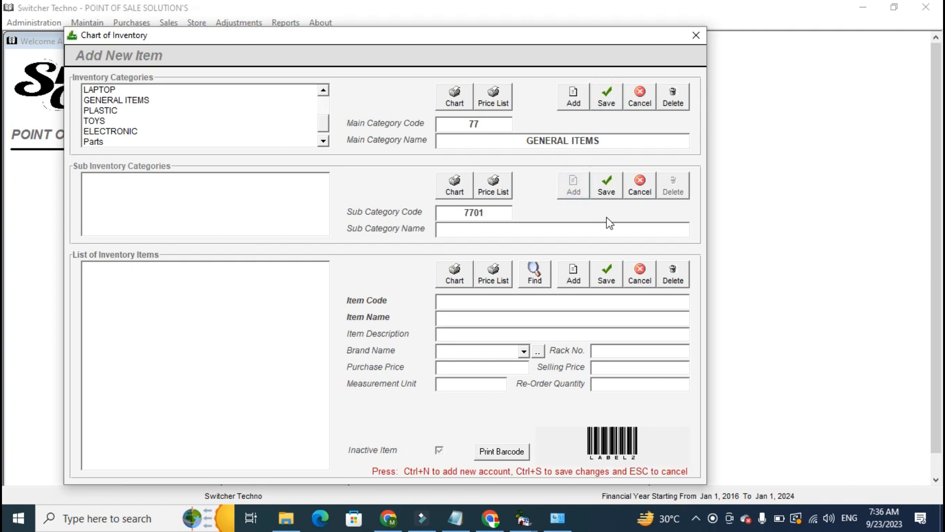
text(MINERAL WATERS)
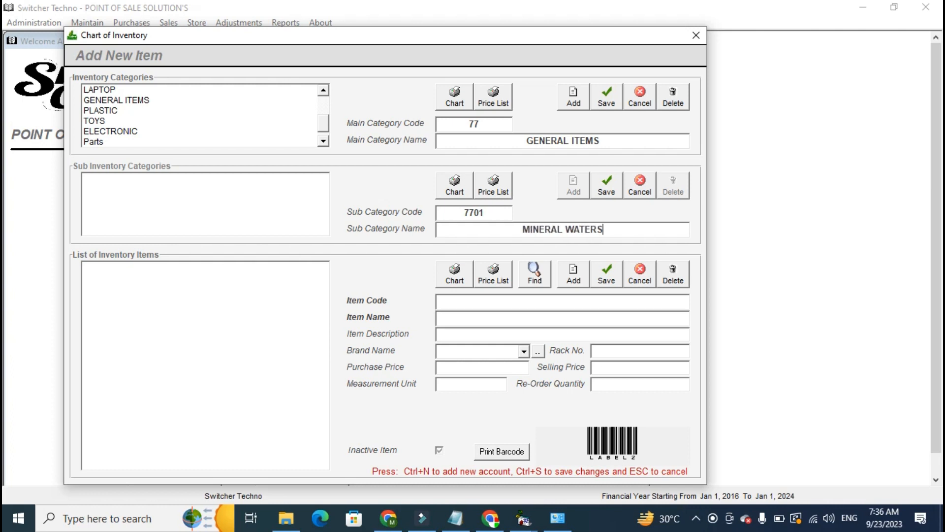
click(607, 193)
click(573, 187)
text(GROCERIES)
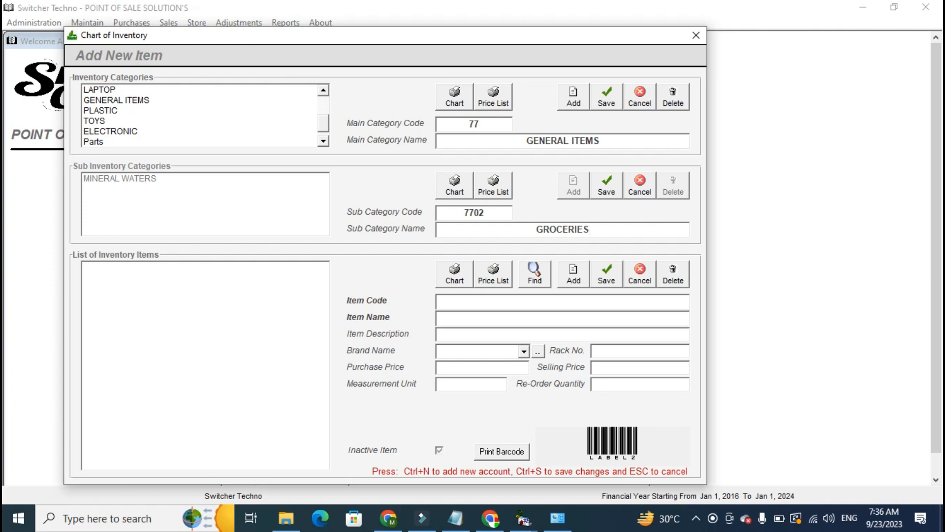
click(598, 185)
Add and save two more sub categories under GENERAL ITEMS, named MOBILE ACCSSORIES and PHARMACY.
click(574, 187)
text(MOBILE)
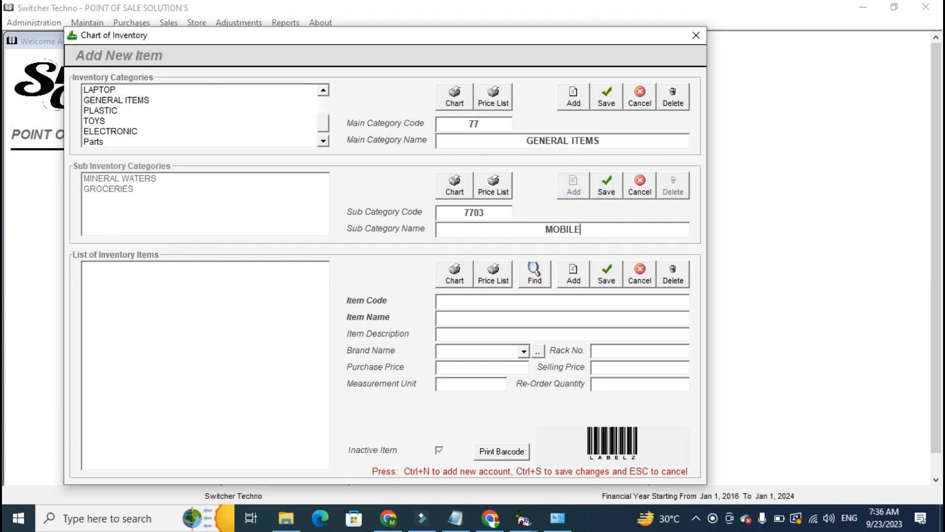
text( ACCSSORIES)
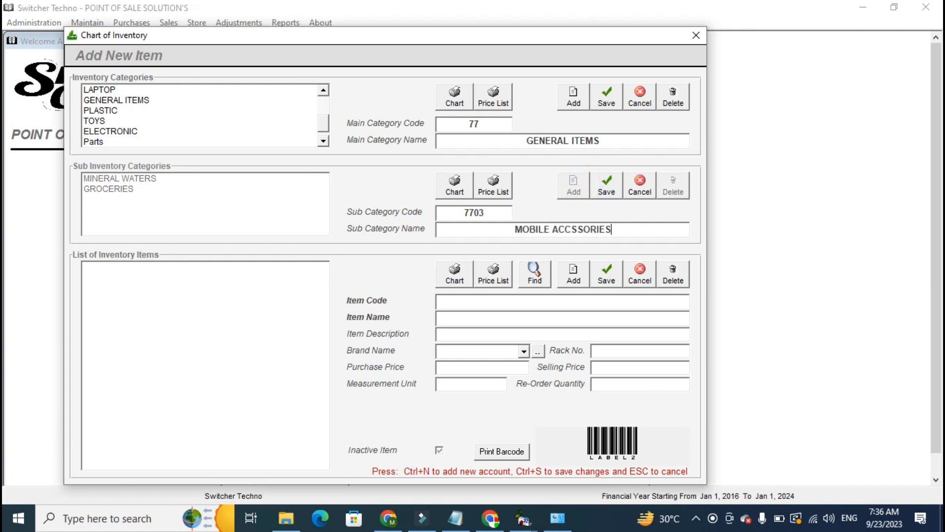
click(603, 195)
click(573, 187)
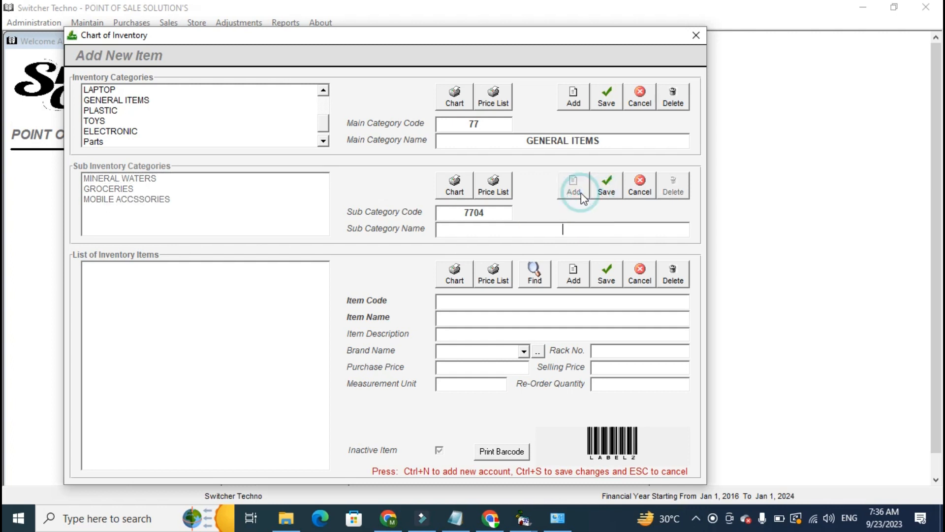
text(PHARMACY)
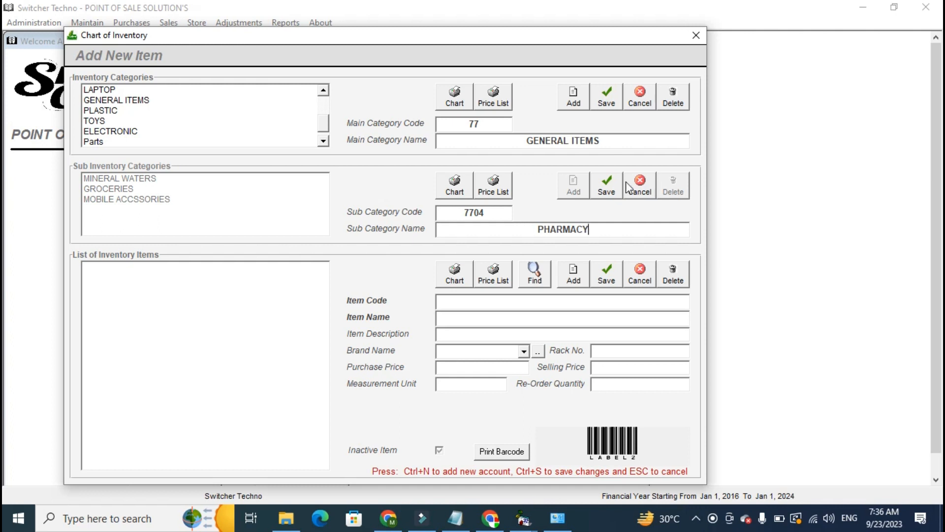
click(606, 186)
click(179, 177)
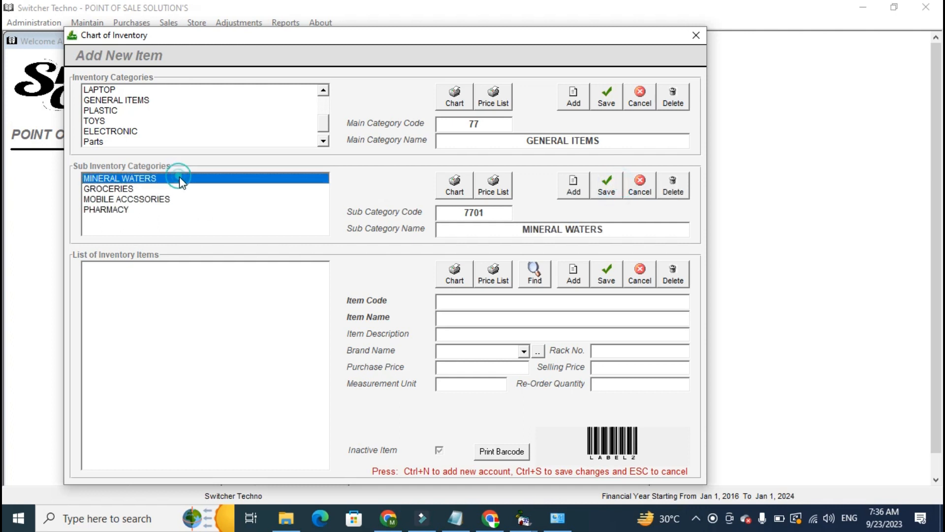
click(573, 273)
text(ANESTLE MINTER)
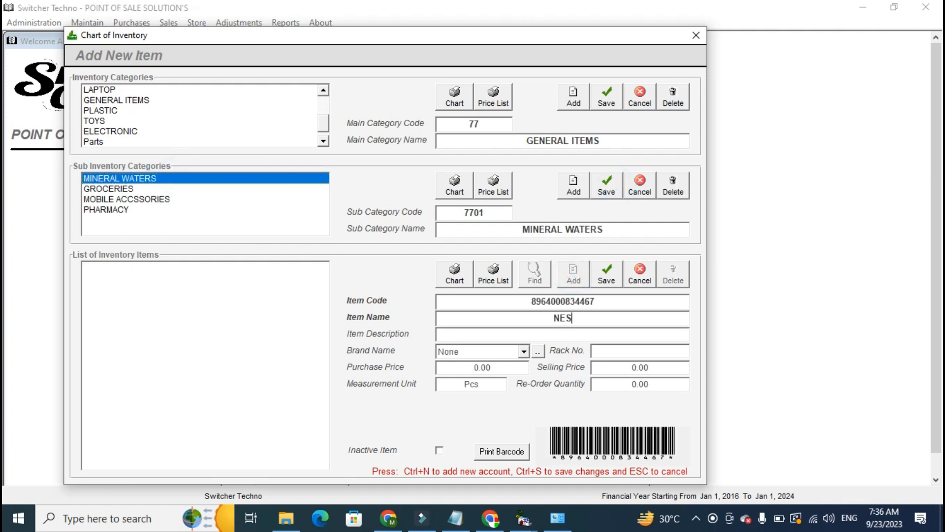
key(BackSpace)
key(BackSpace)
key(BackSpace)
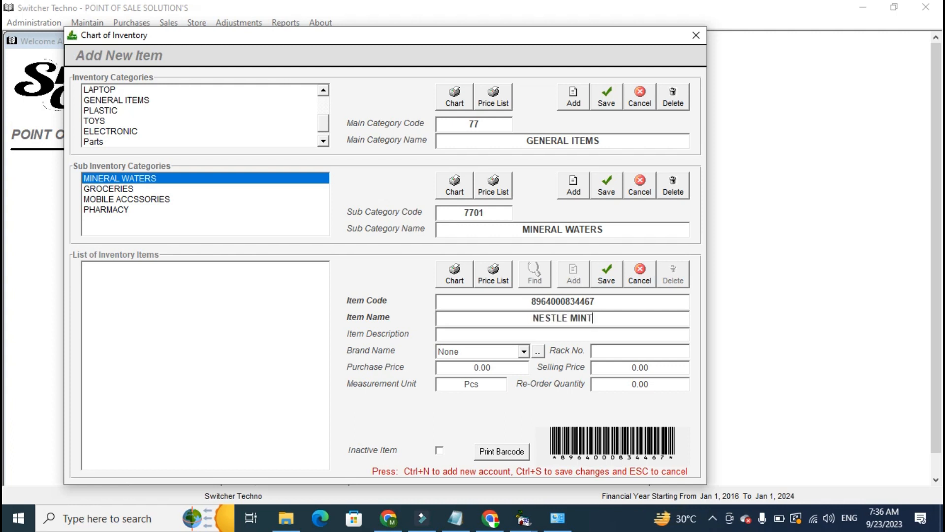
text(ERAL WATER)
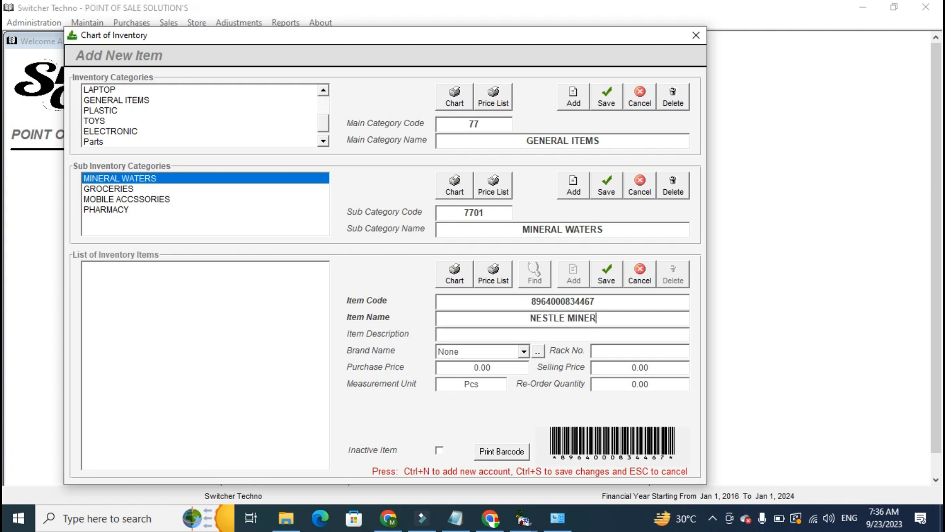
key(Return)
Set the new item's purchase price to 12 and selling price to 15, and save it.
key(Tab)
key(Tab)
key(Tab)
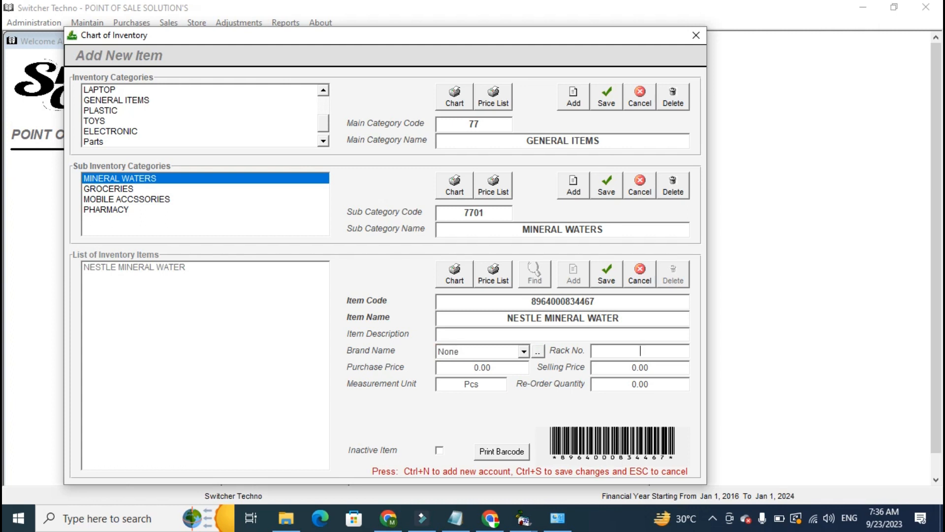
key(Tab)
text(12)
key(Tab)
text(15)
key(Tab)
key(Tab)
click(607, 385)
double_click(610, 386)
click(607, 276)
click(215, 318)
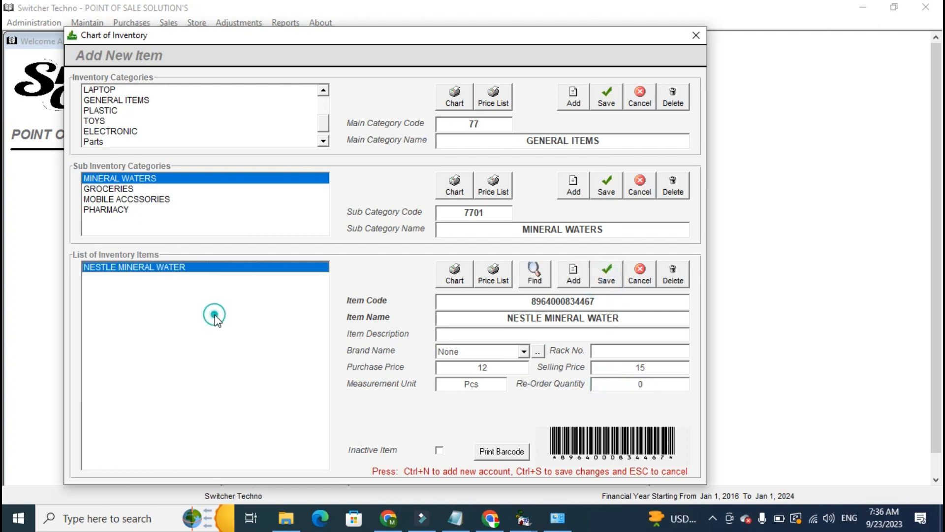
click(607, 274)
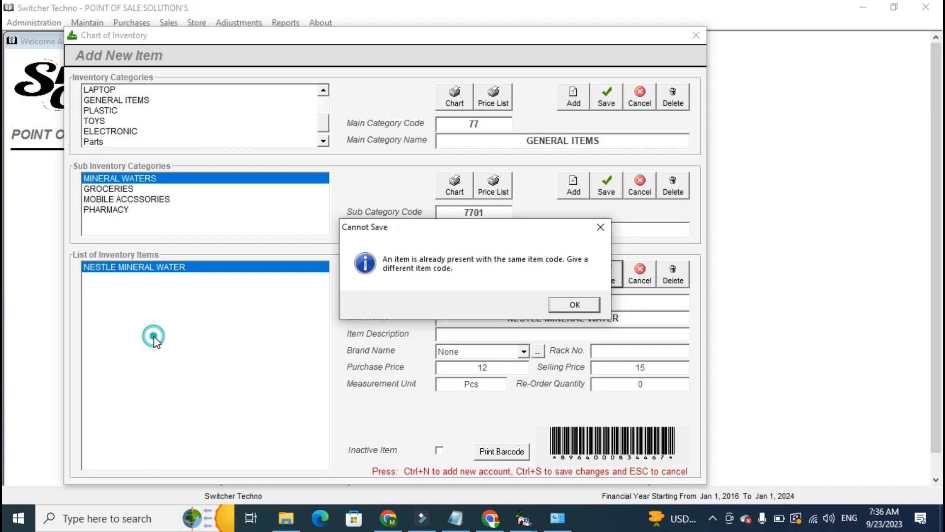
key(Return)
Preview the barcode printout of NESTLE MINERAL WATER and check the number of copies setting, closing it without printing.
click(517, 452)
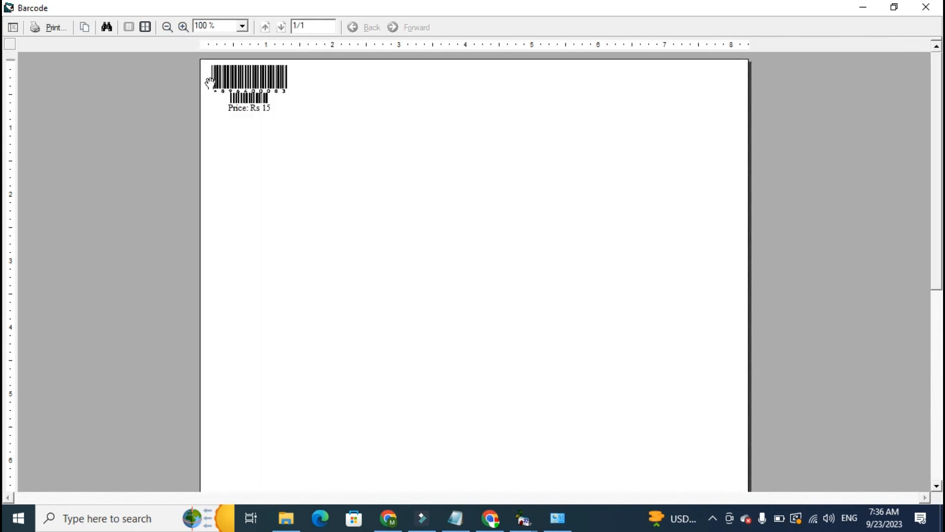
click(55, 27)
double_click(273, 218)
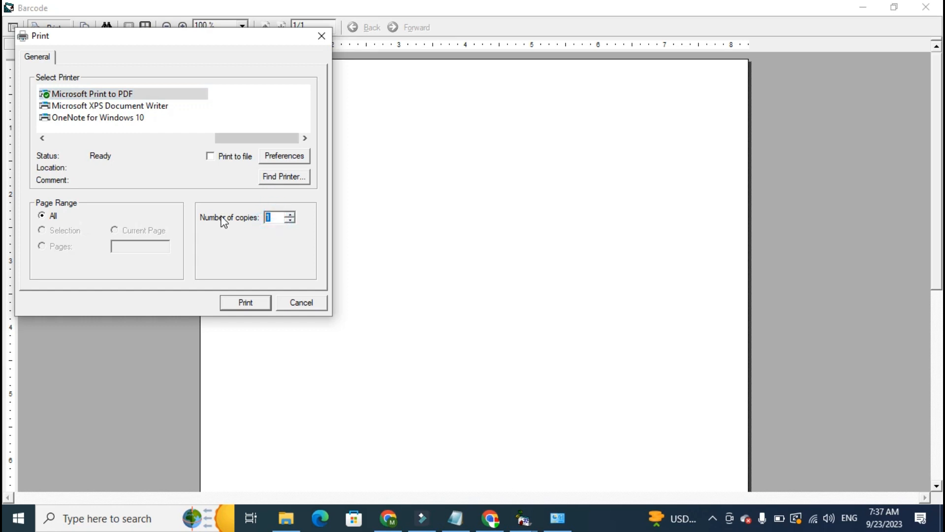
click(295, 301)
click(926, 7)
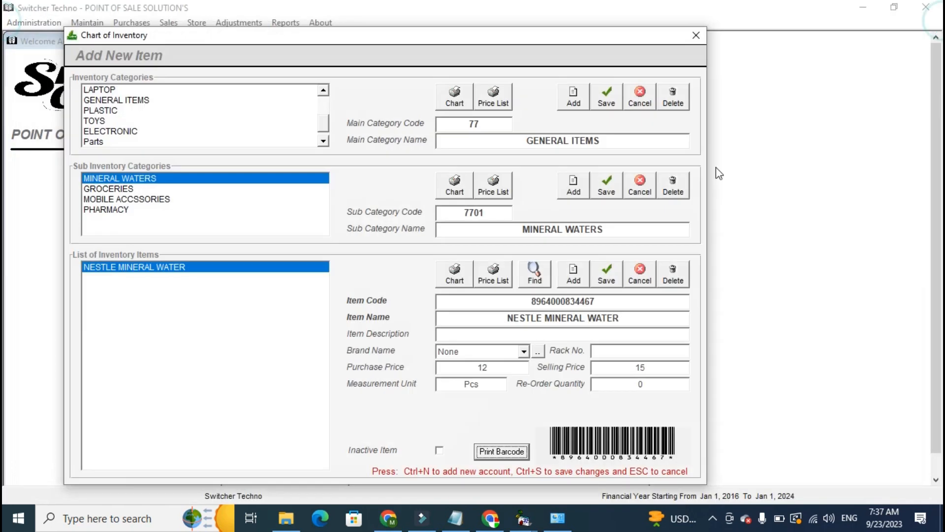
Look through the items in each GENERAL ITEMS sub category and close the Chart of Inventory.
click(121, 191)
click(121, 199)
click(120, 211)
click(122, 189)
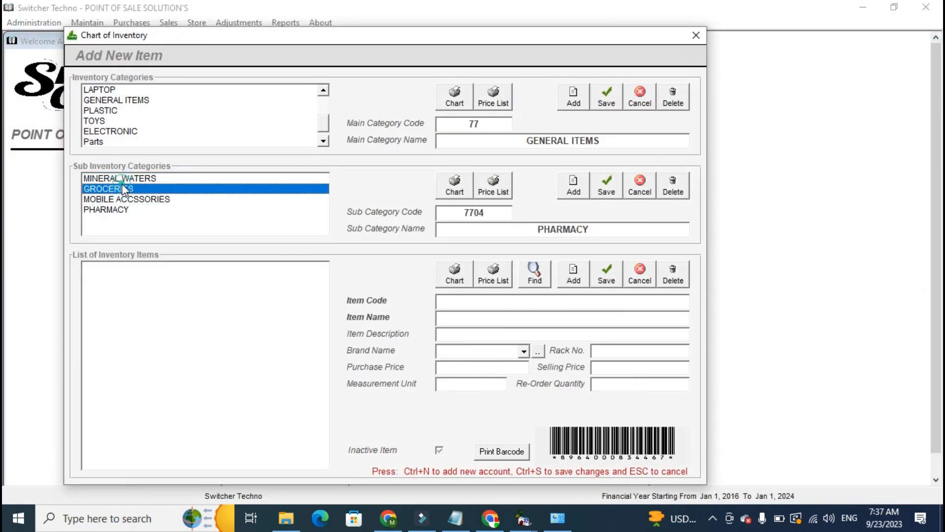
click(124, 178)
click(124, 309)
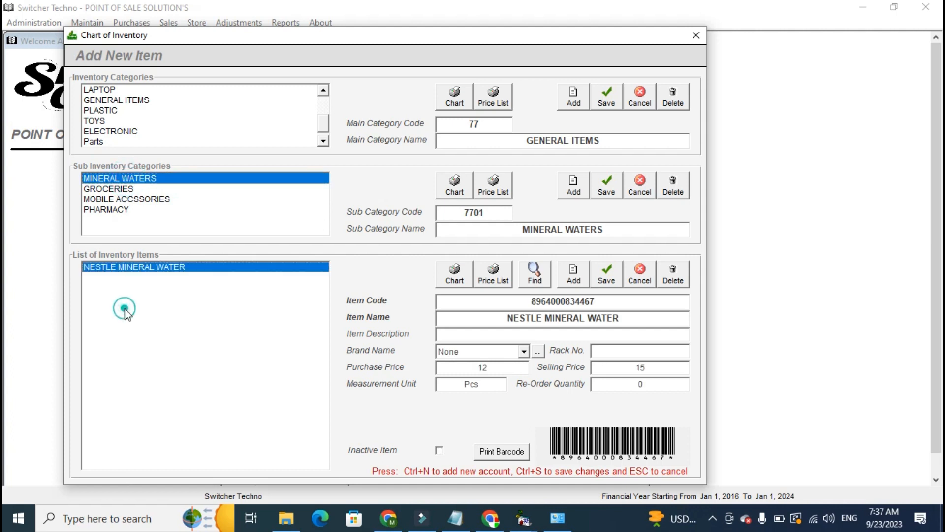
click(695, 35)
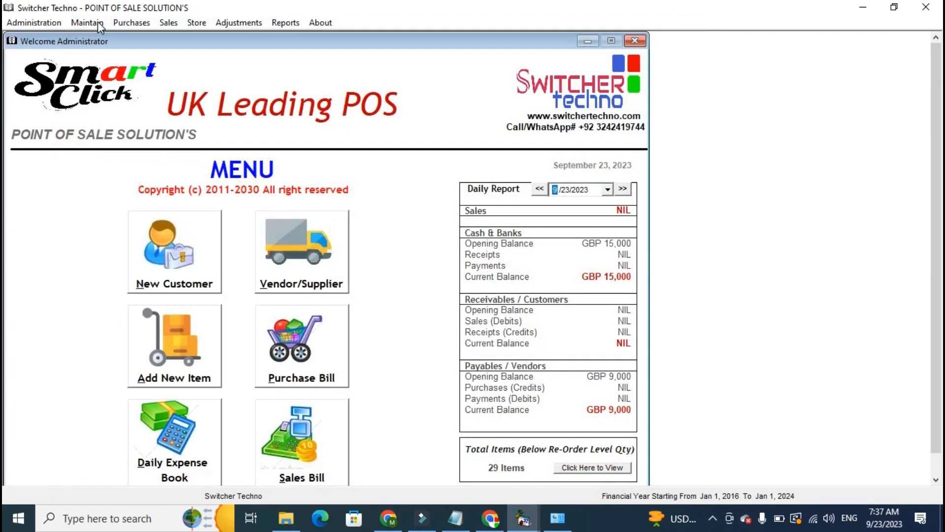
click(88, 22)
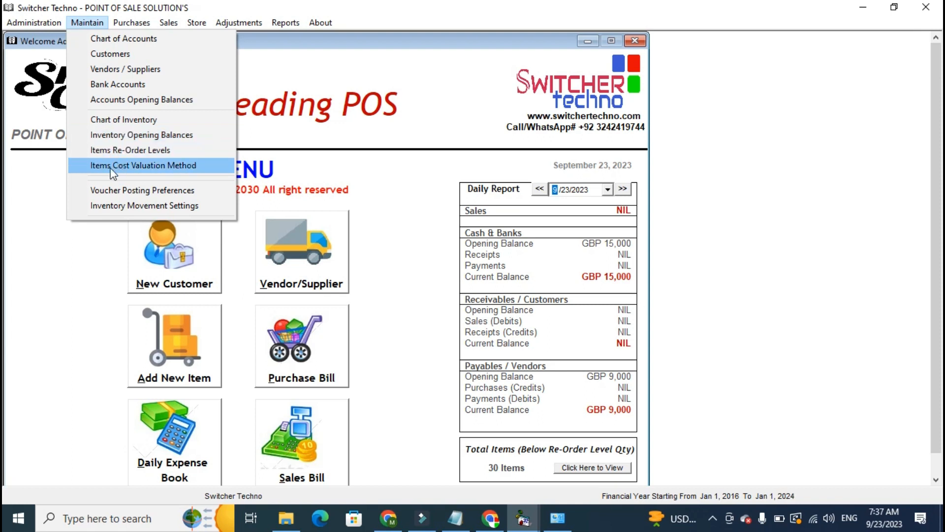
click(83, 300)
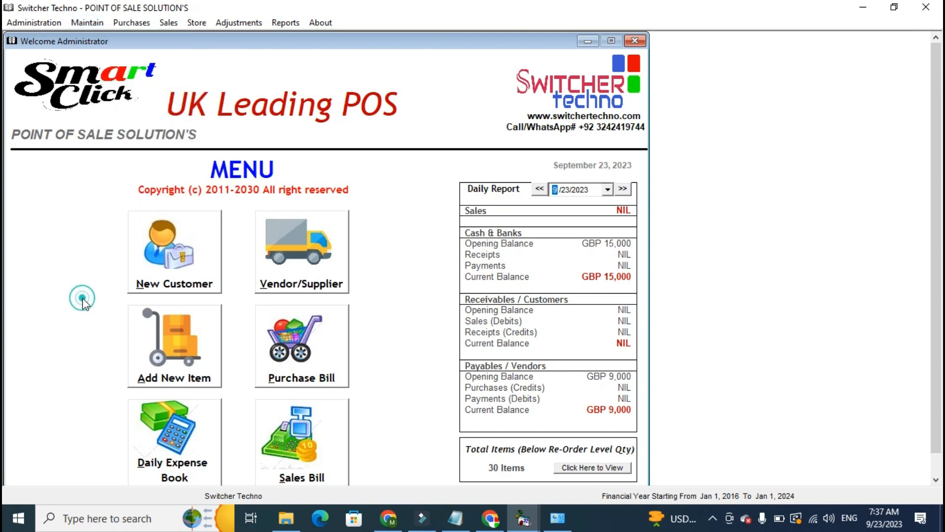
Open a Purchase (Sales Tax) bill and choose Naveed Enterprises as the vendor.
click(134, 23)
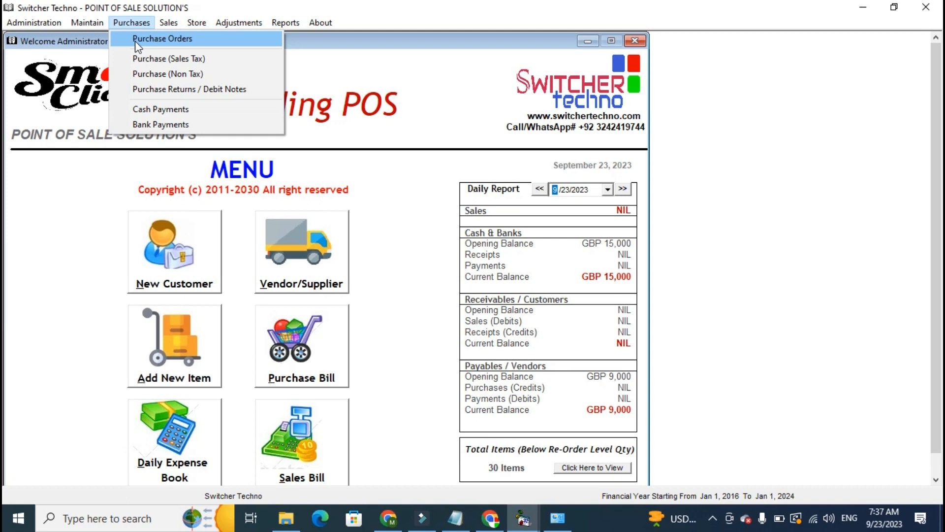
click(163, 59)
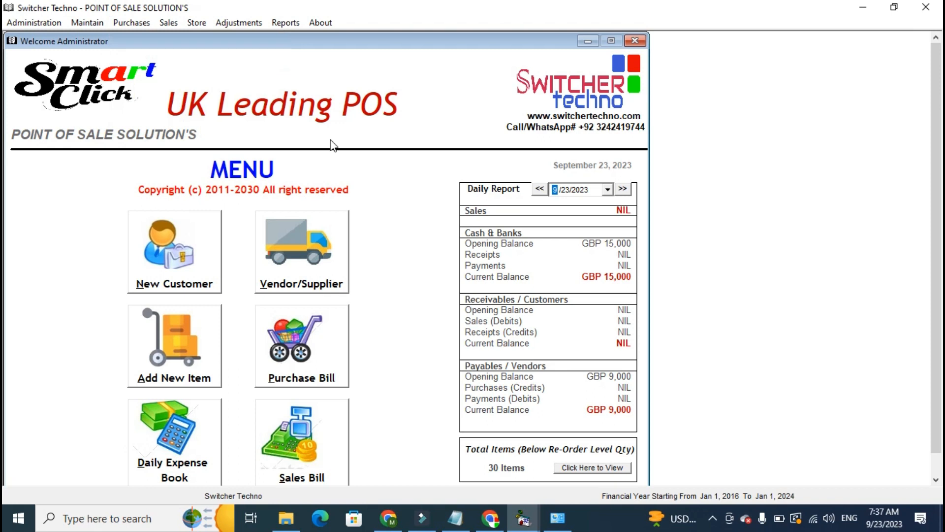
click(458, 115)
text(S)
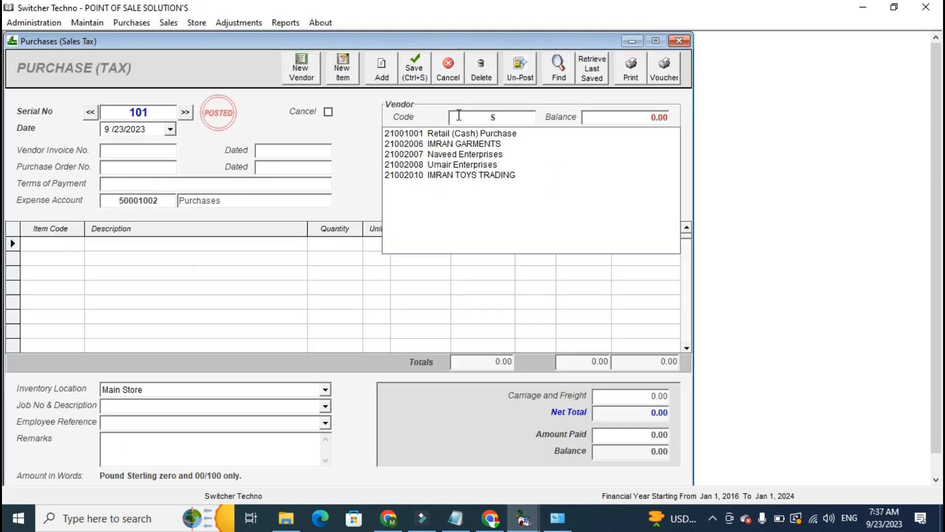
key(Down)
key(Down)
key(Return)
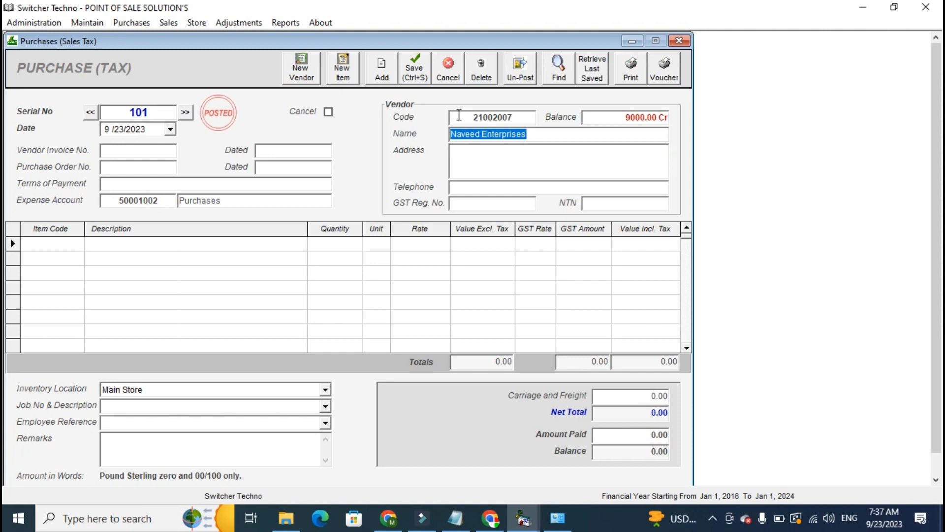
click(611, 122)
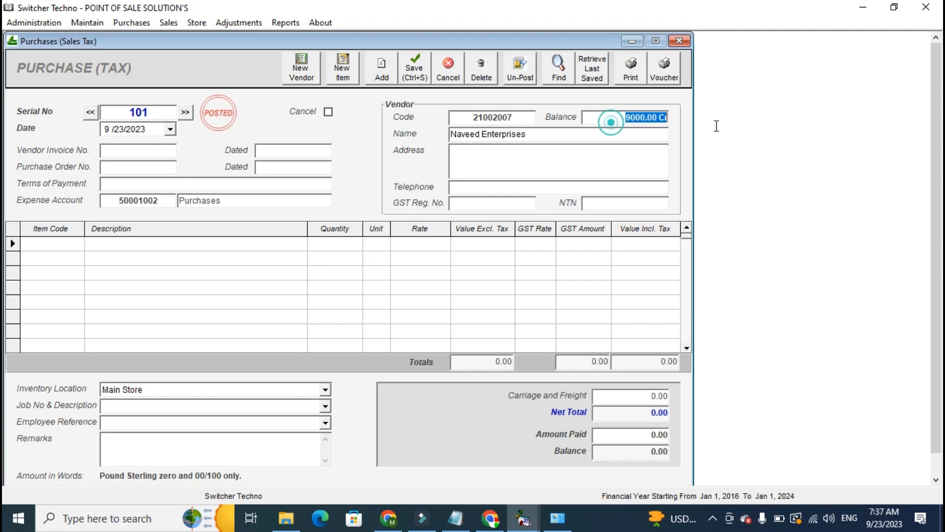
double_click(615, 119)
Enter 9494 as the vendor invoice number on the purchase bill.
click(153, 154)
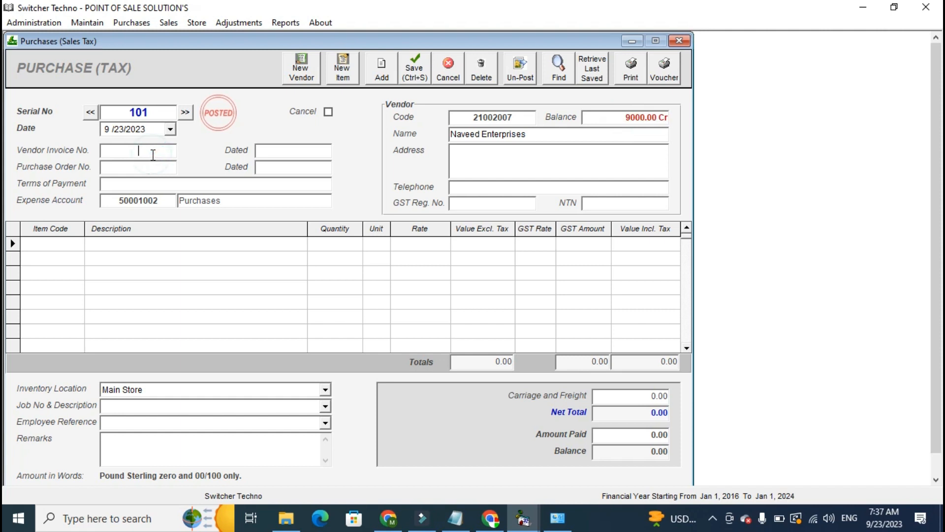
text(9494)
key(Tab)
key(Tab)
key(Tab)
key(Tab)
Add NESTLE MINERAL WATER as the first purchase line with a quantity of 30.
text(s)
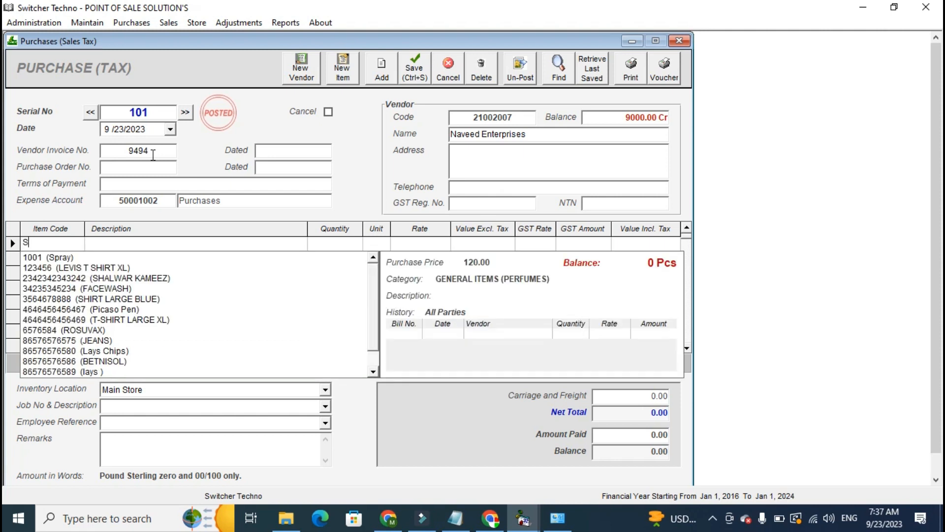
key(BackSpace)
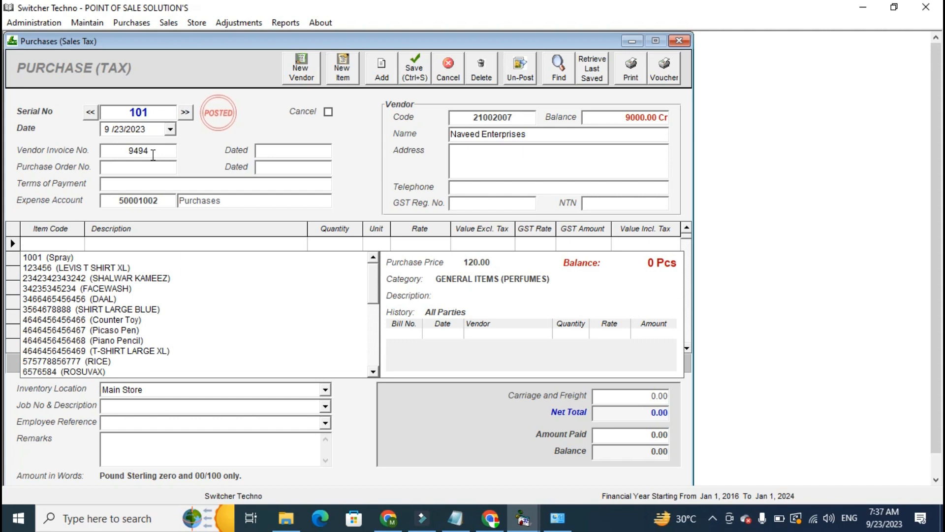
text(NE)
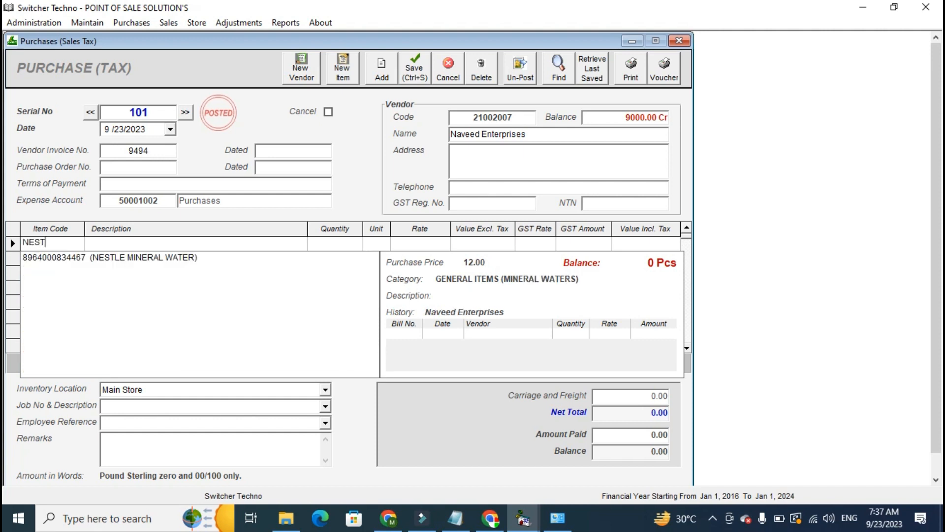
text(ST)
key(Down)
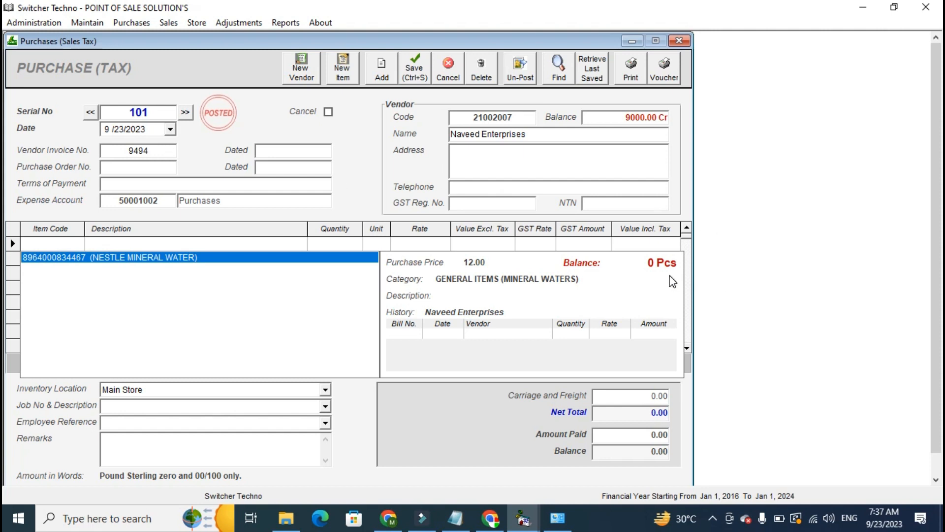
key(Return)
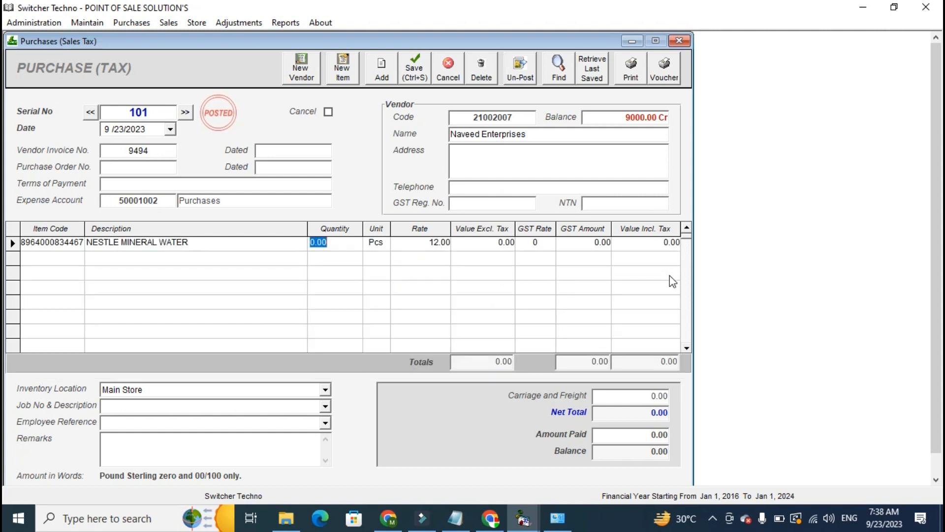
text(30)
key(Return)
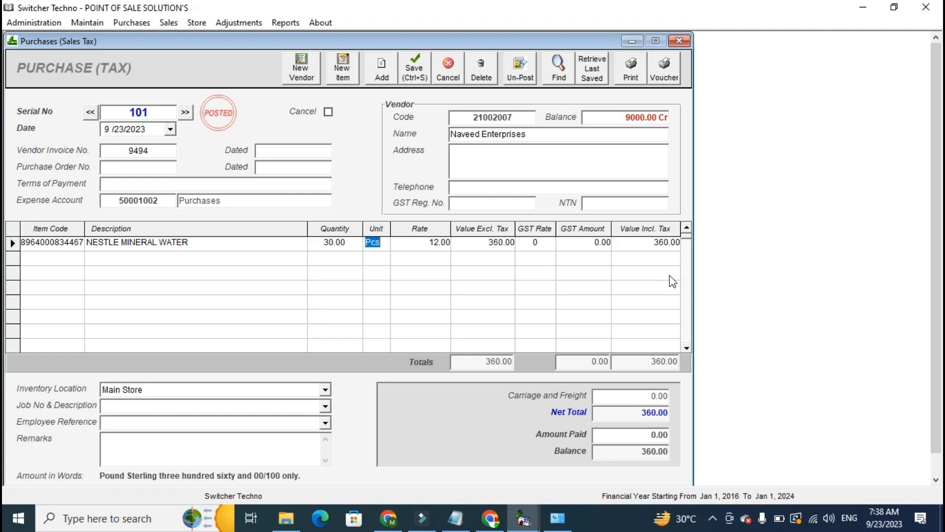
Keep the line's unit and rate, and set its GST rate to 15.
key(Return)
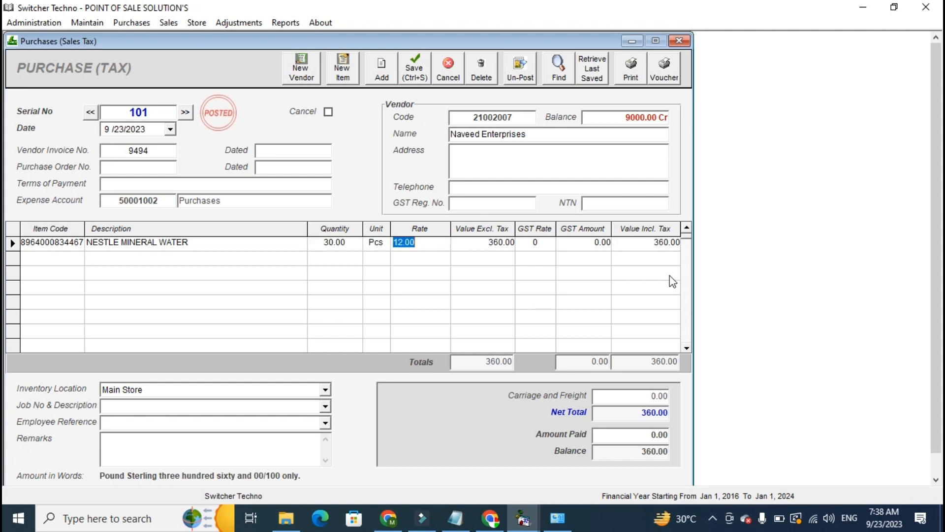
key(Return)
key(Return)
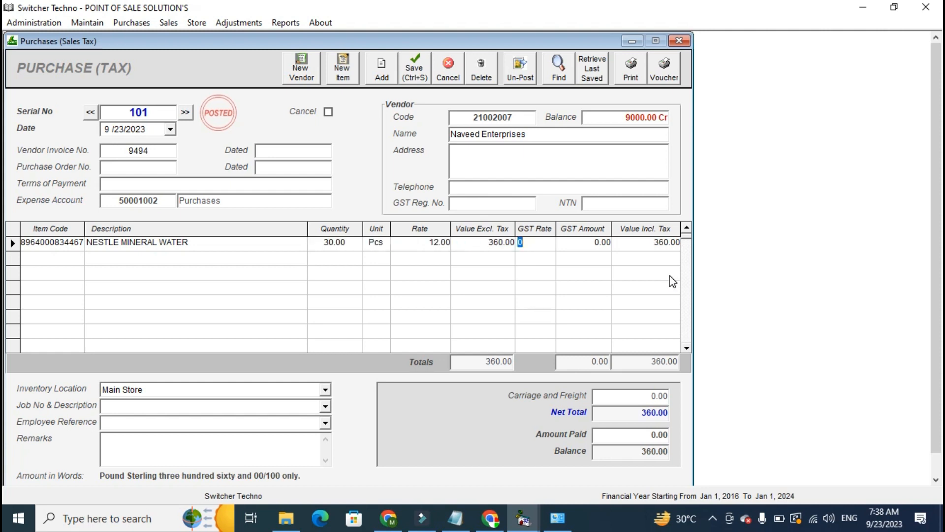
text(15)
key(Return)
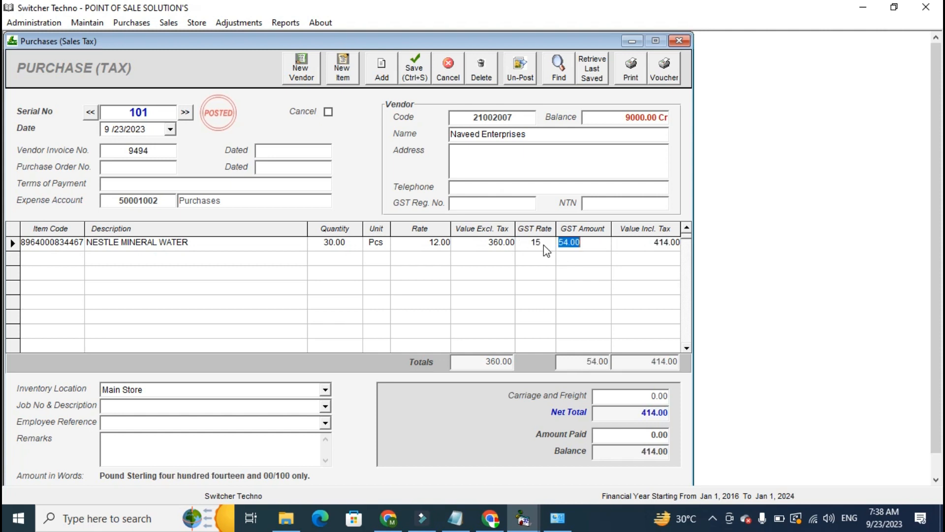
key(Return)
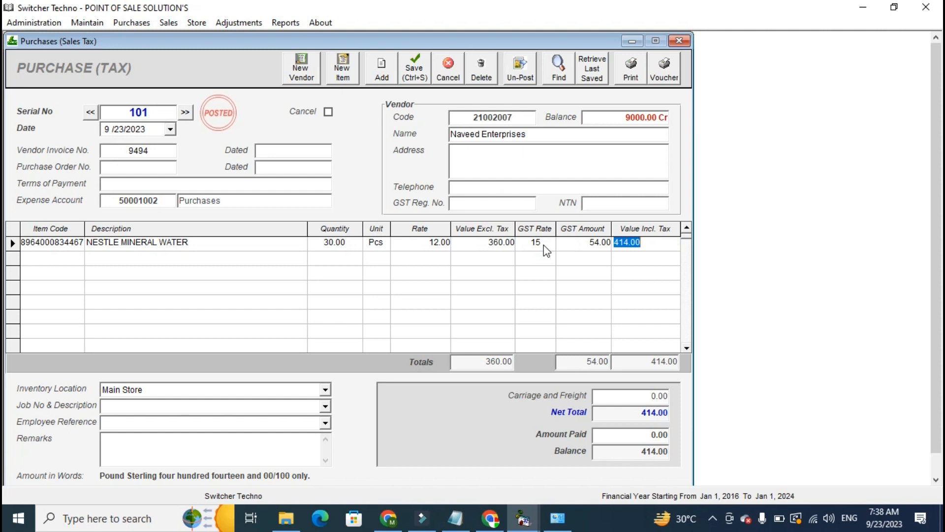
Keep Main Store as the inventory location and set the amount paid to 200.
click(326, 390)
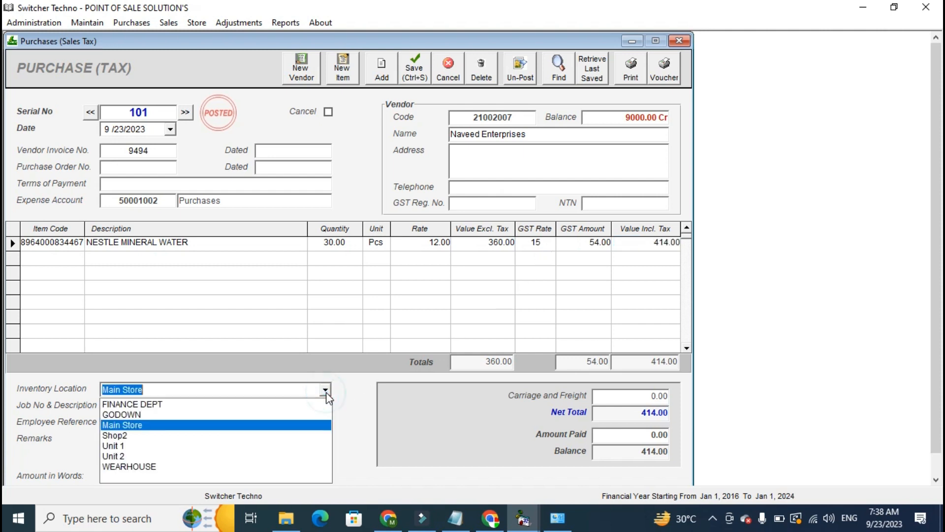
click(316, 427)
click(318, 426)
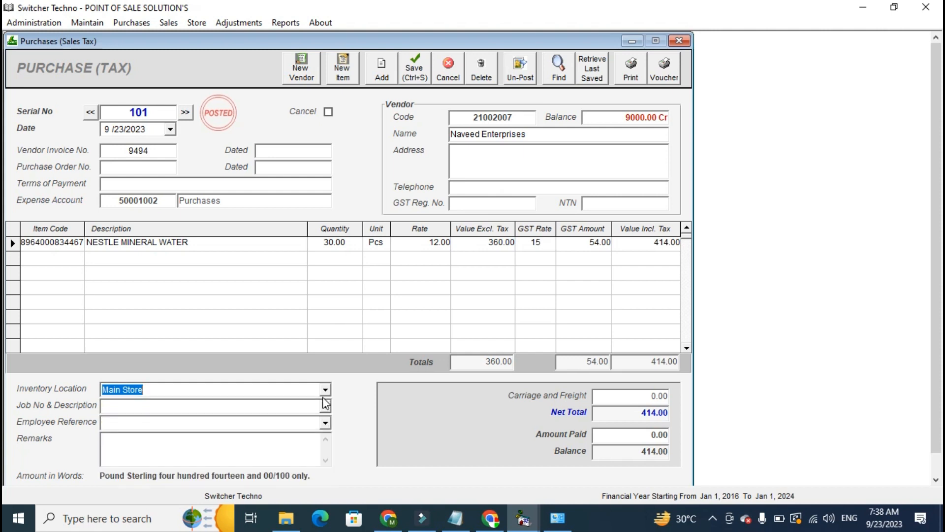
click(630, 416)
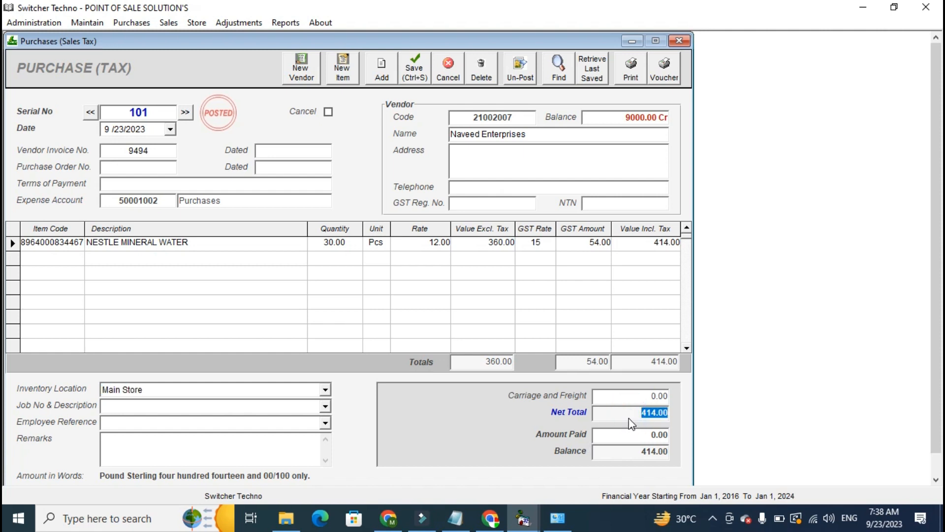
click(630, 432)
click(630, 432)
double_click(630, 432)
text(200)
Check the vendor and remaining balance on the bill and open its printable purchase invoice.
click(511, 134)
drag(620, 449, 655, 453)
click(621, 64)
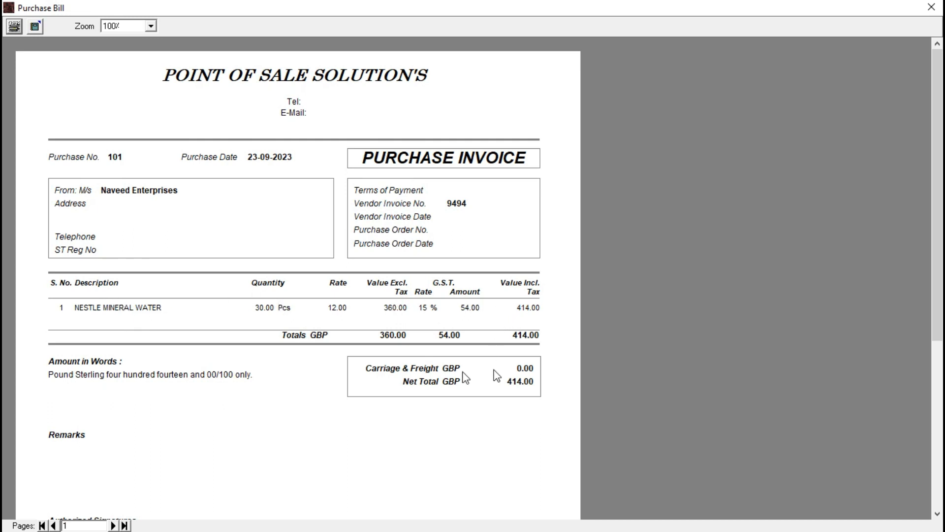
Review the print options for the purchase invoice without printing, and close its preview and the non-tax purchases form.
click(18, 28)
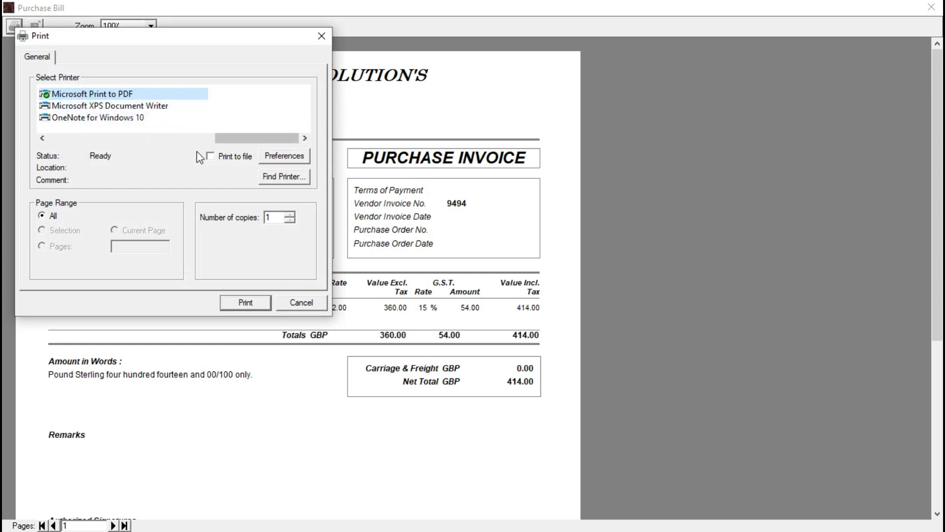
click(295, 302)
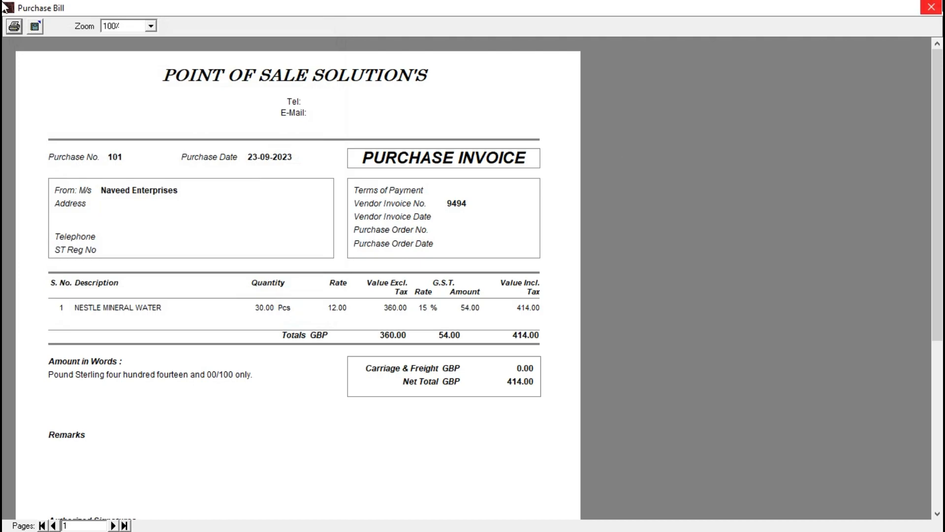
click(931, 7)
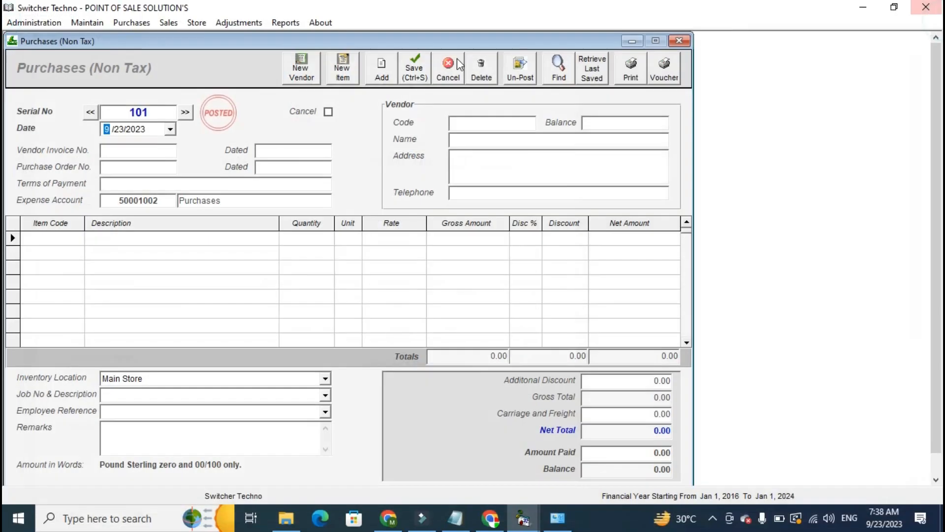
click(679, 41)
Display the Inventory Balances report for all items and examine quantity in, quantity out, closing balance and total inventory value.
click(284, 23)
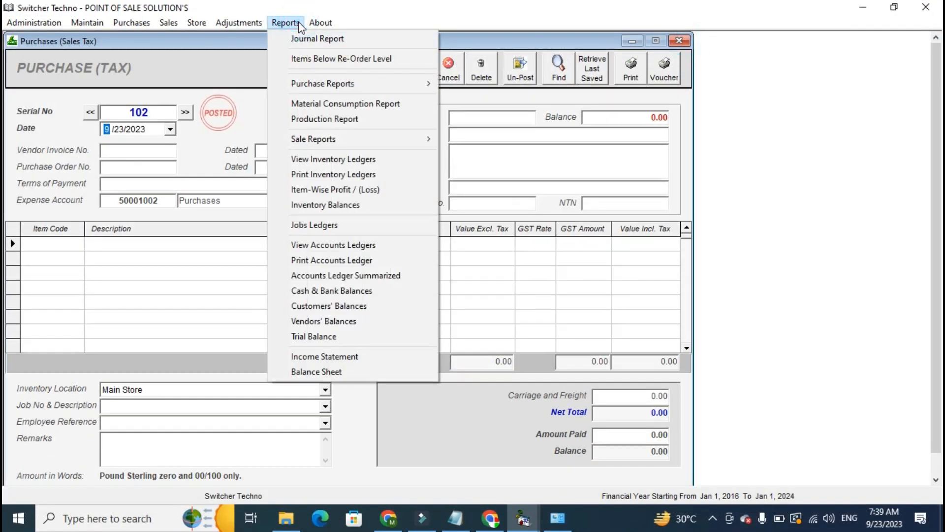
click(310, 204)
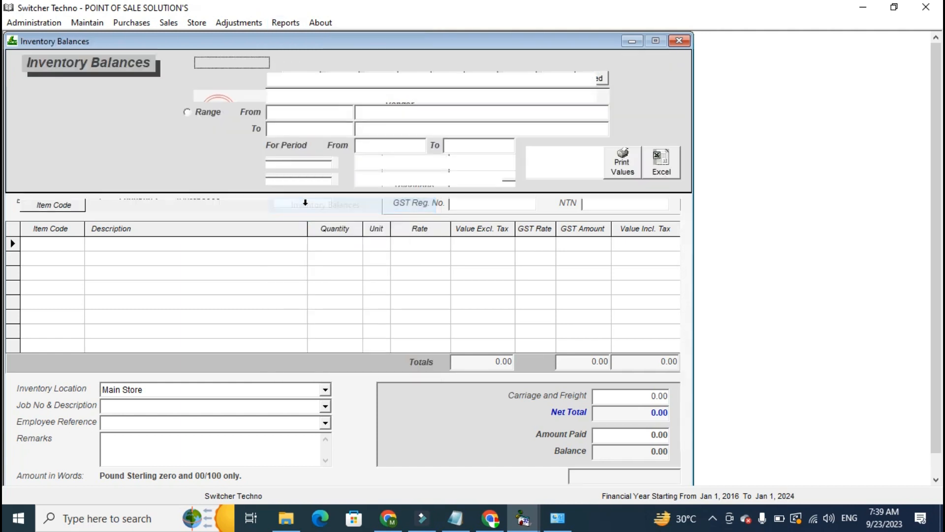
click(542, 167)
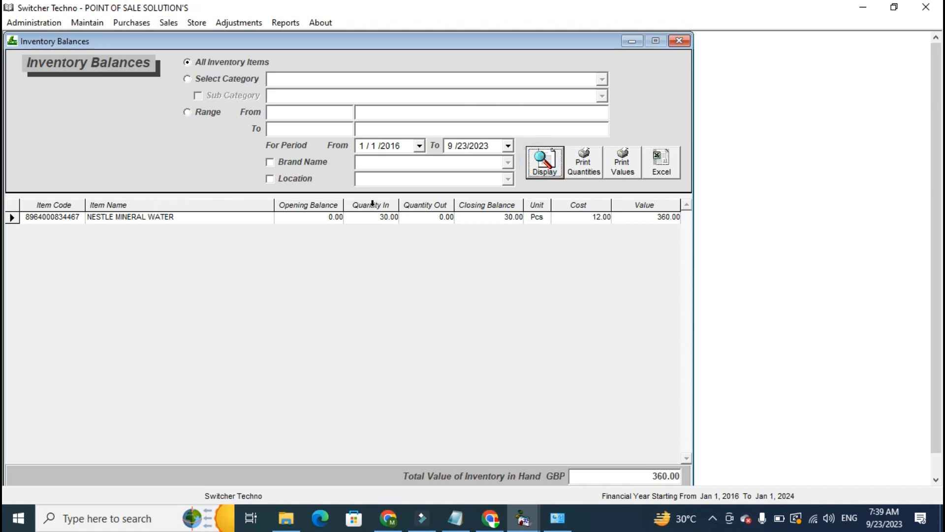
click(391, 206)
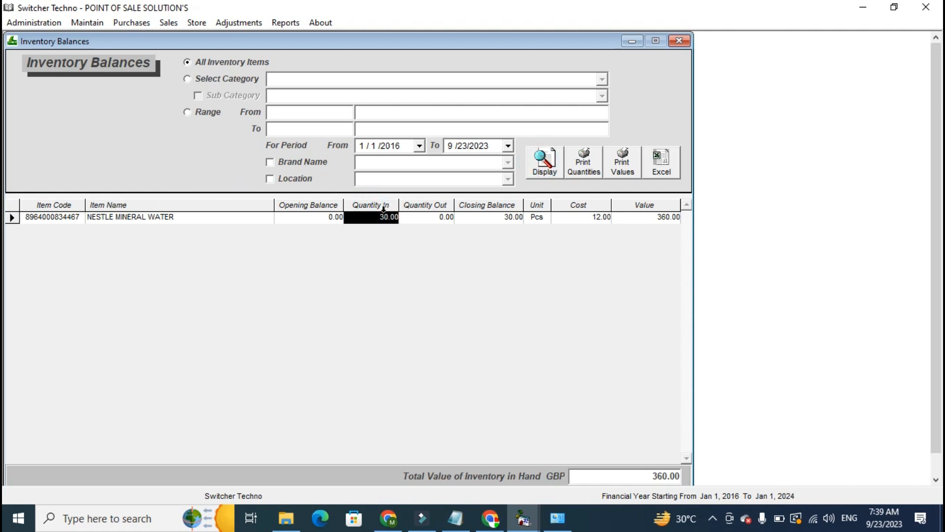
click(419, 205)
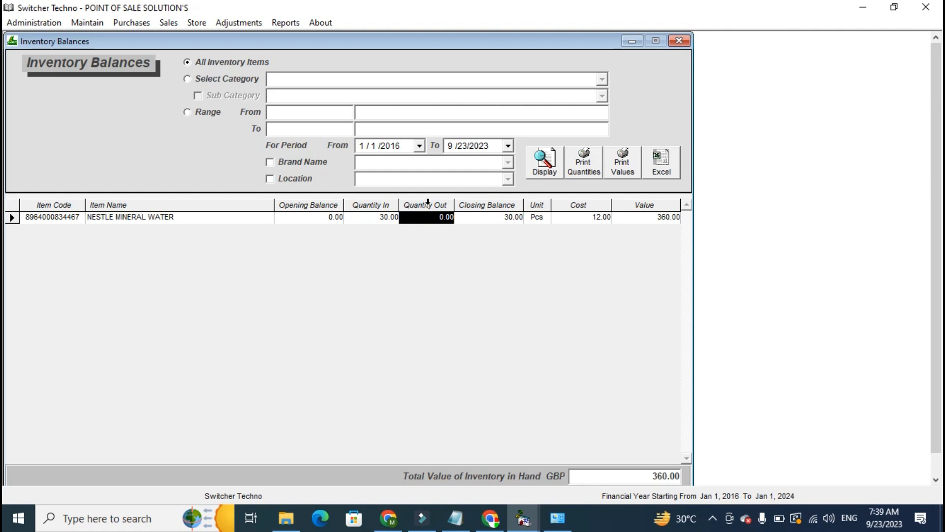
click(468, 205)
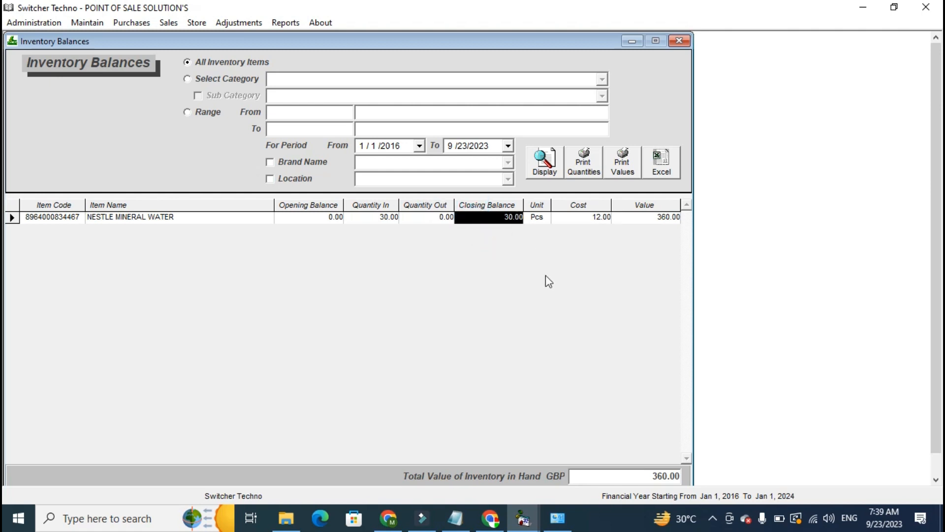
drag(601, 476, 684, 493)
Try limiting the inventory balances to the GENERAL ITEMS category and enable the Sub Category filter.
click(241, 63)
click(236, 77)
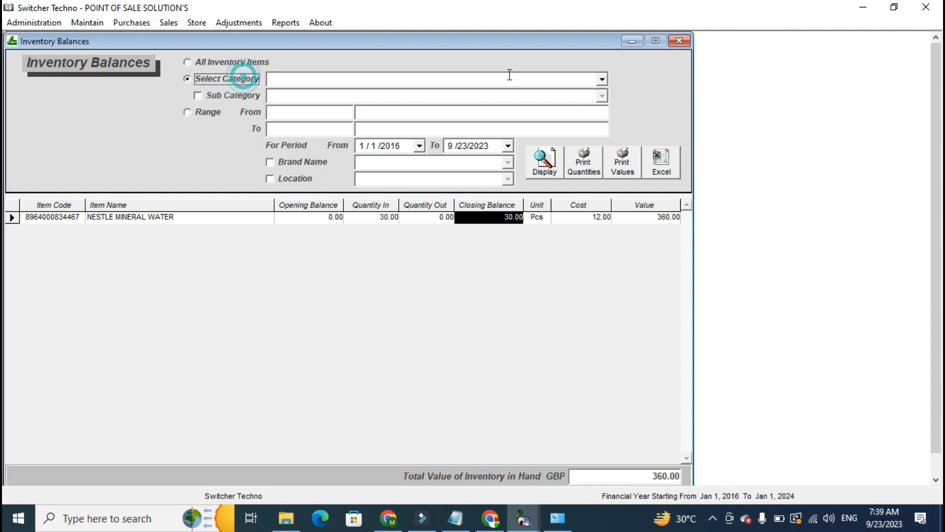
click(602, 79)
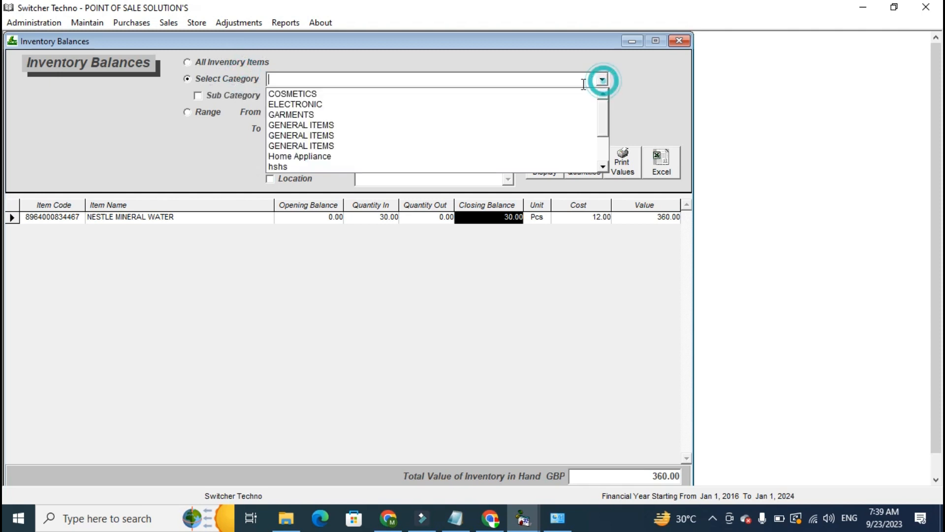
click(566, 126)
click(246, 96)
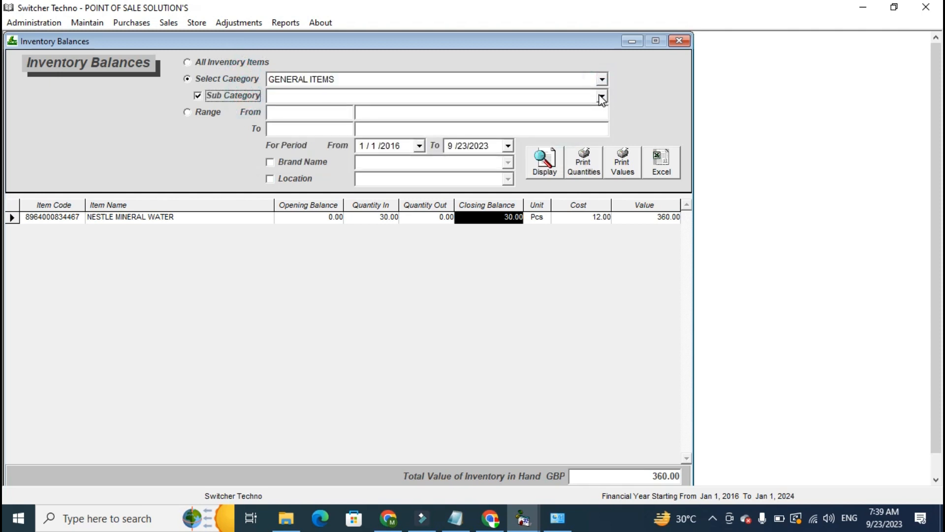
click(602, 96)
Try the Location filter and look at the calendar for the period's start date, leaving the location filter off.
click(204, 146)
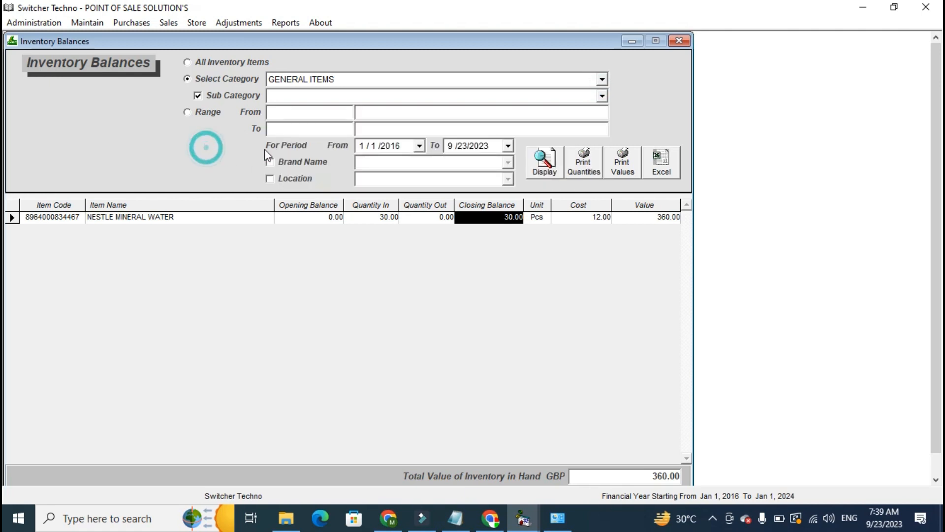
click(284, 179)
click(419, 145)
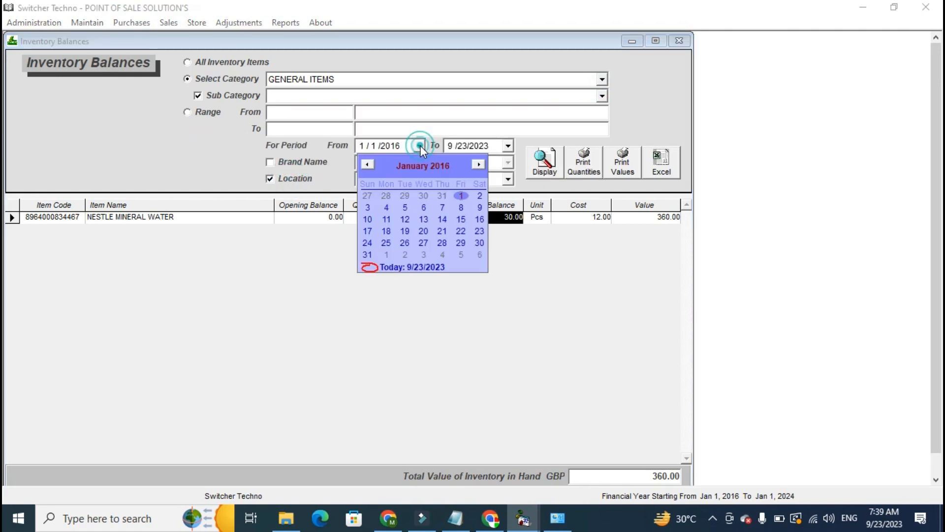
click(273, 179)
click(273, 178)
Display the balances for All Inventory Items again, try the Excel and Print Values outputs, and close the report.
click(221, 62)
click(545, 163)
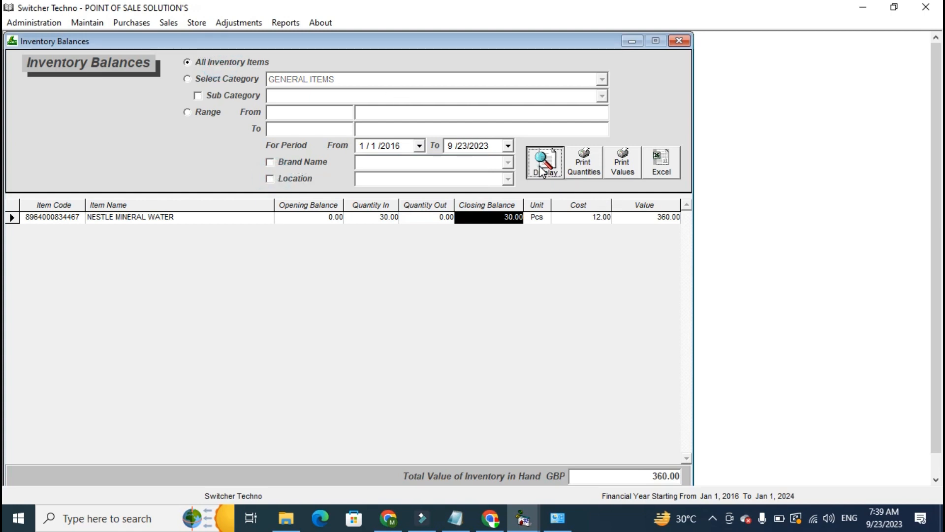
click(664, 176)
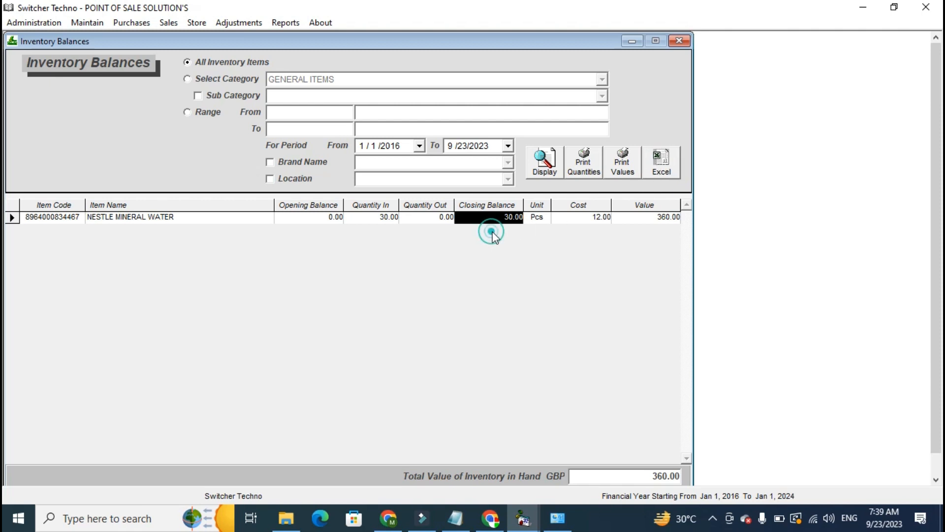
click(622, 165)
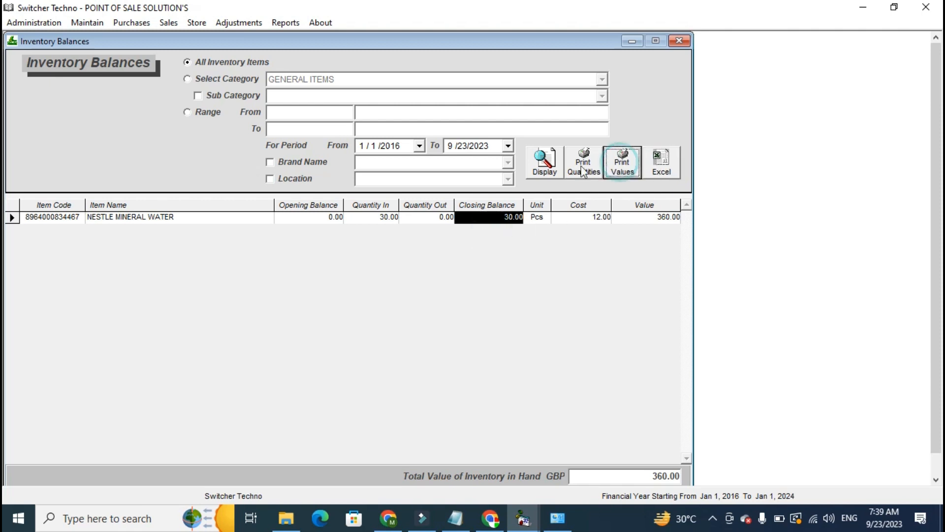
click(680, 42)
Open the accounts ledgers and display the ledger of the vendor Naveed Enterprises.
click(285, 23)
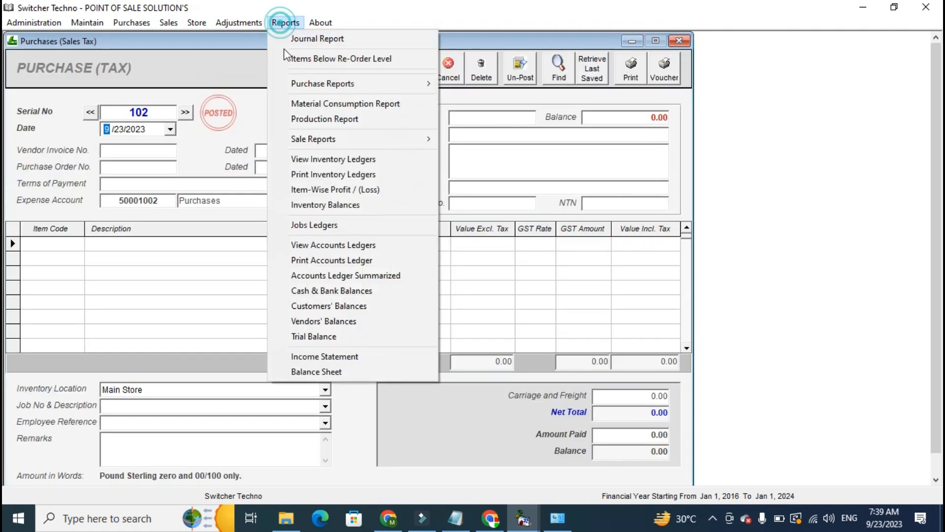
click(320, 250)
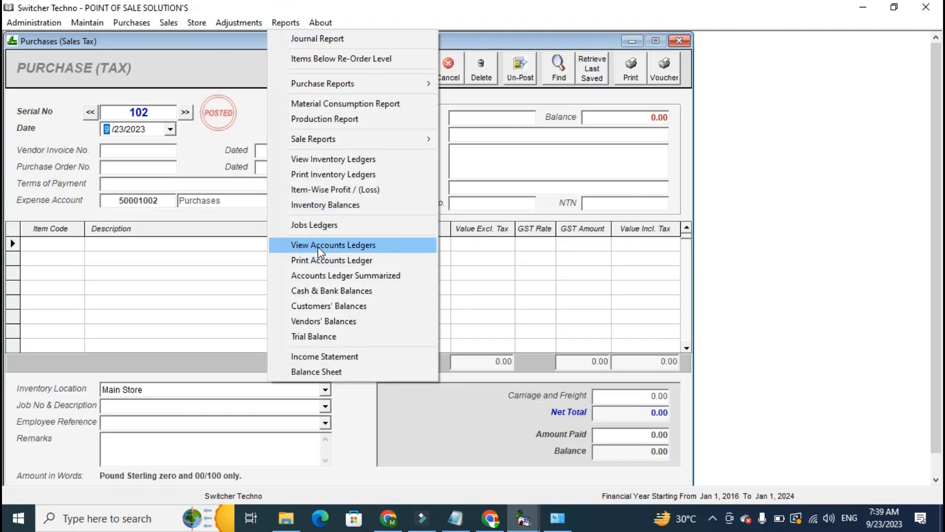
text(NAV)
key(Down)
key(Return)
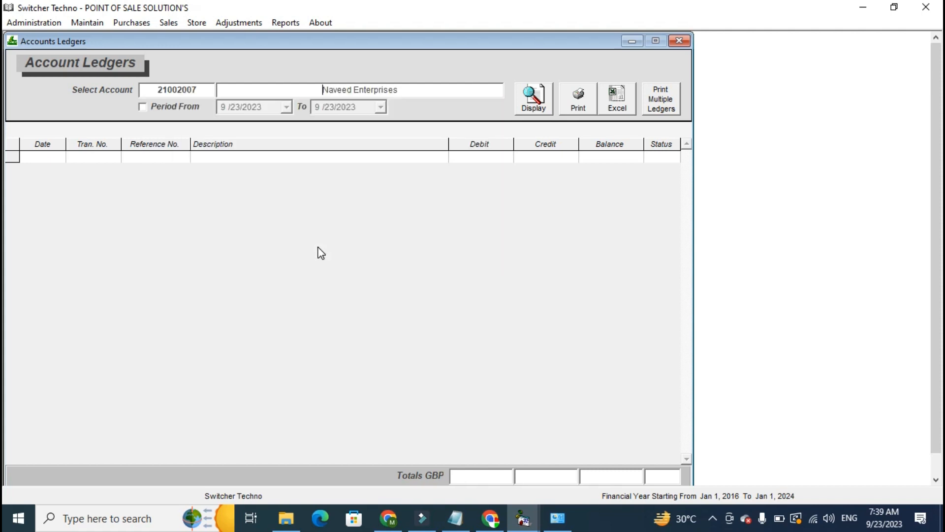
click(521, 106)
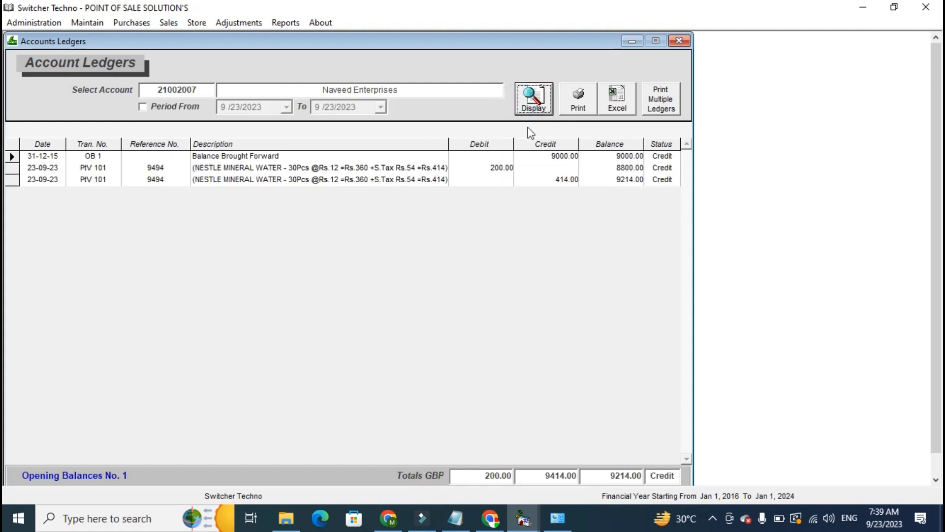
Examine the vendor ledger's opening balance, the purchase credit, the payment debit and the remaining balance.
click(561, 158)
click(548, 208)
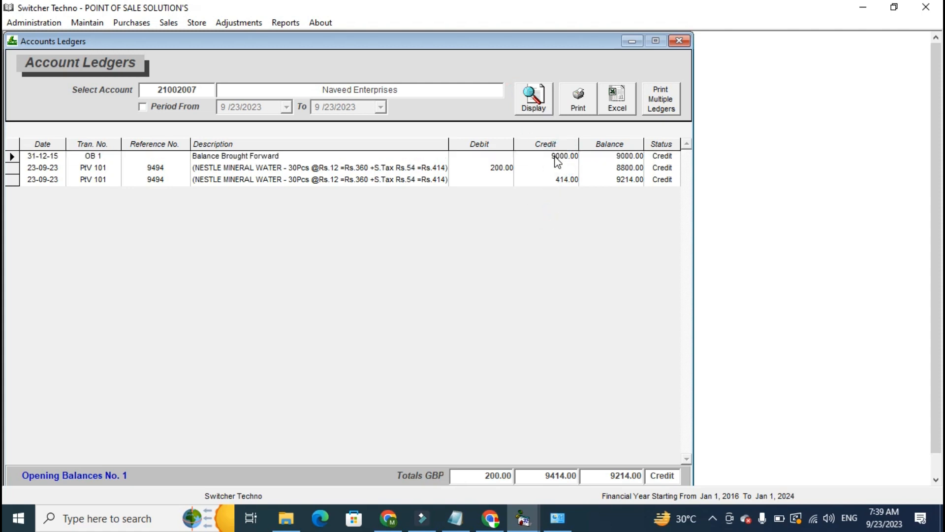
click(564, 180)
click(566, 193)
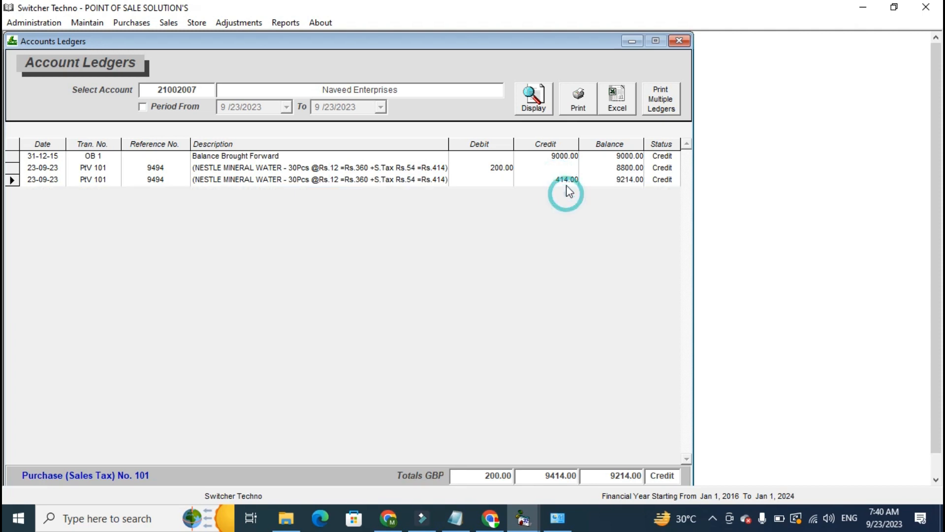
click(502, 169)
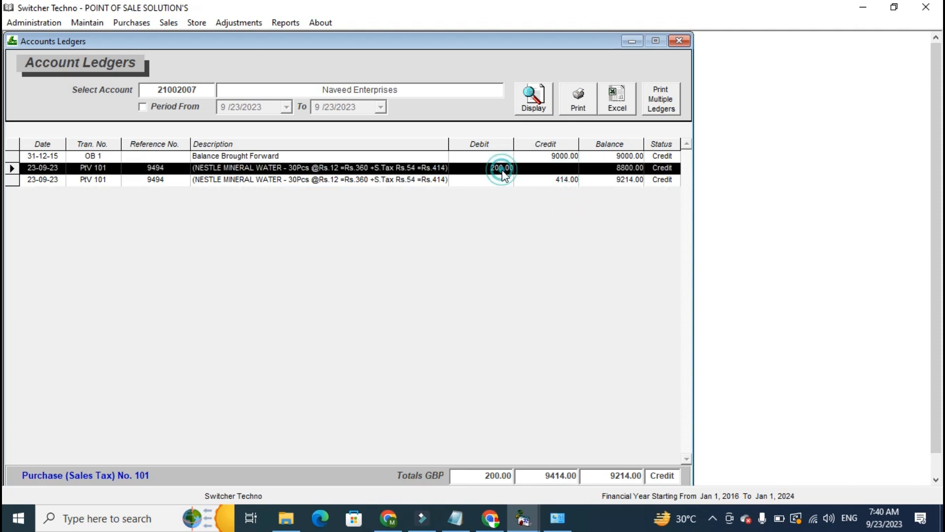
click(583, 214)
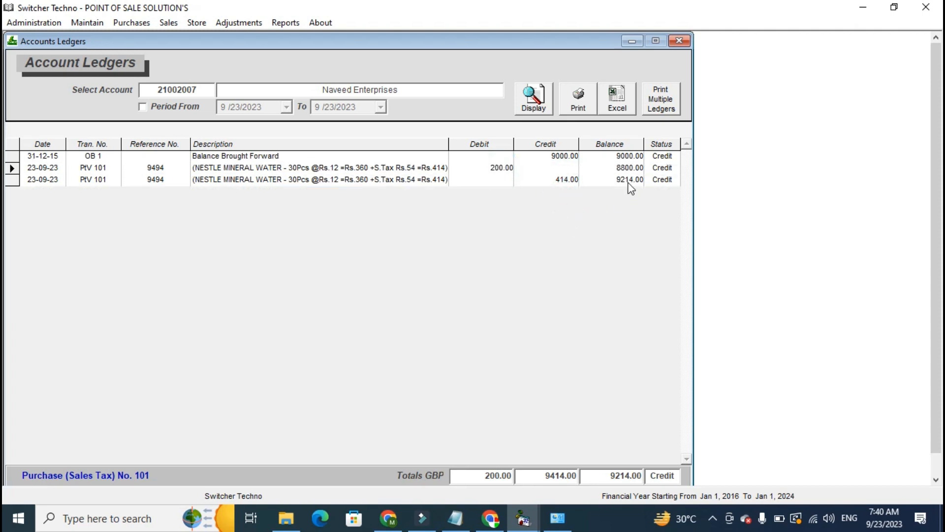
Open the printable vendor ledger, review its print options without printing, and close the preview.
click(590, 94)
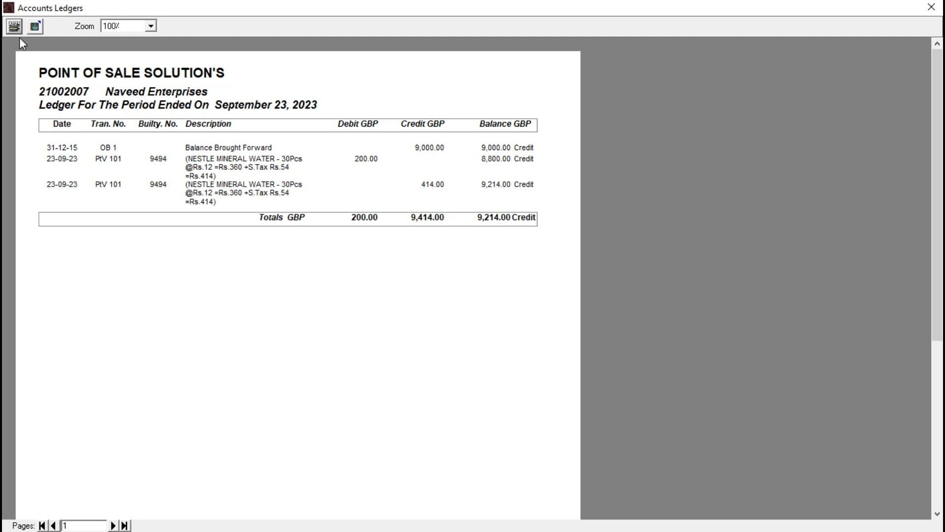
click(13, 26)
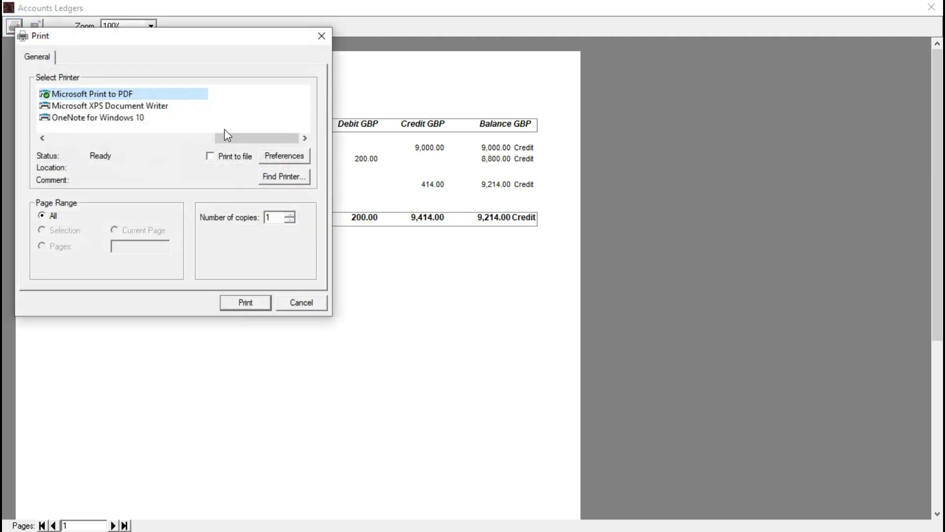
click(295, 302)
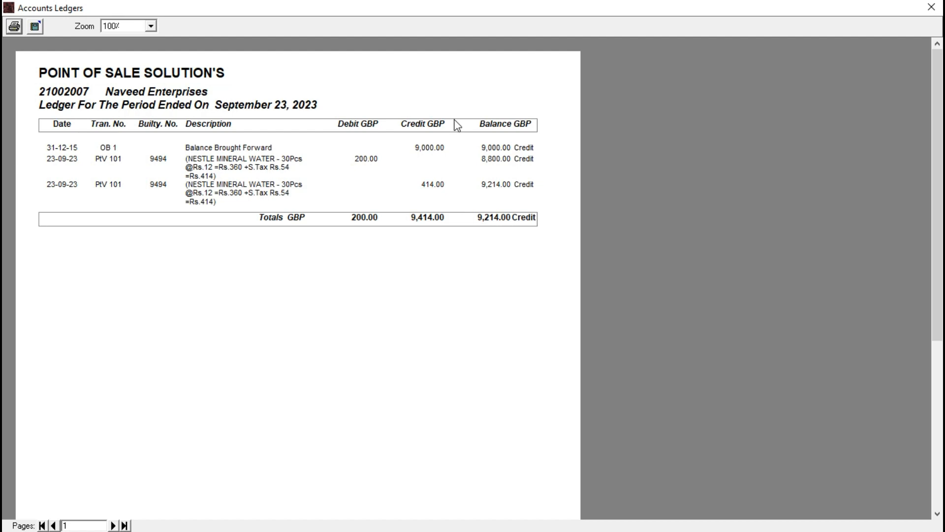
click(932, 7)
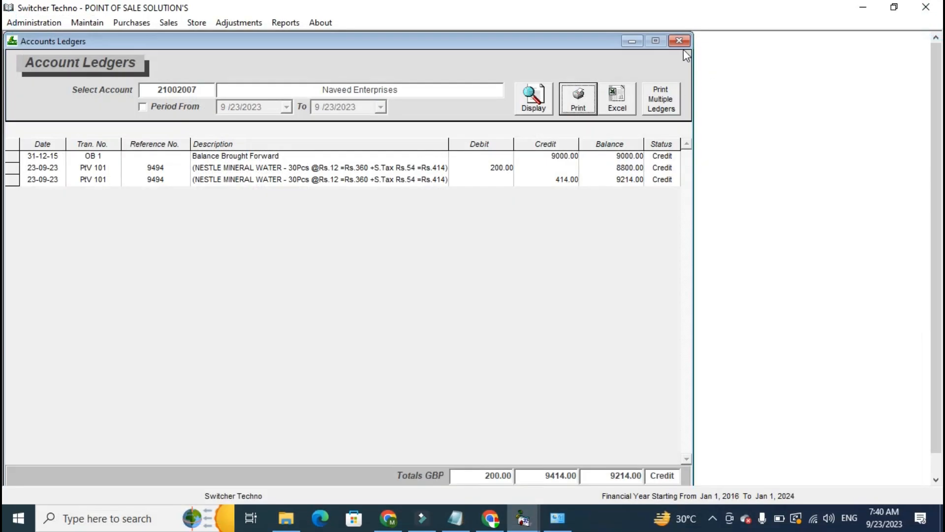
Display the ledger of the Cash in Hand account and try its Print and Excel outputs.
click(207, 92)
text(10)
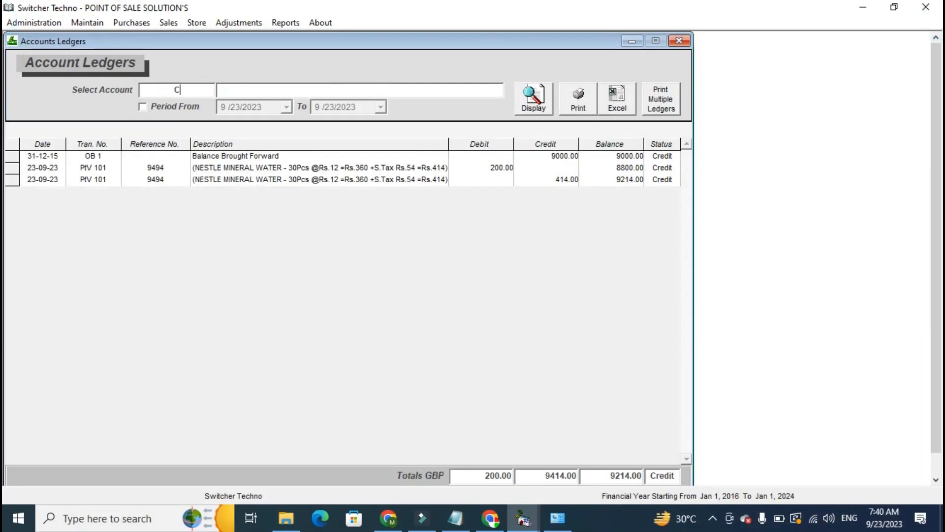
key(Down)
key(Return)
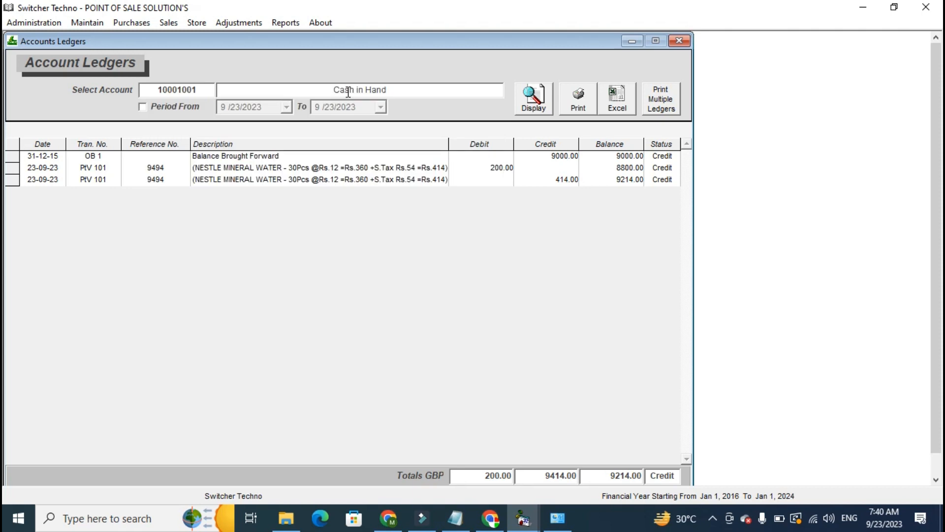
click(517, 95)
click(571, 99)
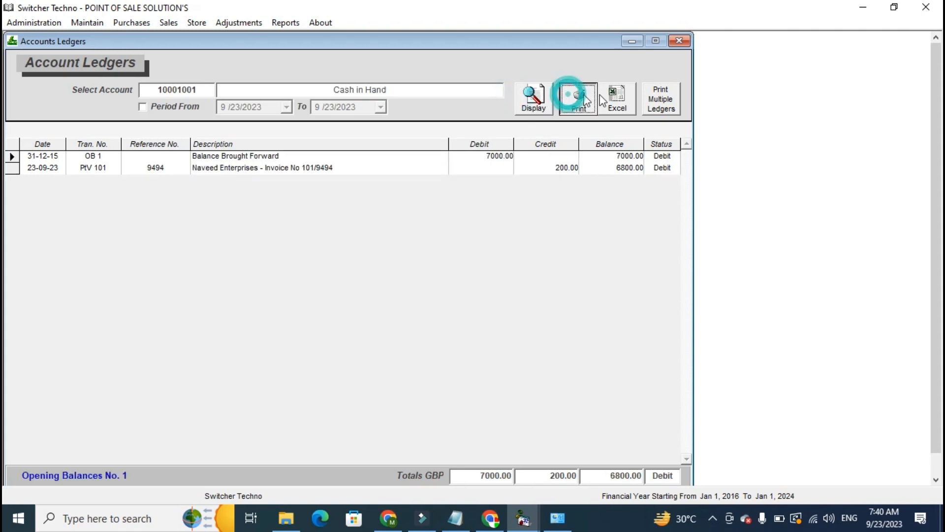
click(631, 93)
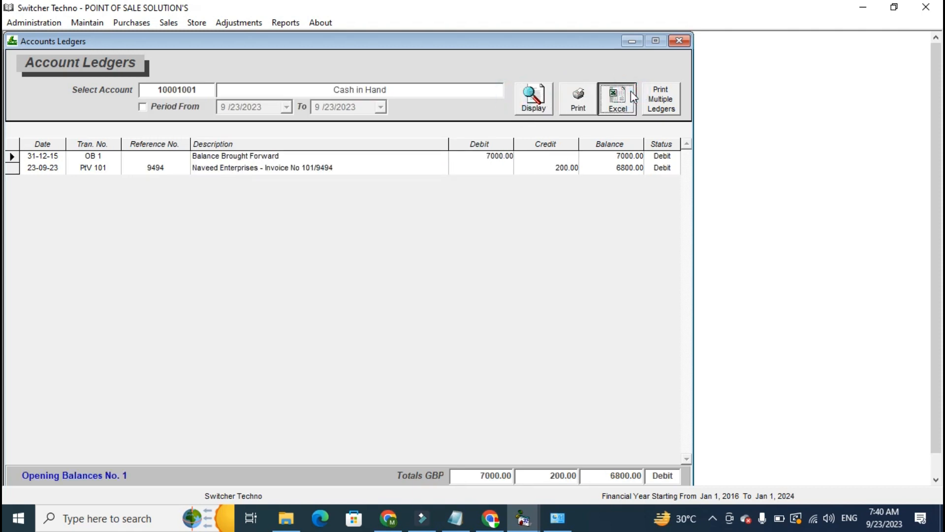
Close the accounts ledger and the taxed purchase form, and open a new sales bill.
click(675, 40)
click(673, 40)
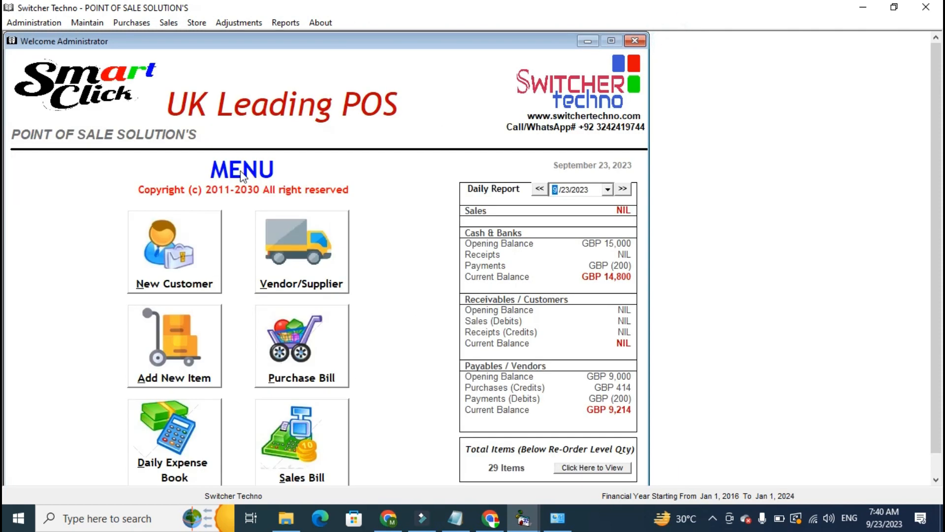
click(301, 439)
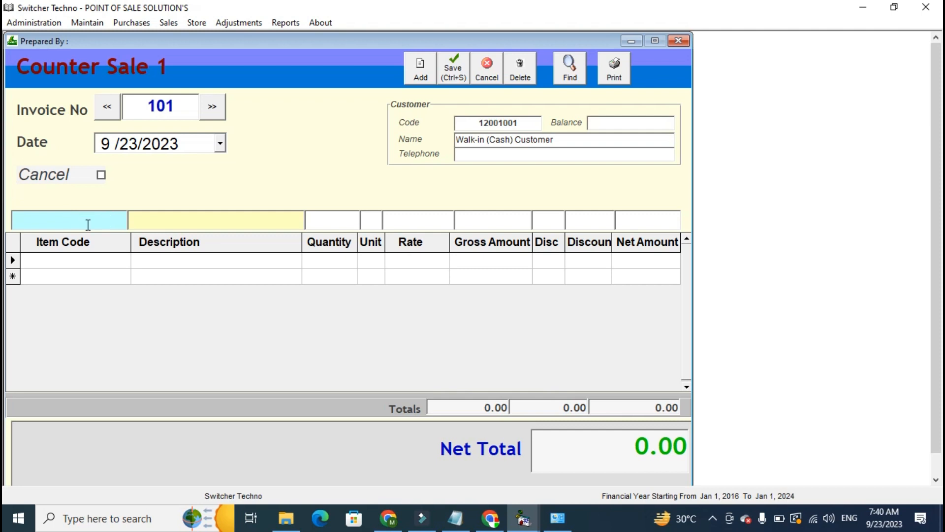
Add NESTLE MINERAL WATER as the item on counter sale invoice 101 by searching the item list for NES.
click(76, 260)
text(N)
key(BackSpace)
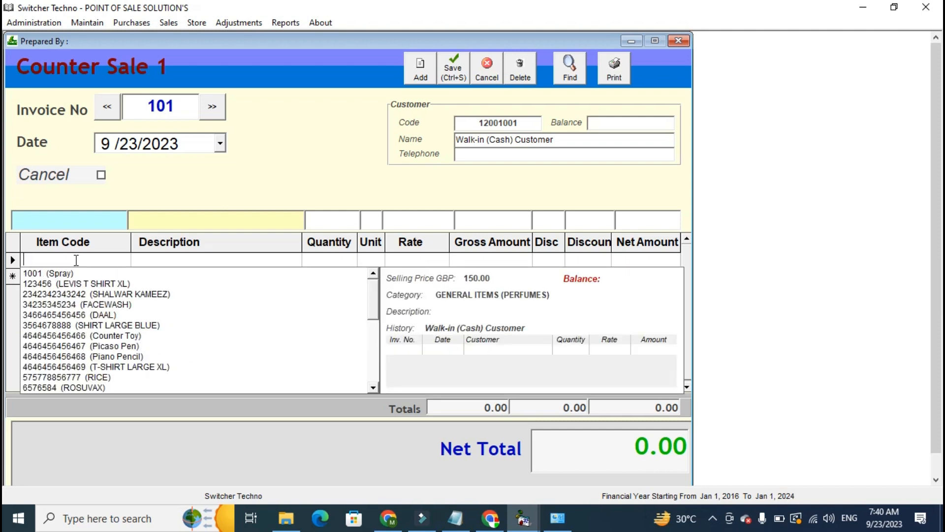
text(NES)
key(Down)
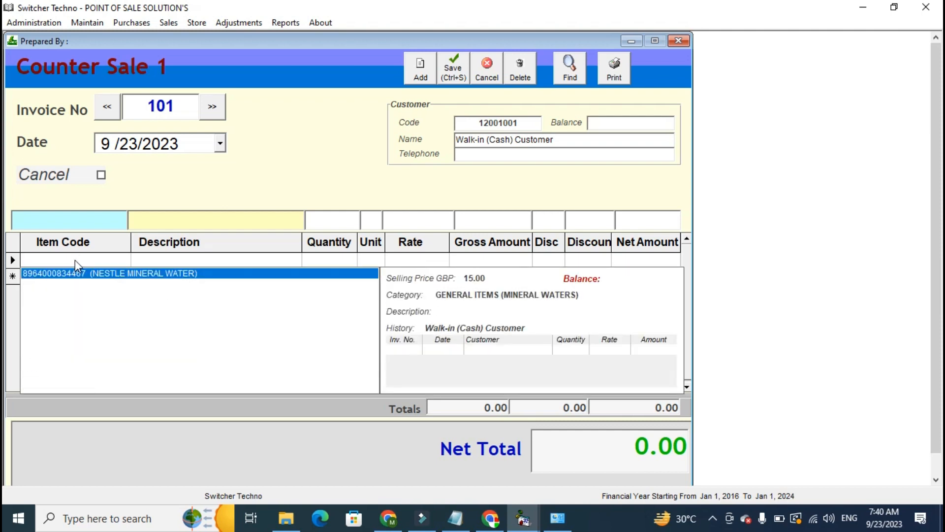
key(Return)
Set the mineral water quantity to 2 and keep the default rate and gross amount.
key(Return)
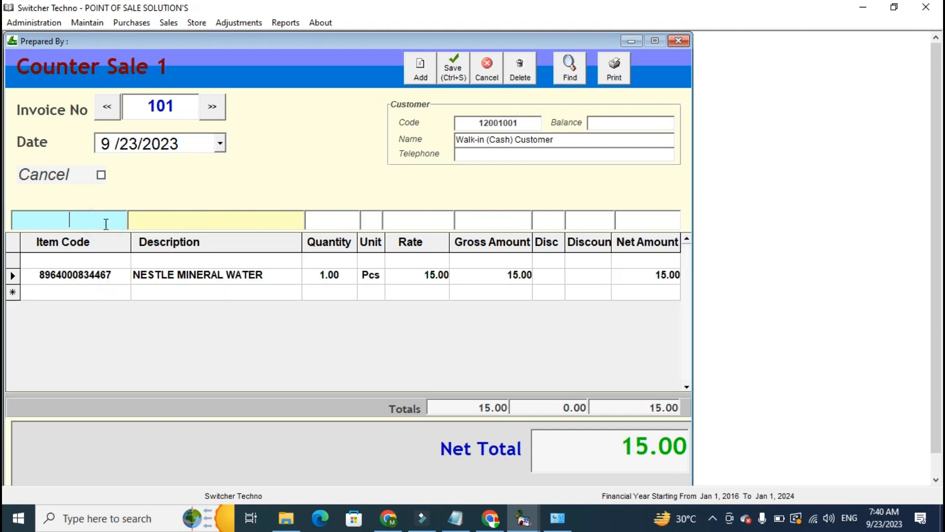
click(315, 275)
text(2)
key(Return)
key(Tab)
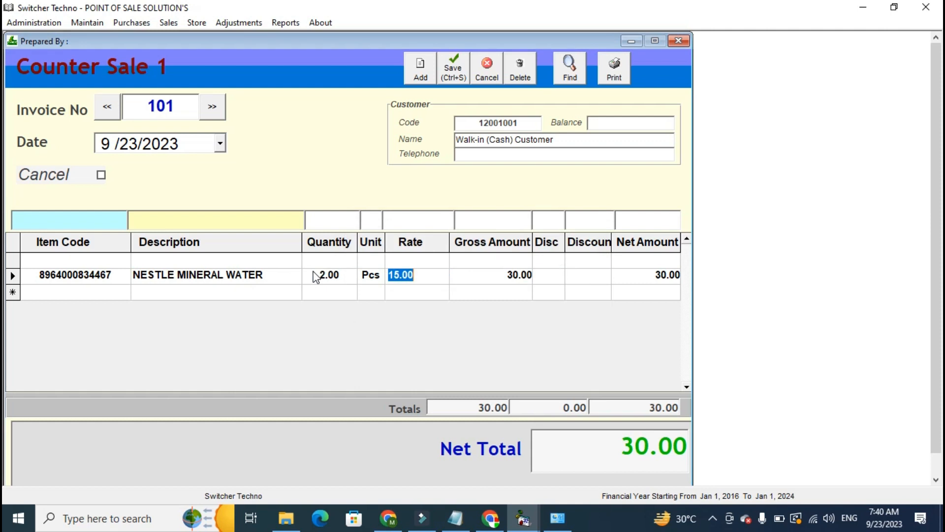
key(Tab)
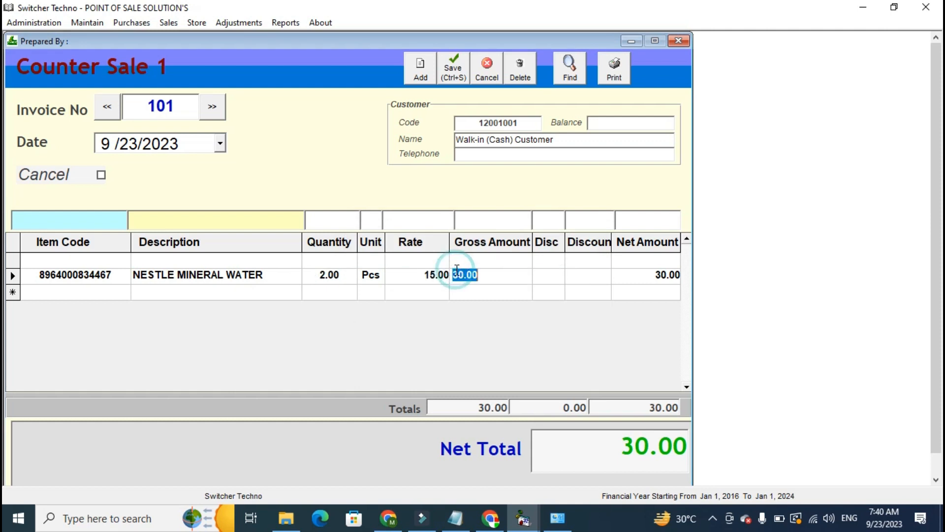
Print the bill with an amount received of 40, saving the output to the Desktop as the PDF ING.
click(610, 76)
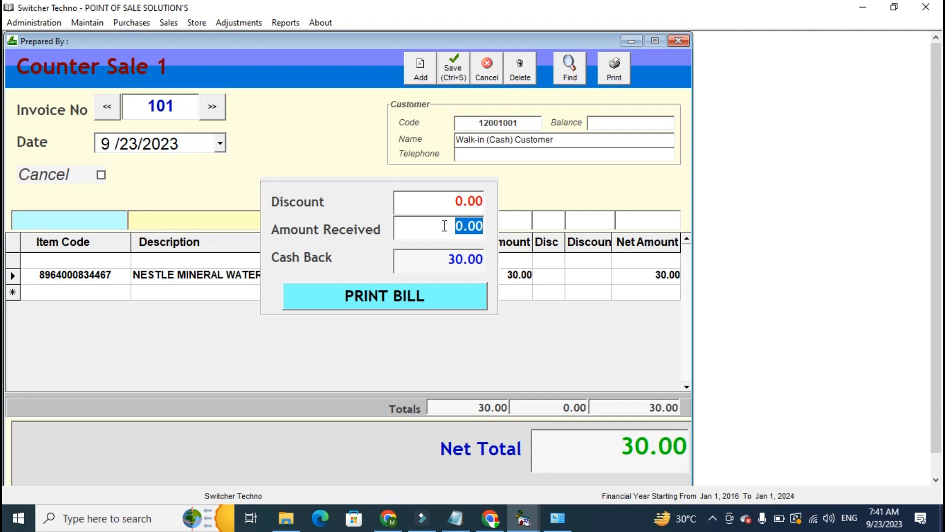
text(40)
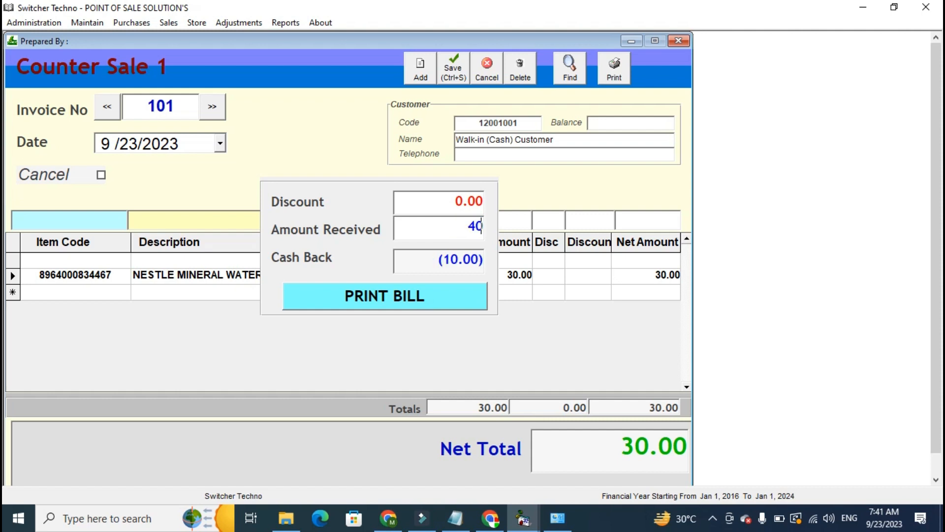
click(417, 296)
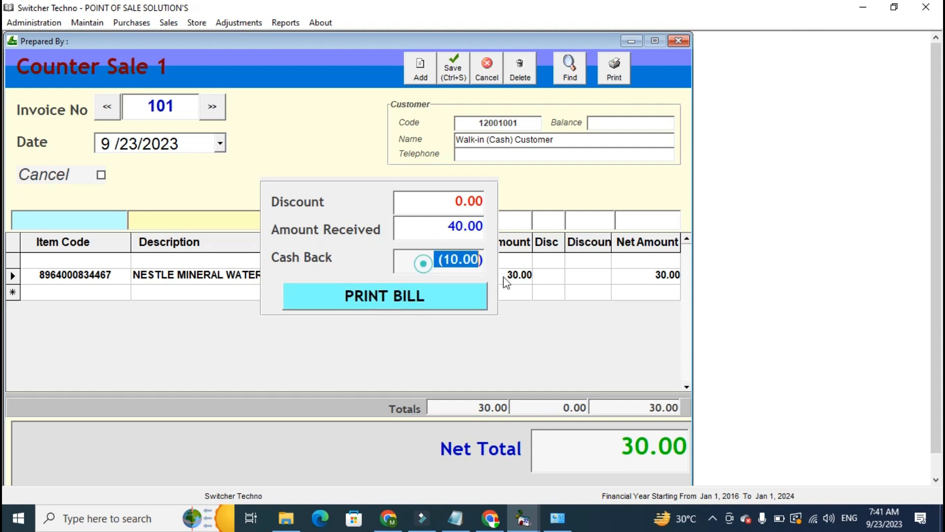
click(471, 284)
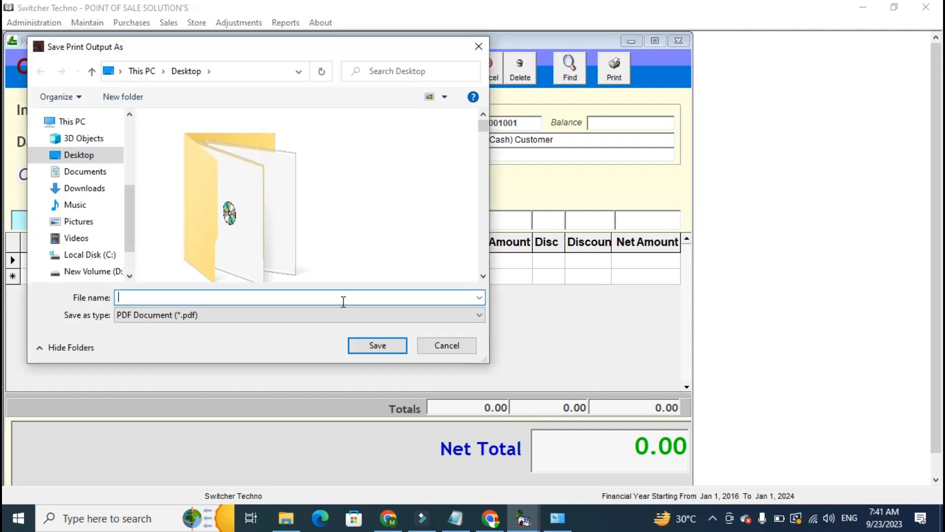
key(Return)
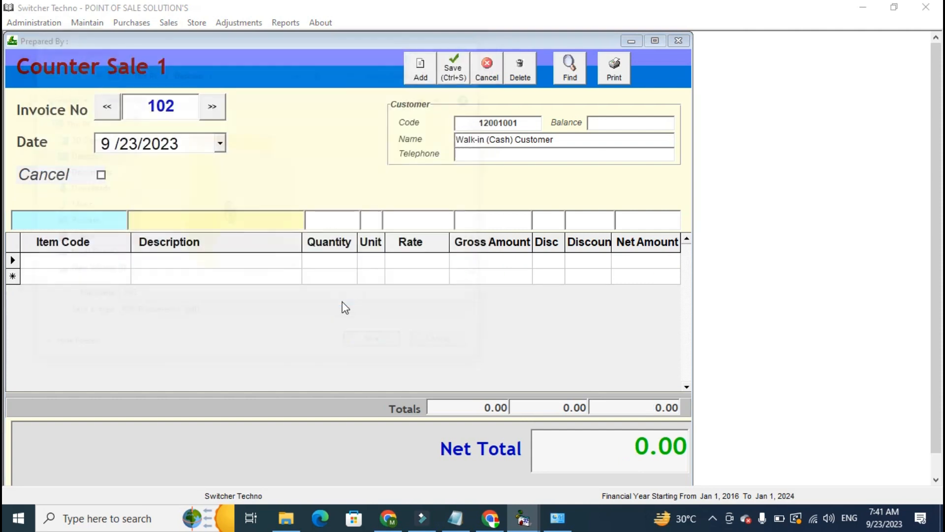
Minimize the open windows and open the saved ING receipt from the desktop in Chrome.
click(873, 8)
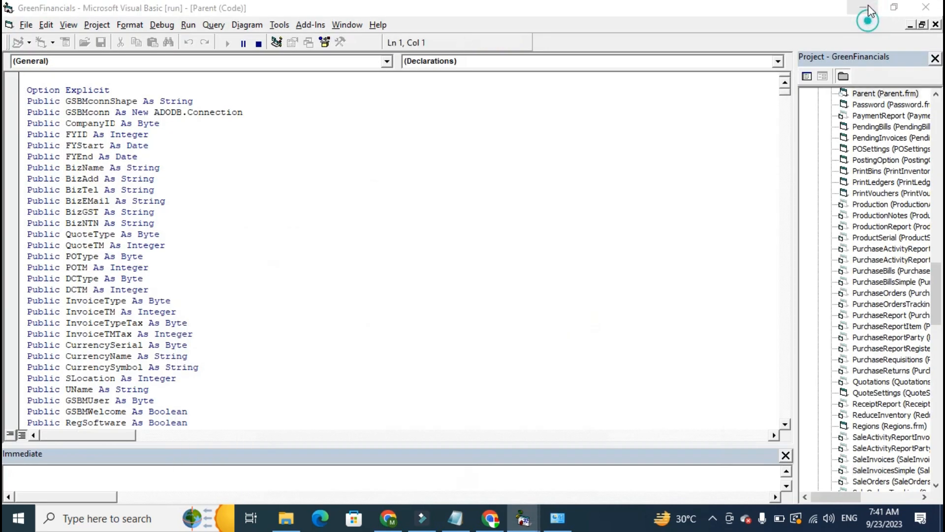
click(866, 5)
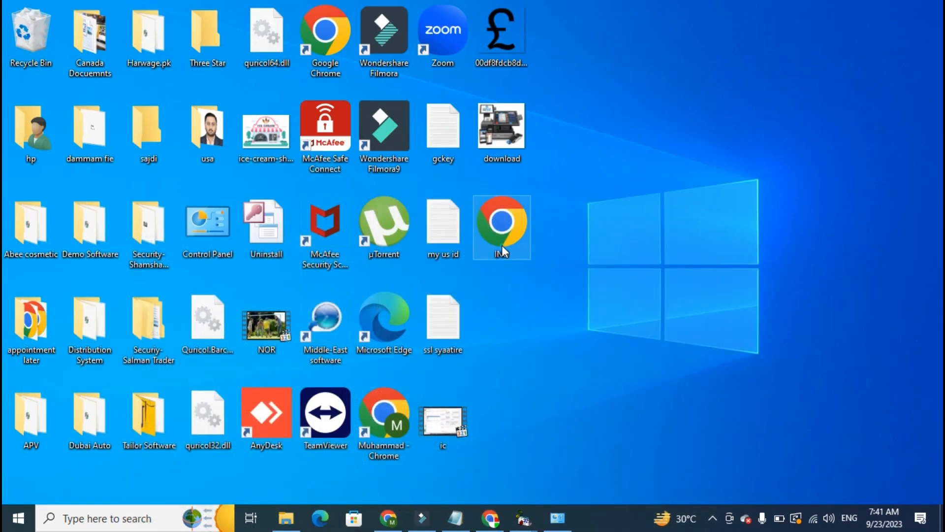
double_click(502, 251)
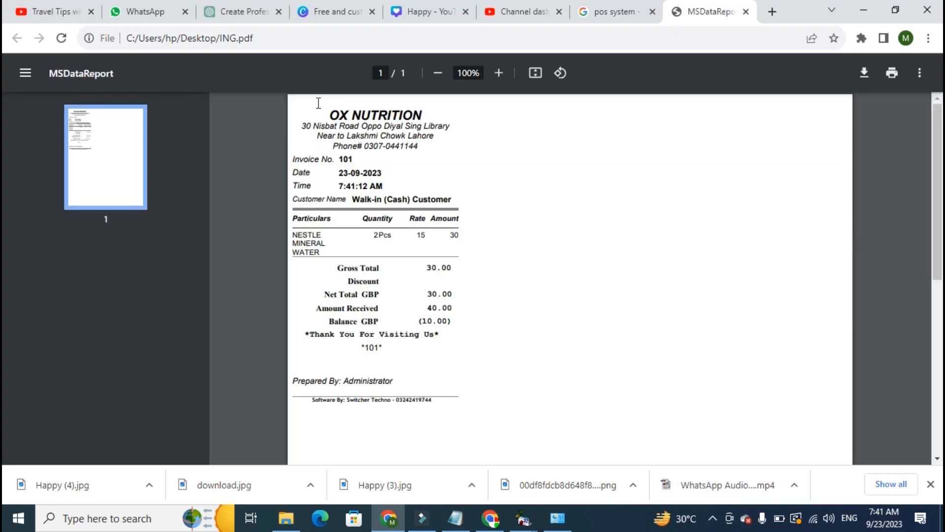
Examine the printed receipt's business name, invoice number, date, time, item line, totals and amount received.
mouse_move(339, 121)
mouse_down()
mouse_move(387, 119)
mouse_move(355, 115)
mouse_up()
click(357, 114)
drag(305, 160, 354, 160)
click(353, 160)
click(348, 179)
click(345, 190)
drag(316, 226, 361, 218)
click(379, 219)
drag(317, 270, 445, 334)
click(345, 308)
Switch back to the point-of-sale program, try to open a sales report, and end the program run.
mouse_move(523, 518)
click(593, 462)
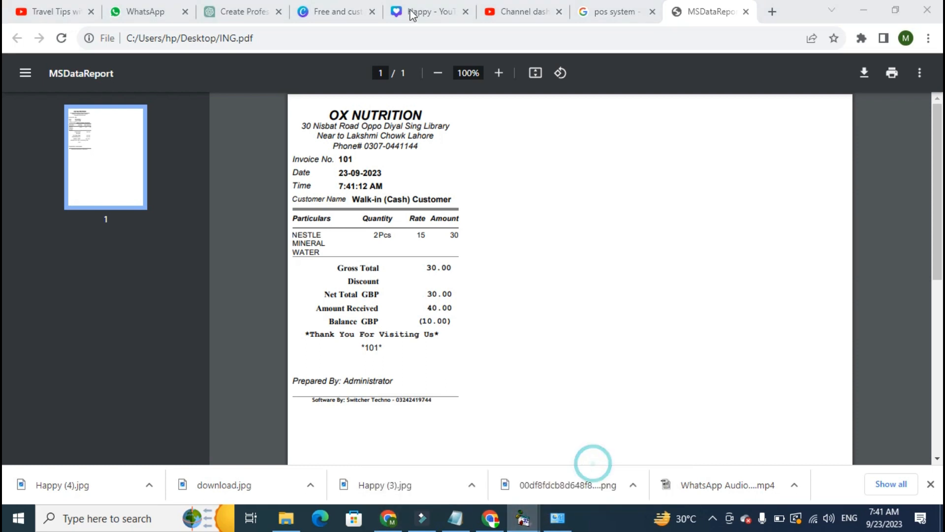
click(286, 23)
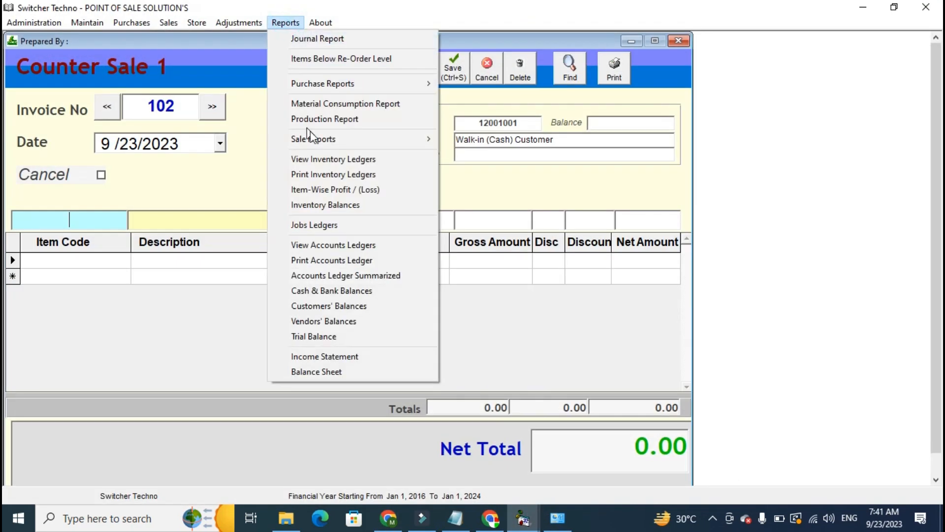
mouse_move(312, 141)
click(496, 154)
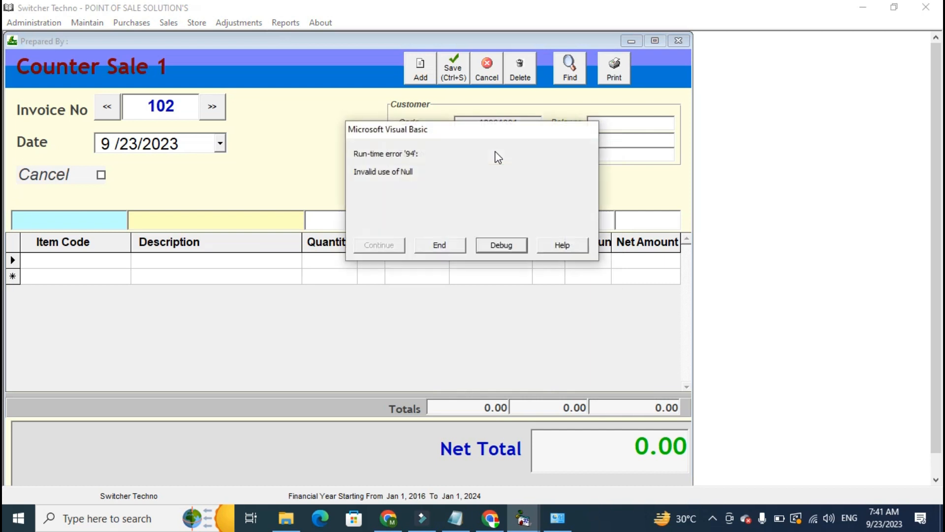
click(440, 244)
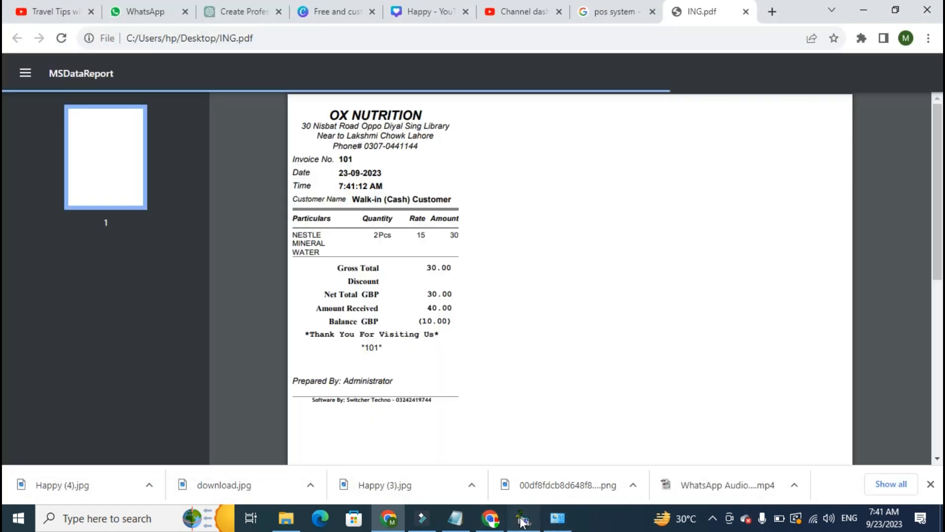
Switch to Visual Basic, run the GreenFinancials project again and log in as Administrator with the account password.
click(522, 518)
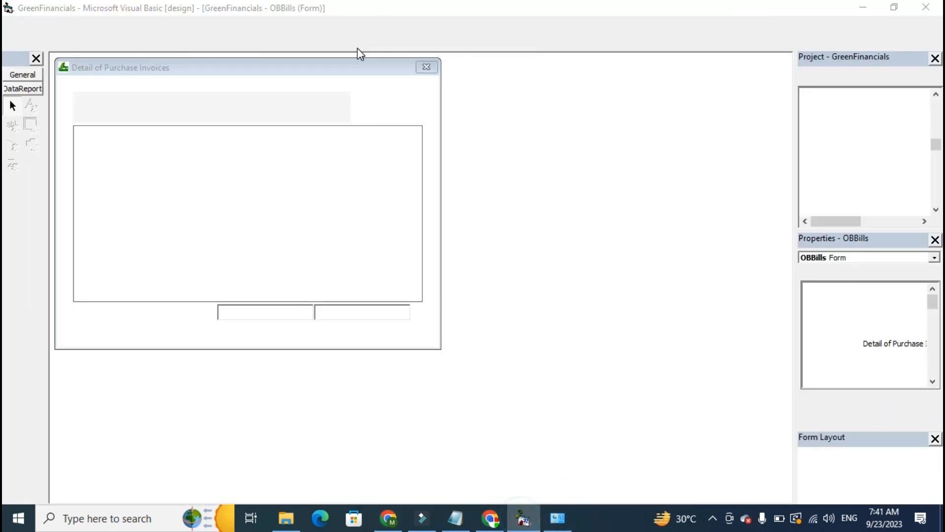
click(227, 43)
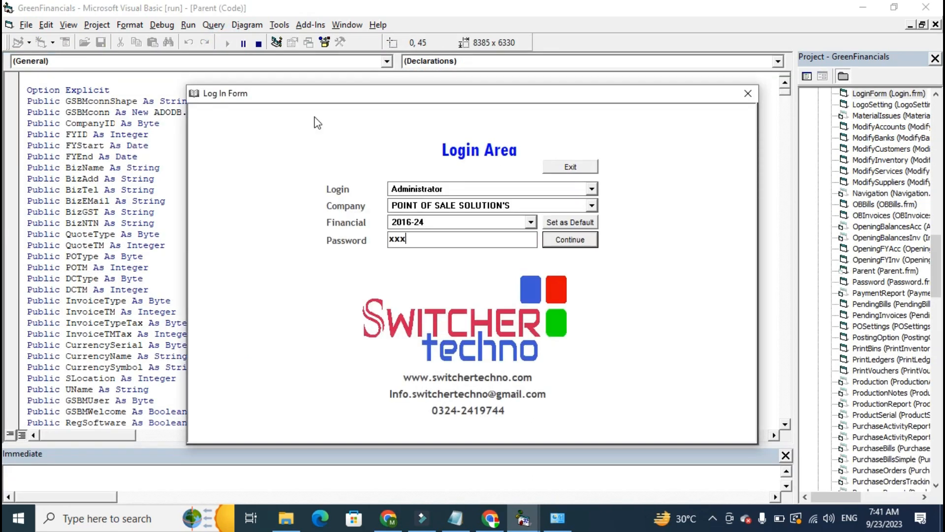
key(Return)
Open the Sale Report and display all sales.
click(281, 23)
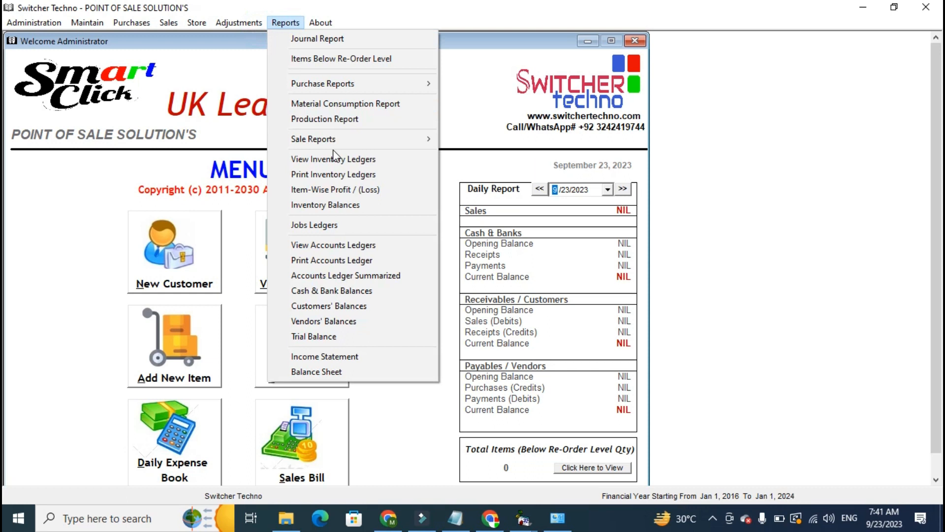
mouse_move(428, 139)
click(482, 142)
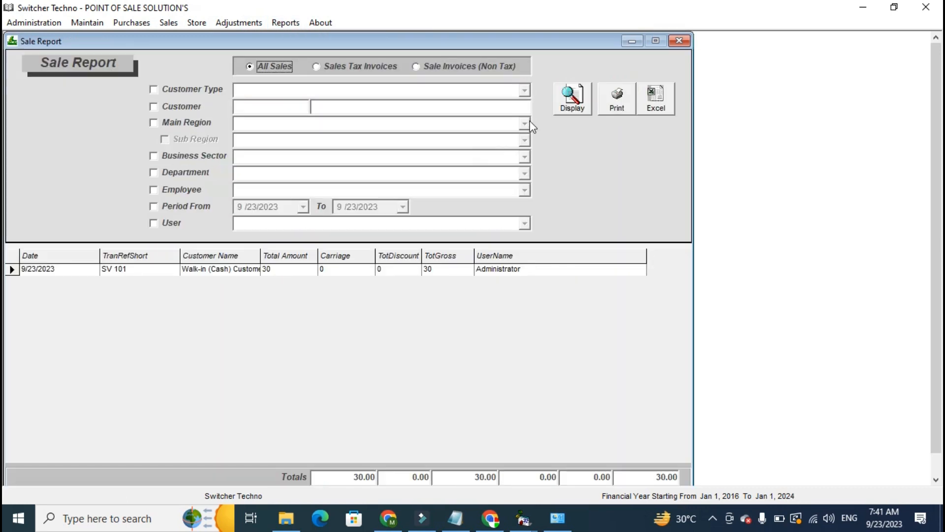
click(569, 109)
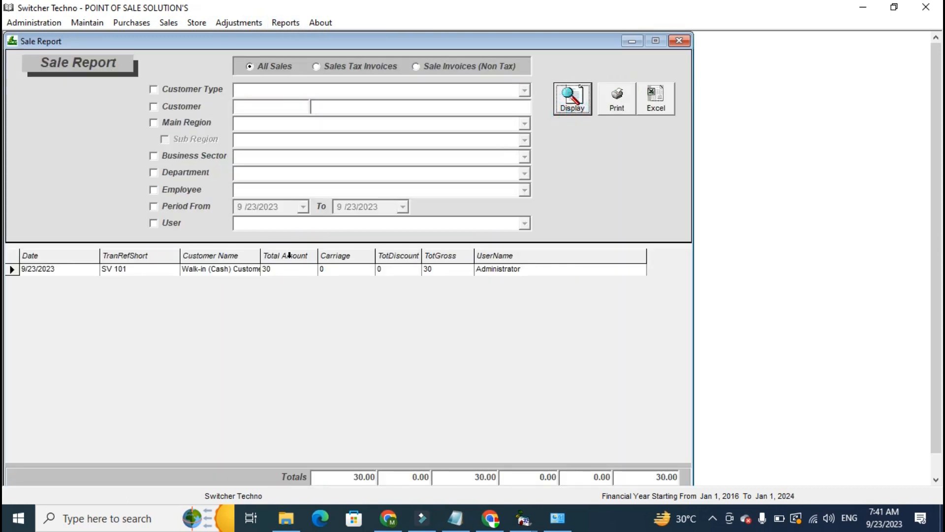
Review the Sale Report's list of users, clear the User filter, and enable the Period From filter to check its dates.
click(169, 226)
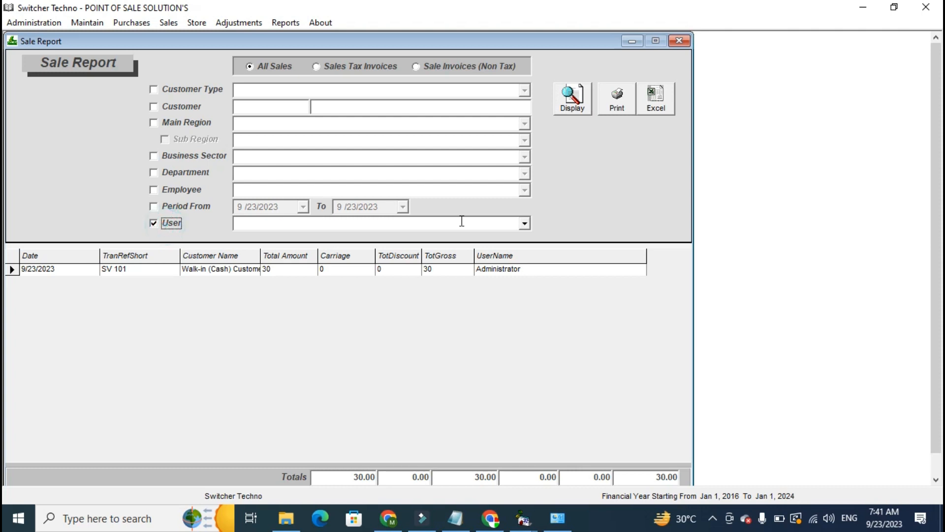
click(521, 223)
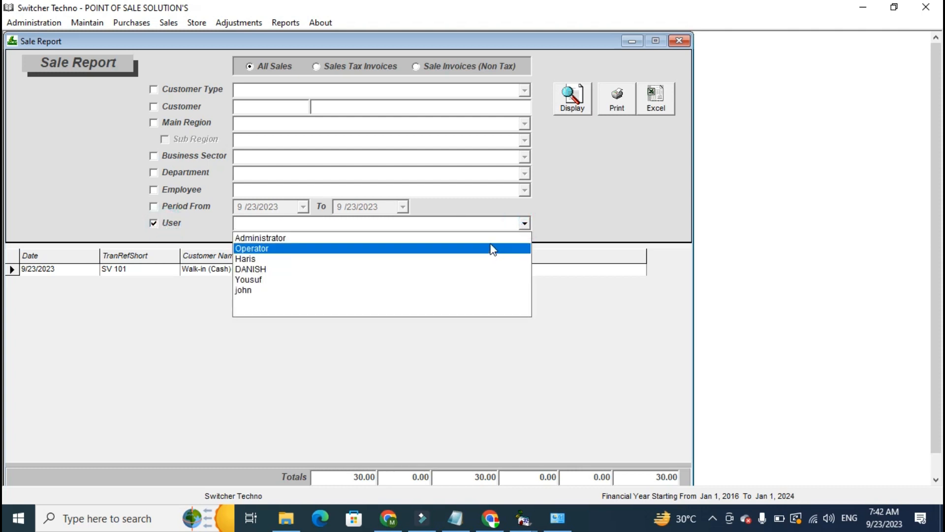
click(172, 220)
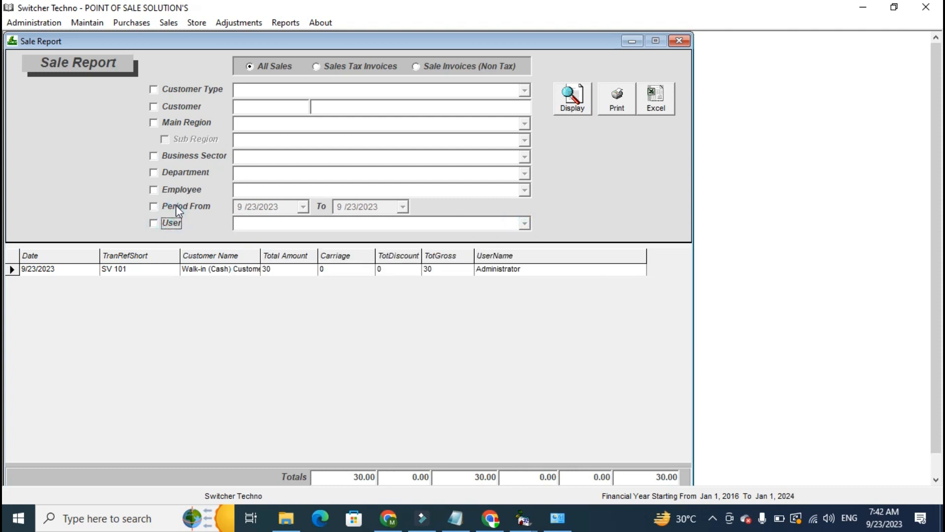
click(176, 206)
click(305, 209)
click(305, 209)
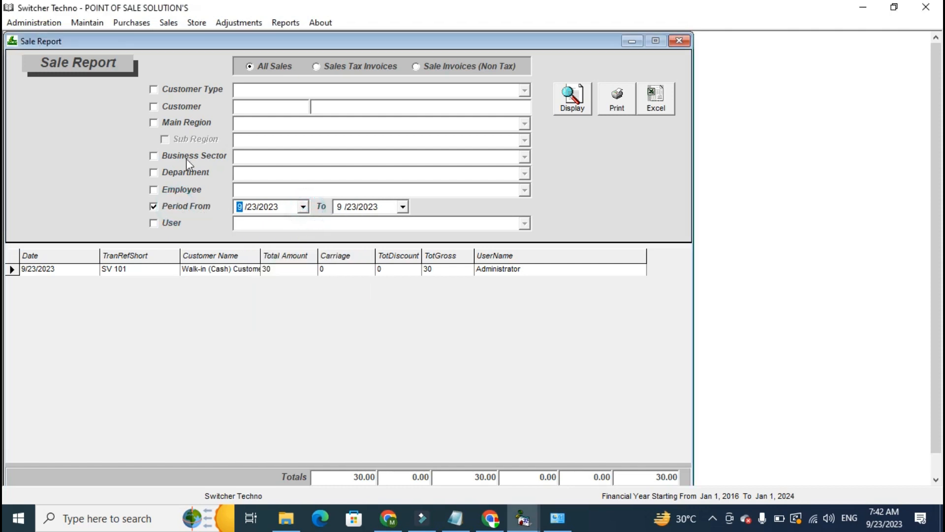
Review the Customer Type options and the Customer filter in the Sale Report, clearing both filters again.
click(207, 90)
click(525, 90)
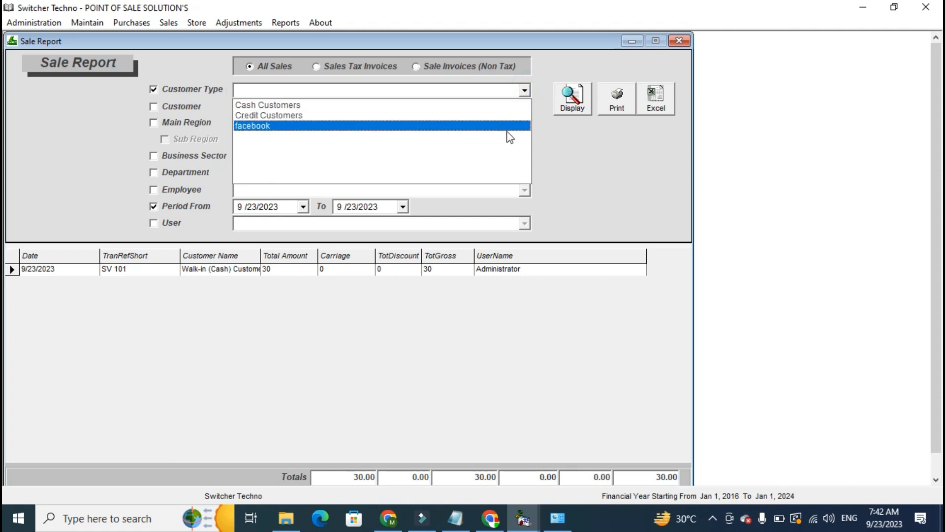
click(208, 93)
click(199, 106)
click(266, 112)
click(194, 109)
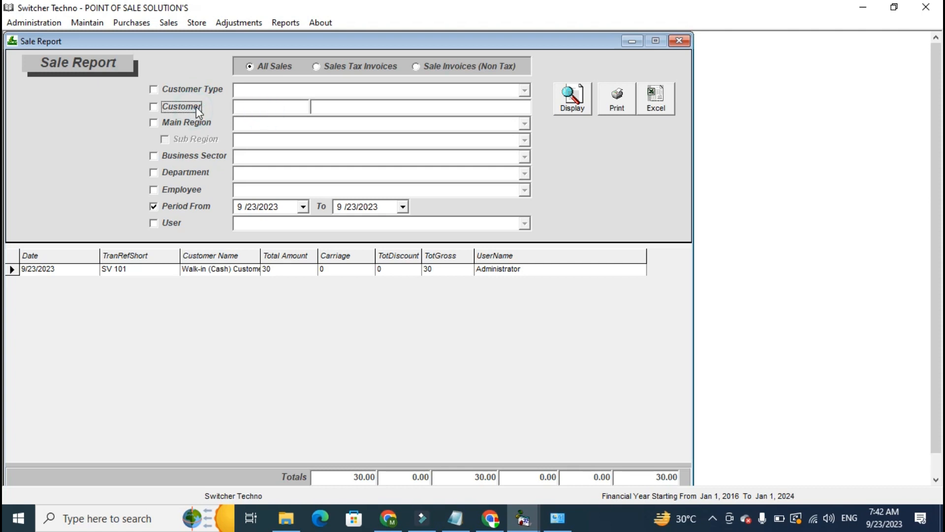
Display the Item-Wise Profits report for all inventory items and examine its sales value and profit columns.
click(286, 22)
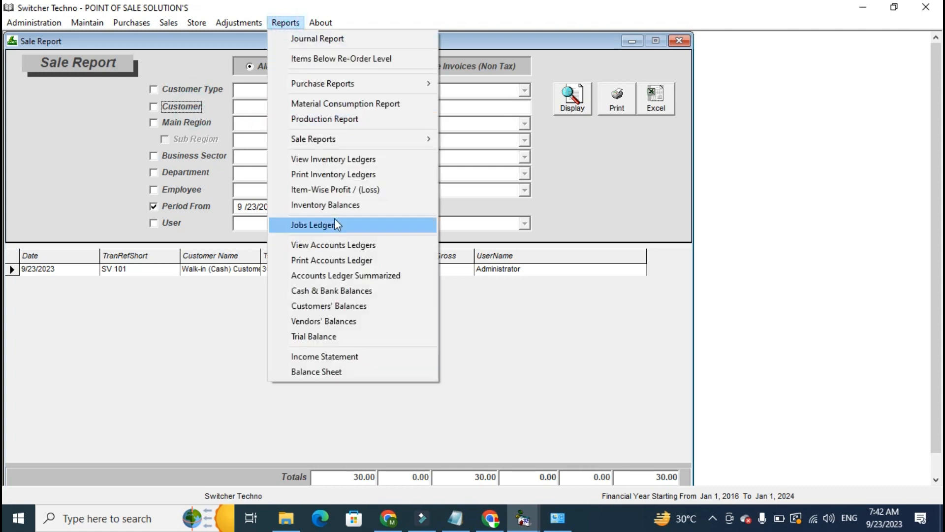
click(335, 191)
click(612, 102)
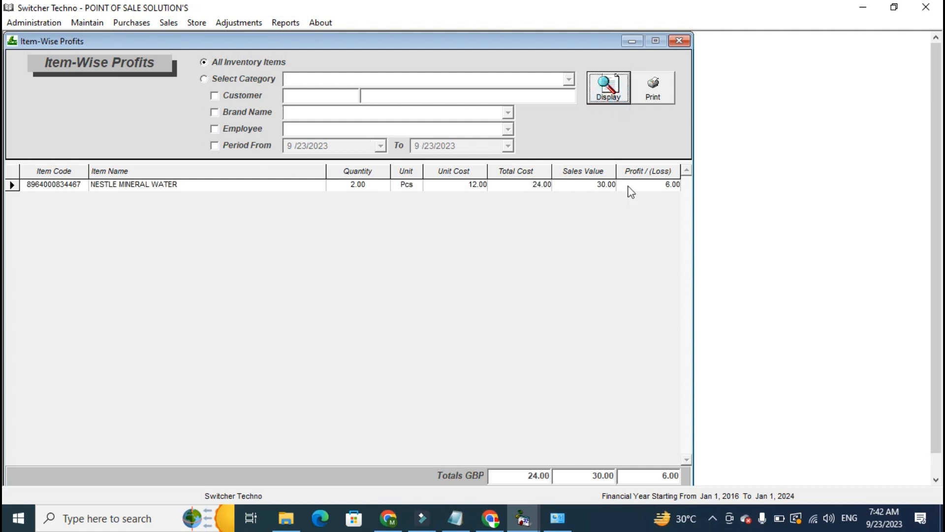
click(641, 174)
click(652, 215)
click(600, 183)
click(636, 172)
Enable the Period From filter in the Item-Wise Profits report and check its start date calendar.
click(261, 146)
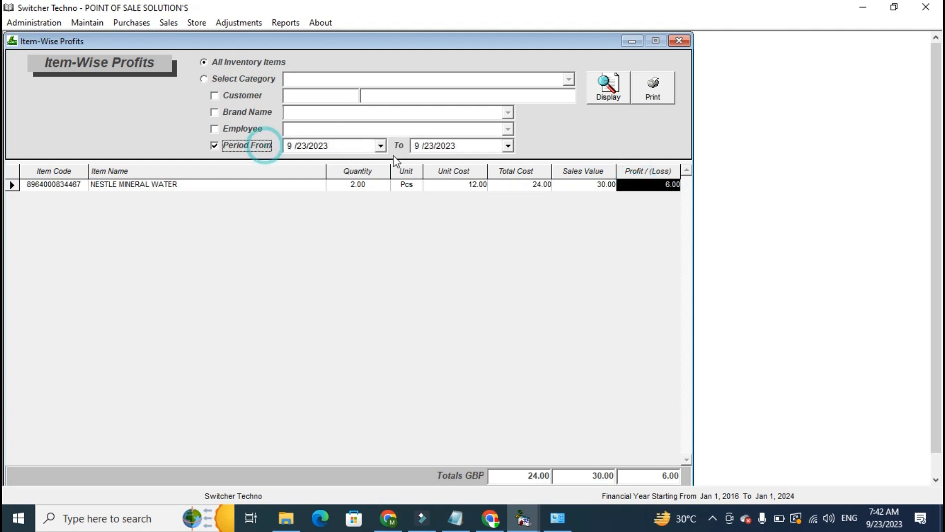
click(380, 146)
click(382, 145)
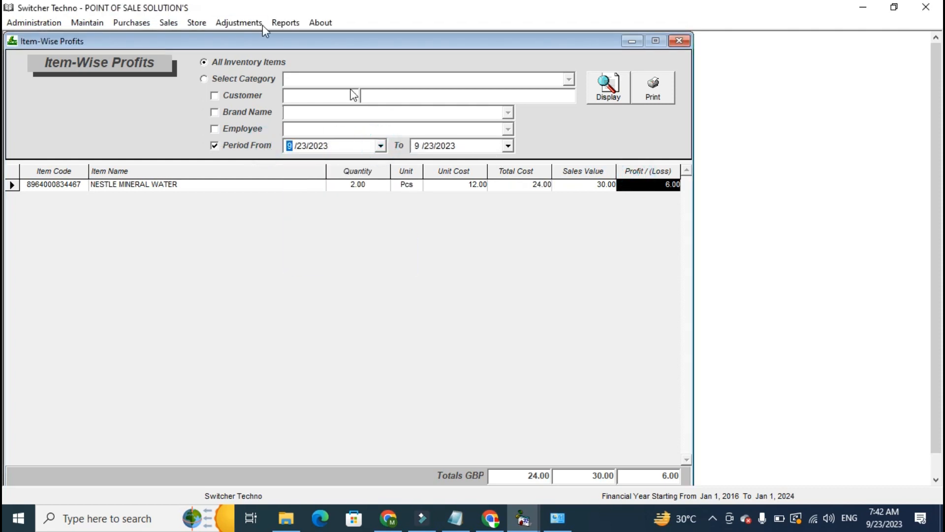
Open the Purchase Register report and display all purchases.
click(285, 23)
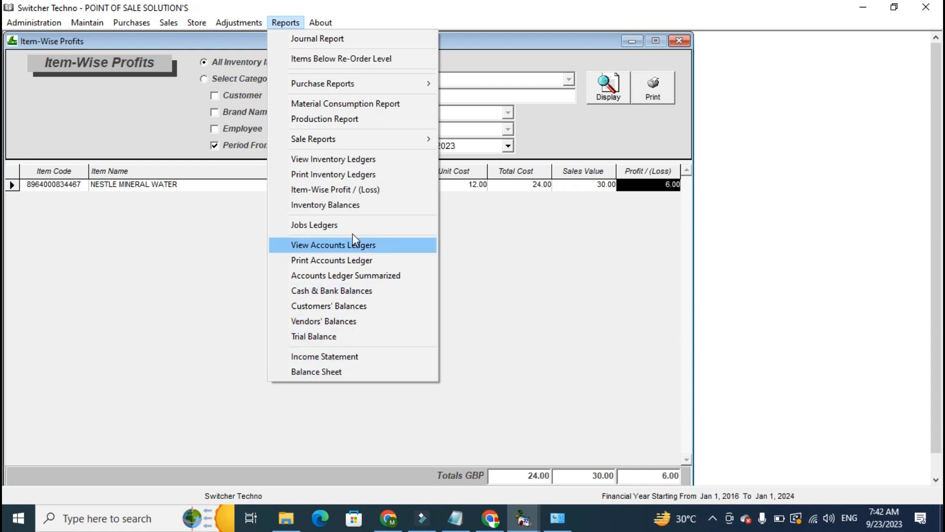
mouse_move(350, 85)
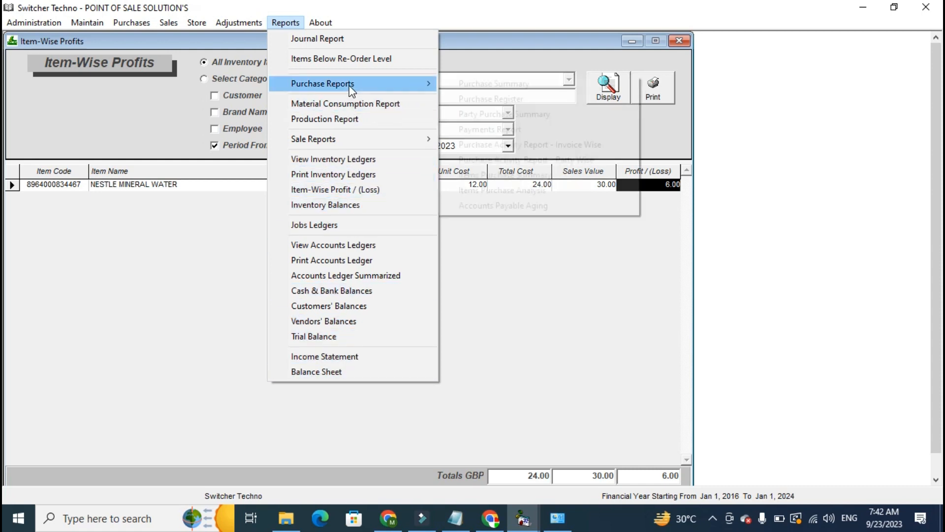
click(473, 98)
click(574, 96)
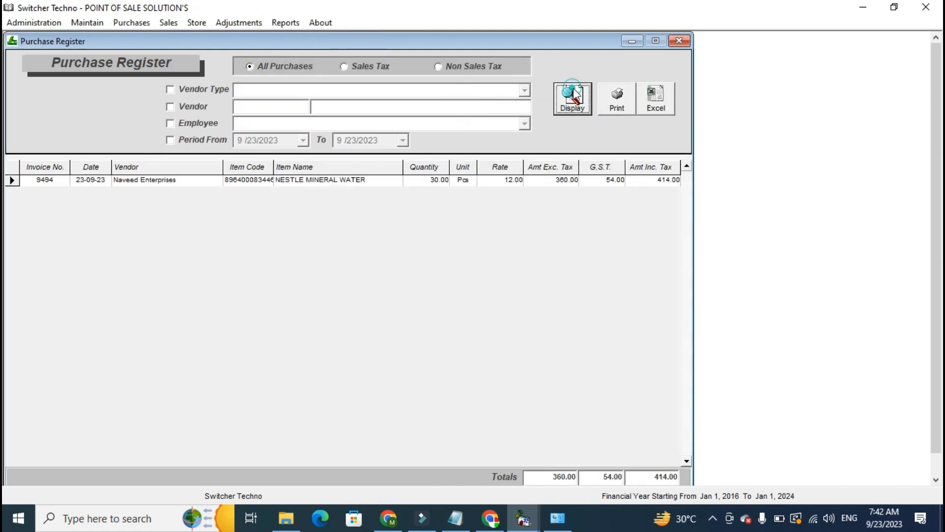
Examine the tax-exclusive amount and G.S.T. totals of the Purchase Register.
click(545, 474)
click(611, 477)
key(Tab)
click(605, 480)
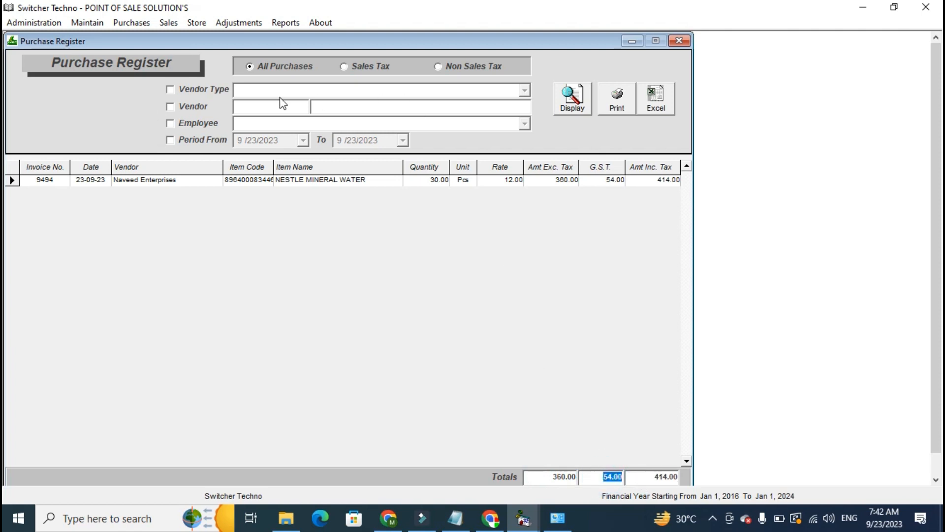
Open the Accounts Ledgers view and display the ledger of the Sales Tax Payable account.
click(285, 23)
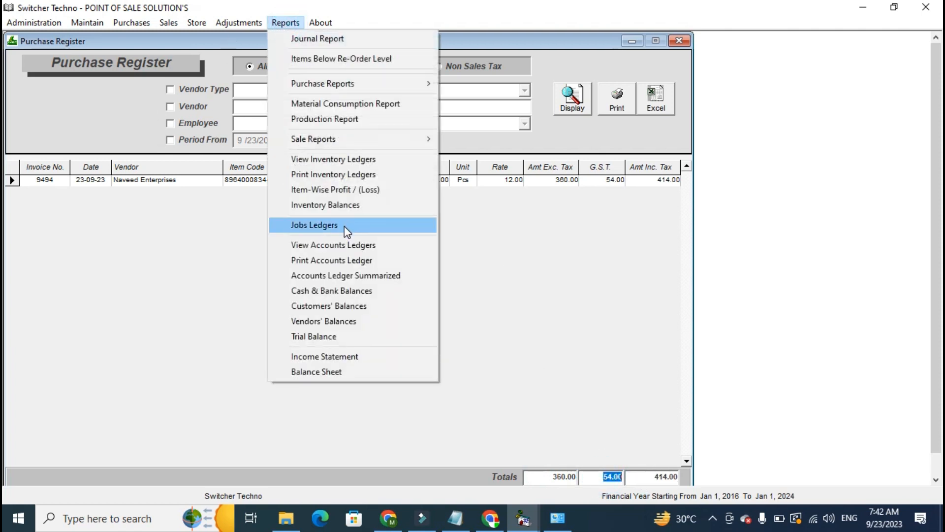
click(344, 243)
text(SAL)
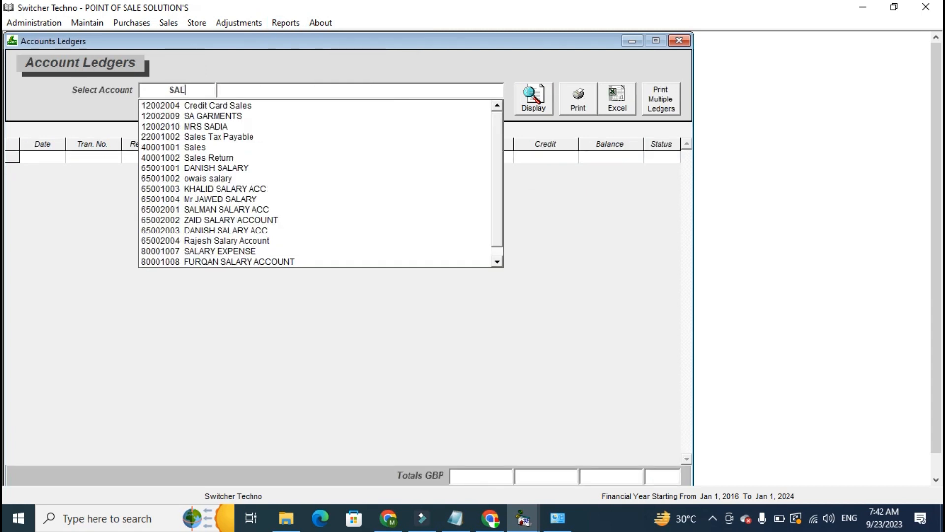
key(Down)
key(Down)
key(Return)
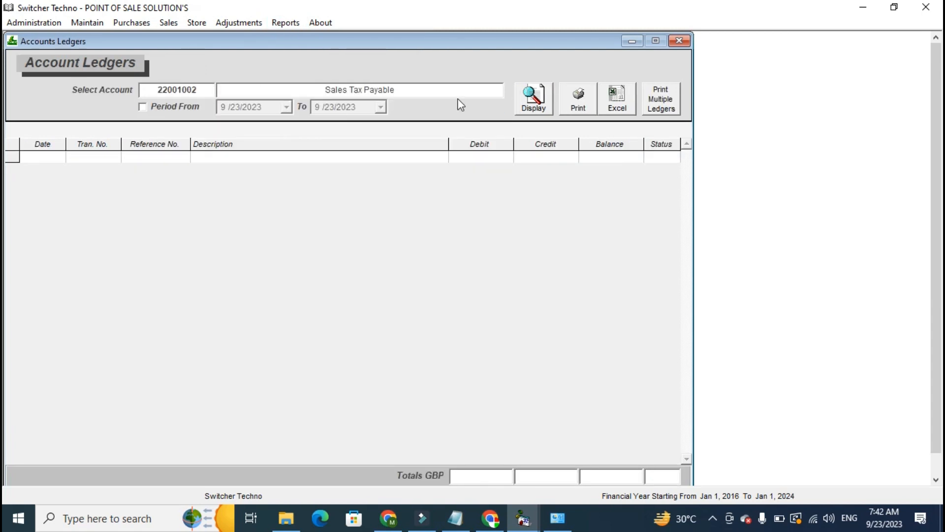
click(532, 97)
Look over the list of available reports and close the open report windows to return to the Welcome Administrator screen.
click(290, 23)
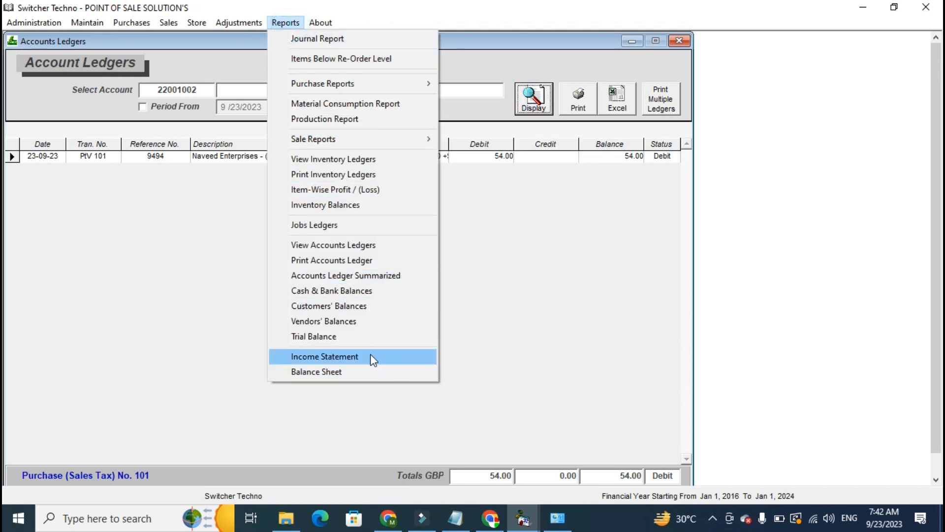
mouse_move(433, 139)
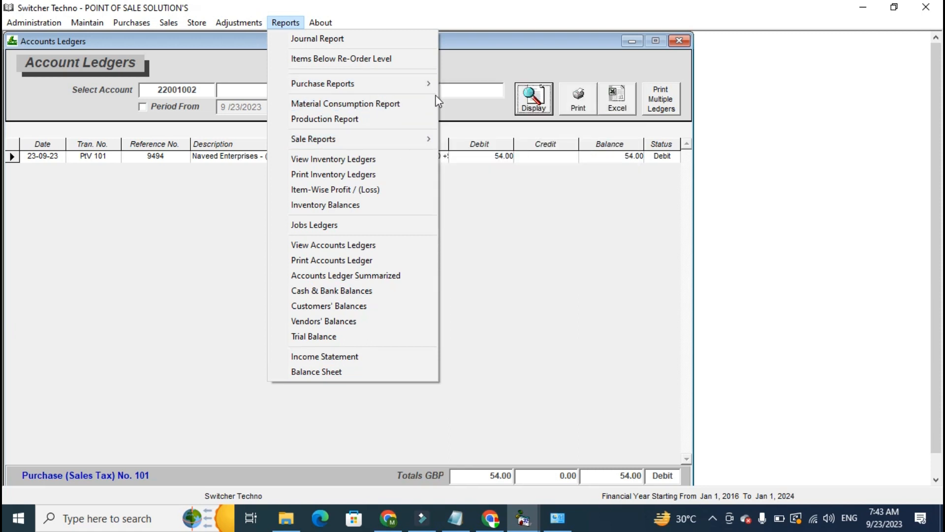
click(688, 36)
click(683, 37)
click(684, 37)
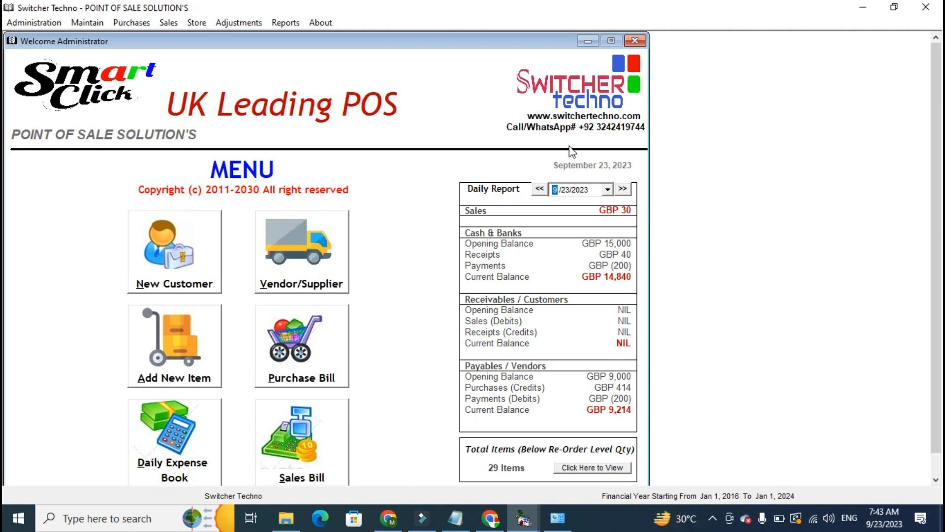
click(712, 519)
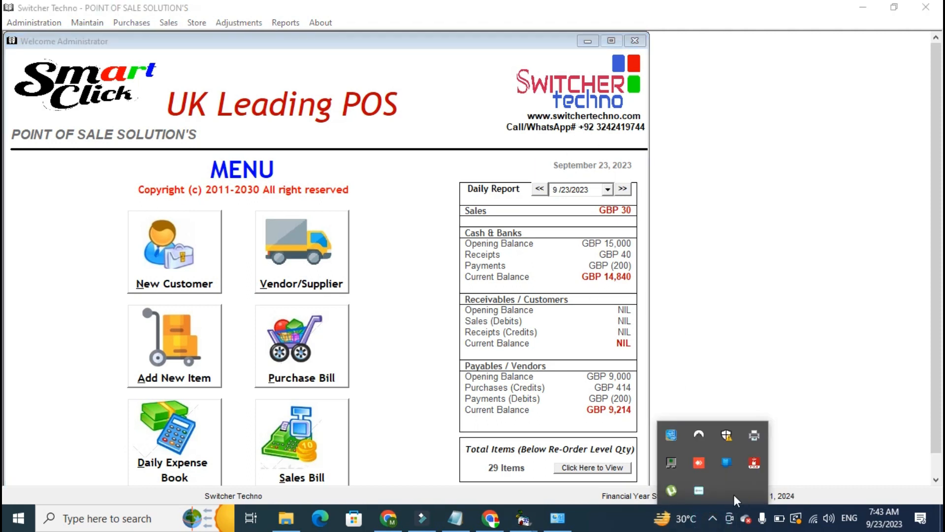